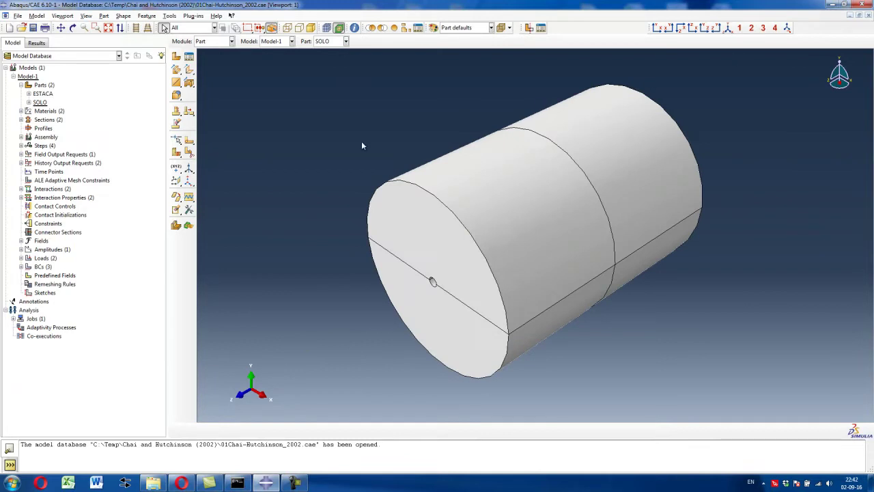
Step: Rotate the SOLO part upright with the Z axis pointing up and save this orientation as the User 1 view with Auto-fit
{"action": "left_click", "coordinate": [73, 28]}
{"action": "left_click_drag", "start_coordinate": [472, 311], "coordinate": [544, 264]}
{"action": "left_click_drag", "start_coordinate": [559, 223], "coordinate": [611, 285]}
{"action": "left_click_drag", "start_coordinate": [535, 232], "coordinate": [523, 172]}
{"action": "left_click_drag", "start_coordinate": [605, 187], "coordinate": [608, 187]}
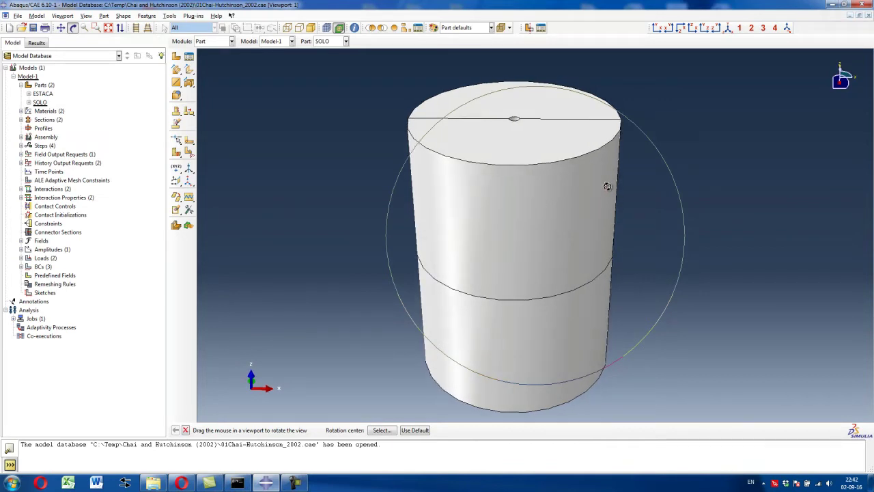
{"action": "left_click", "coordinate": [788, 28]}
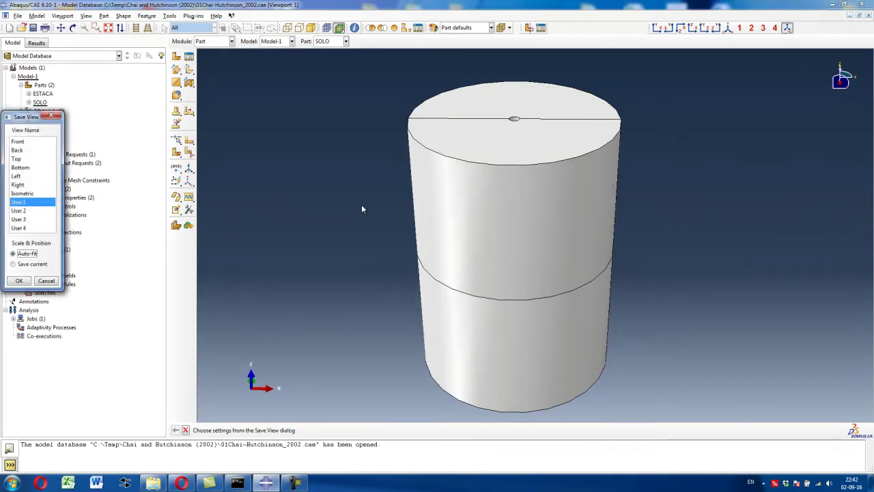
{"action": "left_click", "coordinate": [24, 202]}
{"action": "left_click", "coordinate": [20, 281]}
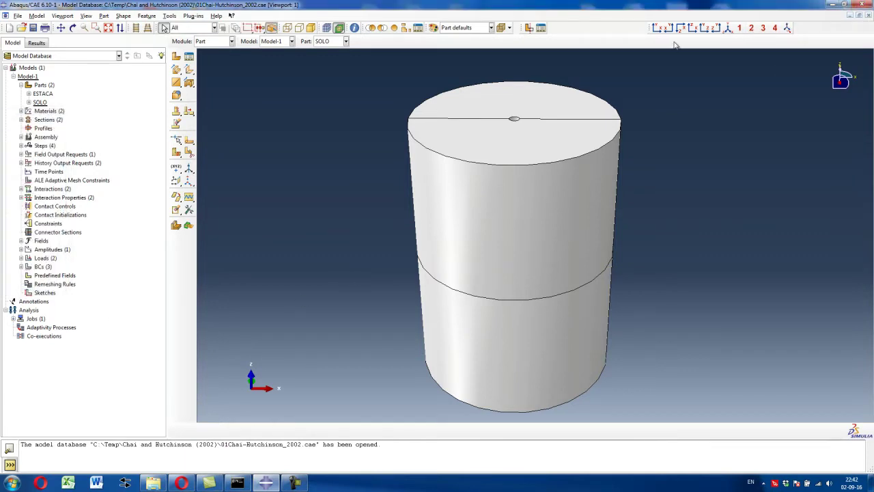
Step: Check the saved User 1 view by switching the part to isometric and returning to User 1
{"action": "left_click", "coordinate": [728, 27]}
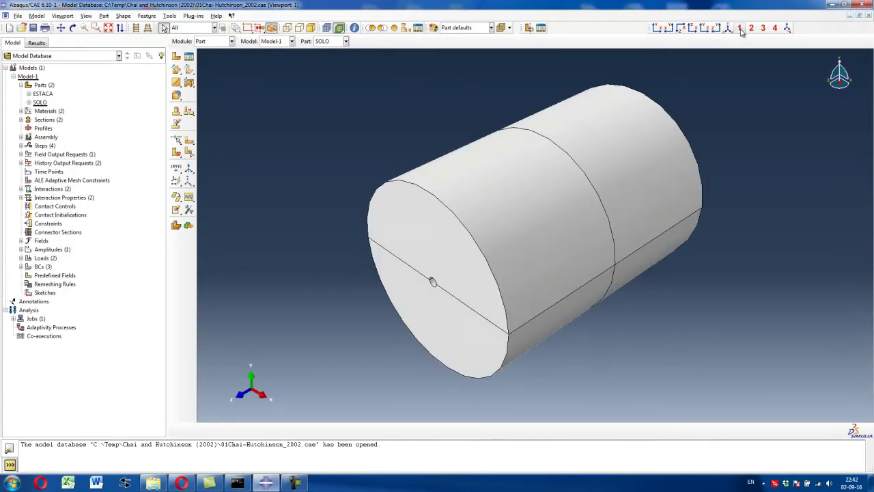
{"action": "left_click", "coordinate": [740, 29]}
{"action": "left_click", "coordinate": [751, 28]}
{"action": "left_click", "coordinate": [740, 28]}
{"action": "middle_click_drag", "start_coordinate": [614, 176], "coordinate": [581, 198], "text": "ctrl+alt"}
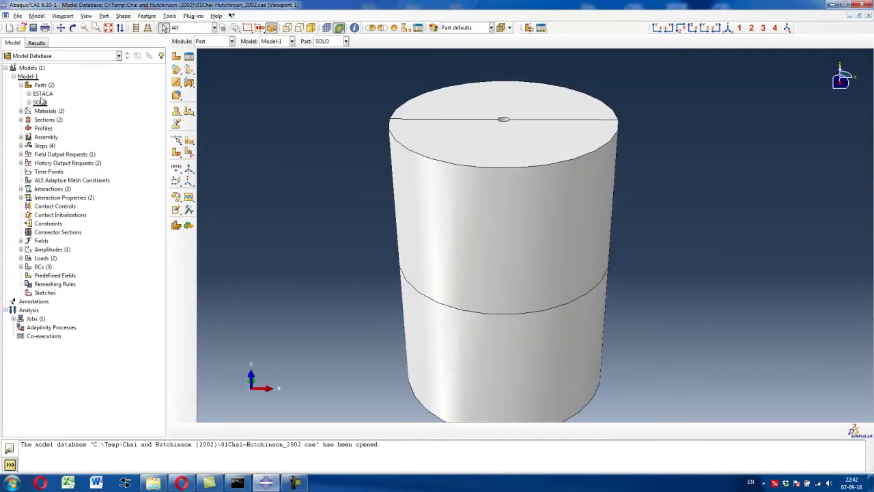
Step: Review the density and elastic properties of the ESTACA material
{"action": "left_click", "coordinate": [21, 85]}
{"action": "left_click", "coordinate": [21, 93]}
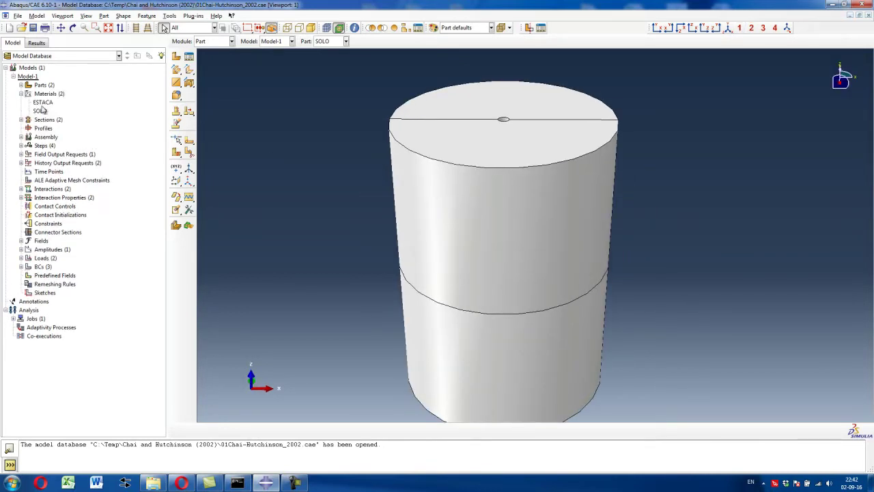
{"action": "left_click", "coordinate": [43, 104]}
{"action": "double_click", "coordinate": [42, 103]}
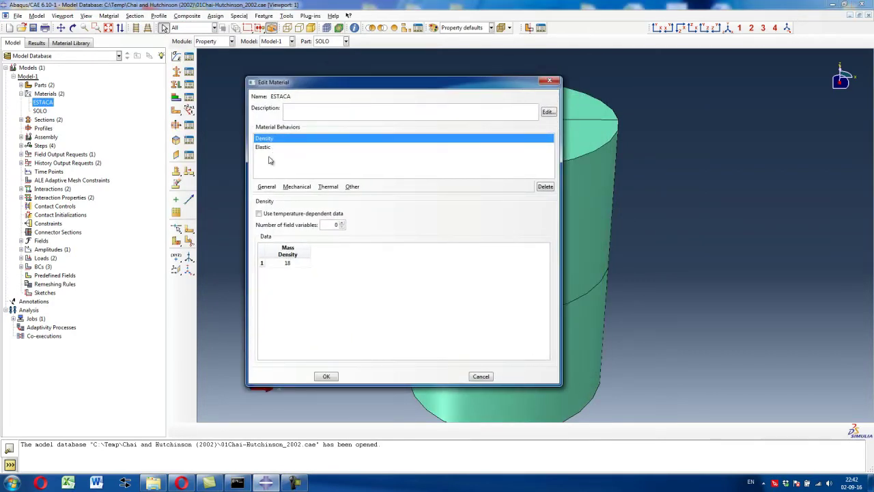
{"action": "left_click", "coordinate": [268, 149]}
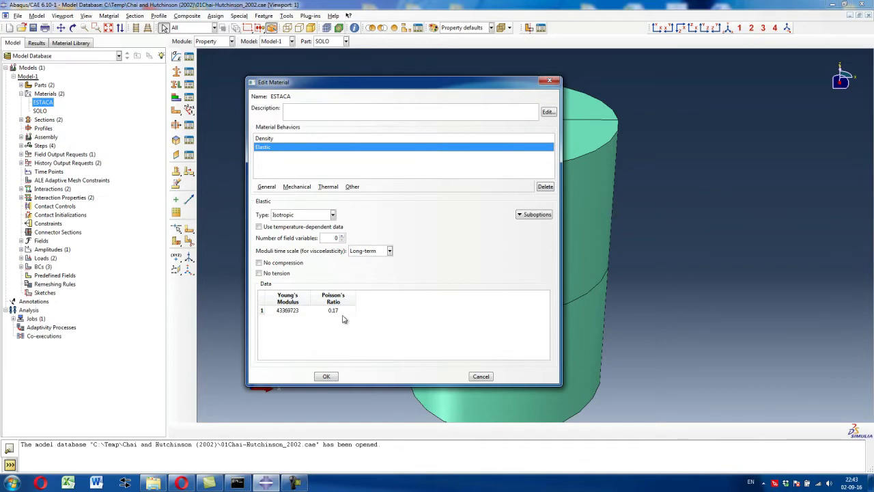
{"action": "left_click", "coordinate": [328, 378]}
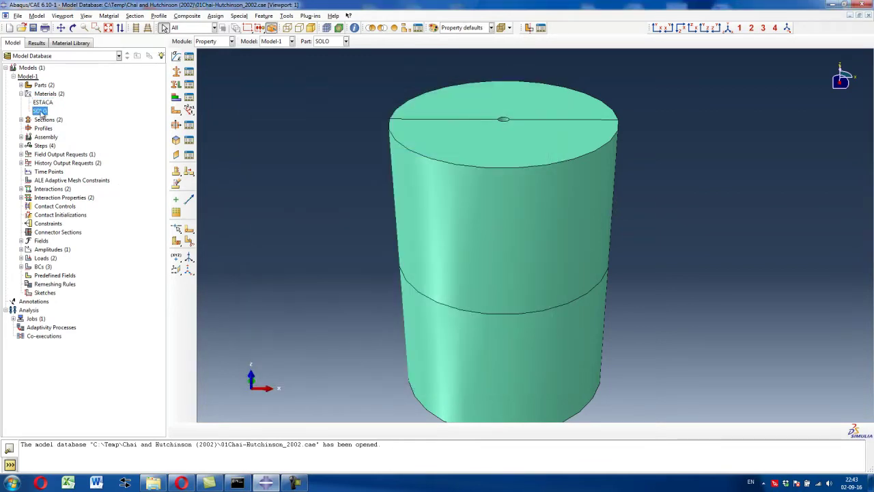
Step: Review the SOLO material's density, elastic and Mohr Coulomb plasticity data, including its cohesion
{"action": "double_click", "coordinate": [39, 110]}
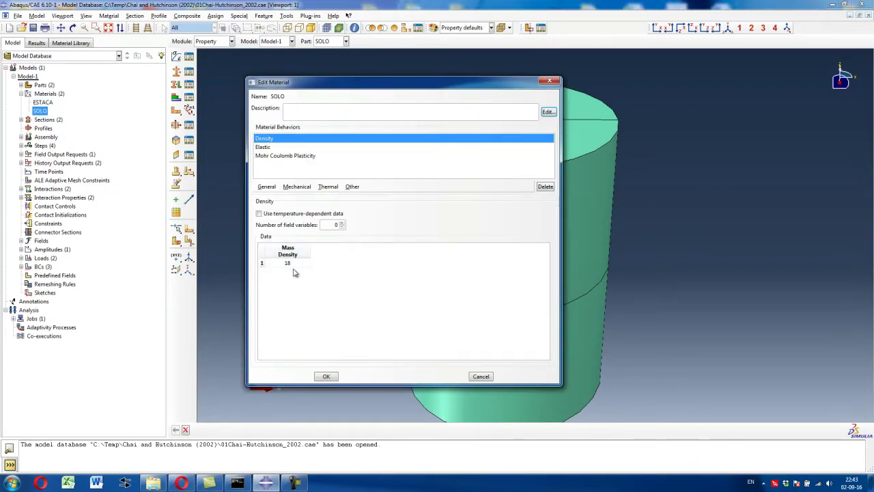
{"action": "left_click", "coordinate": [273, 148]}
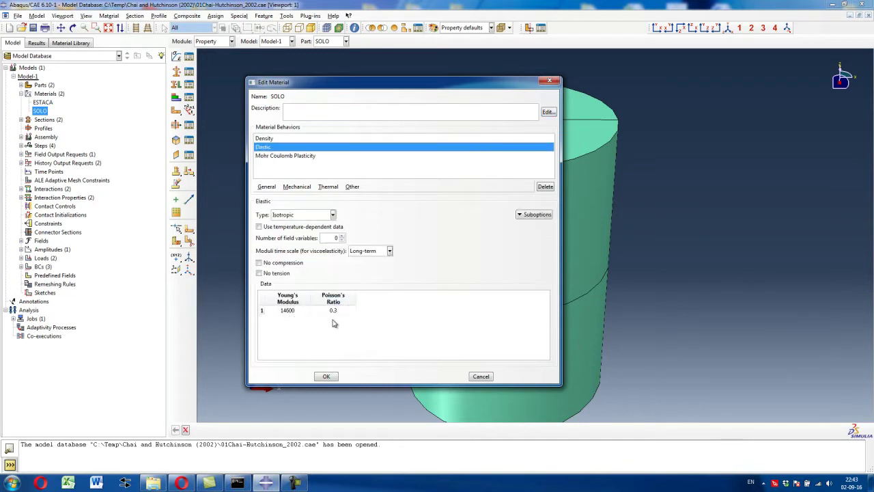
{"action": "left_click", "coordinate": [286, 157]}
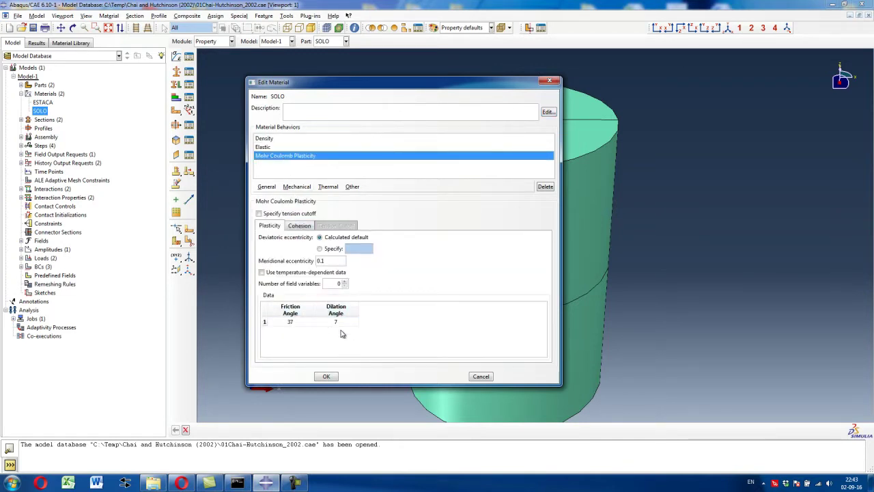
{"action": "left_click", "coordinate": [305, 228]}
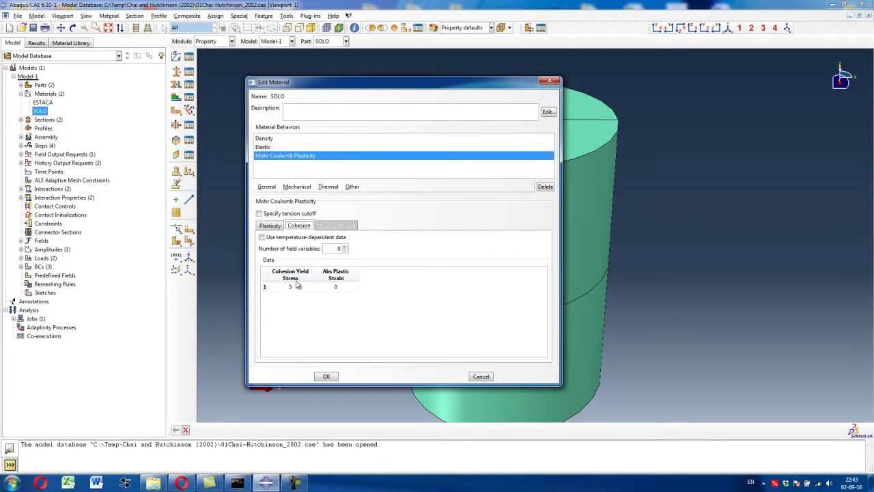
{"action": "left_click", "coordinate": [327, 377]}
{"action": "left_click", "coordinate": [21, 93]}
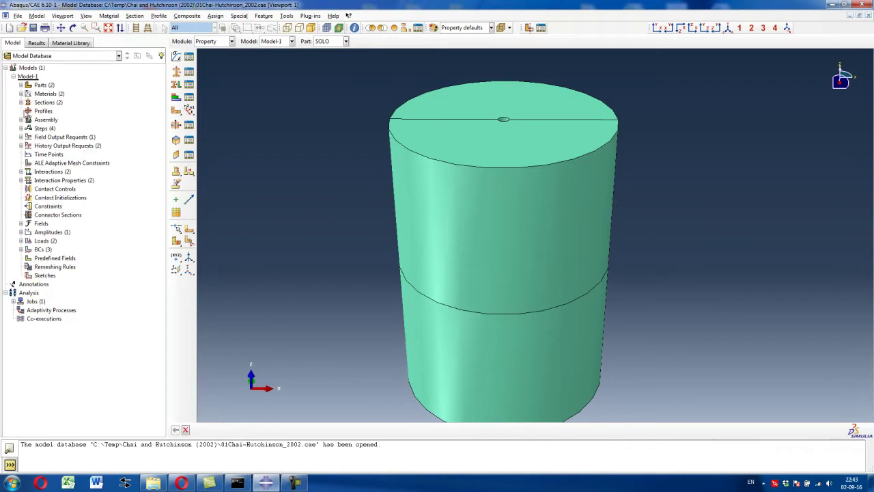
Step: Review the type and assigned material of the ESTACA and SOLO sections
{"action": "left_click", "coordinate": [21, 102]}
{"action": "double_click", "coordinate": [43, 110]}
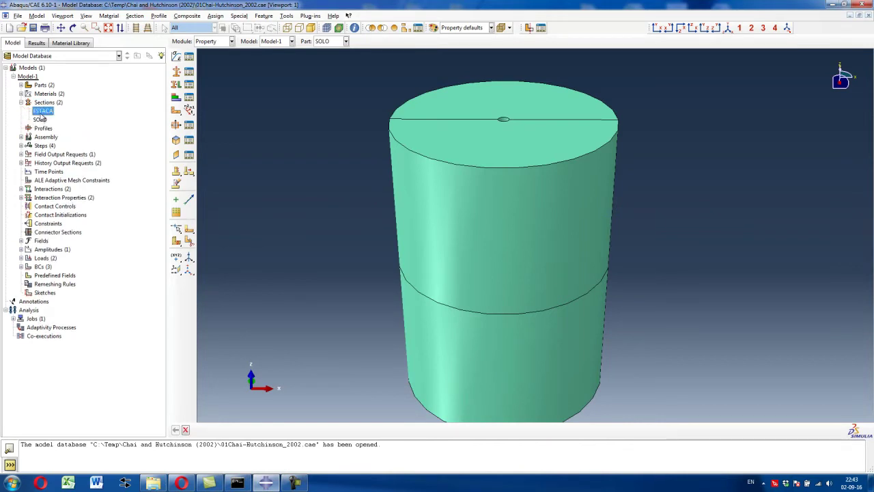
{"action": "left_click", "coordinate": [119, 158]}
{"action": "left_click", "coordinate": [119, 159]}
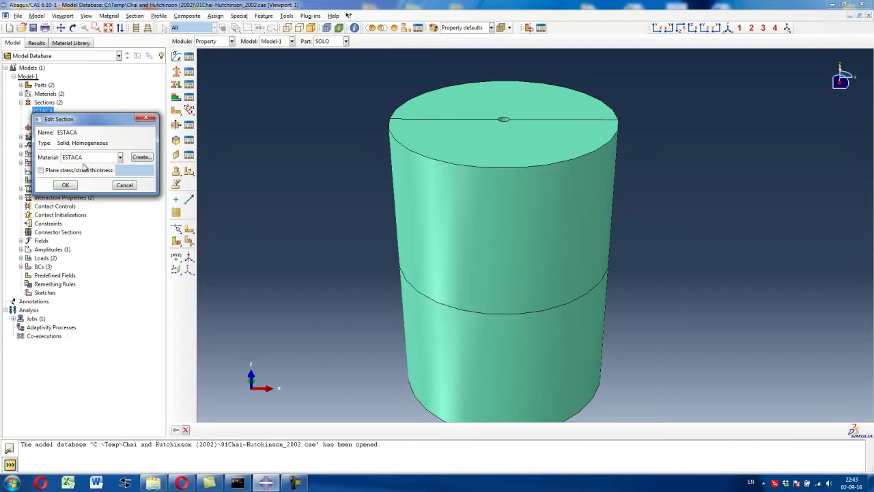
{"action": "left_click", "coordinate": [67, 185]}
{"action": "double_click", "coordinate": [42, 119]}
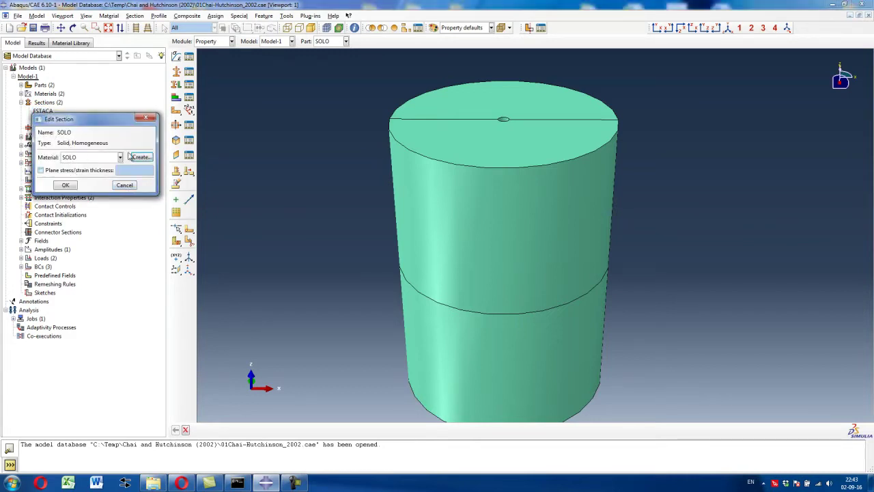
{"action": "left_click", "coordinate": [67, 185]}
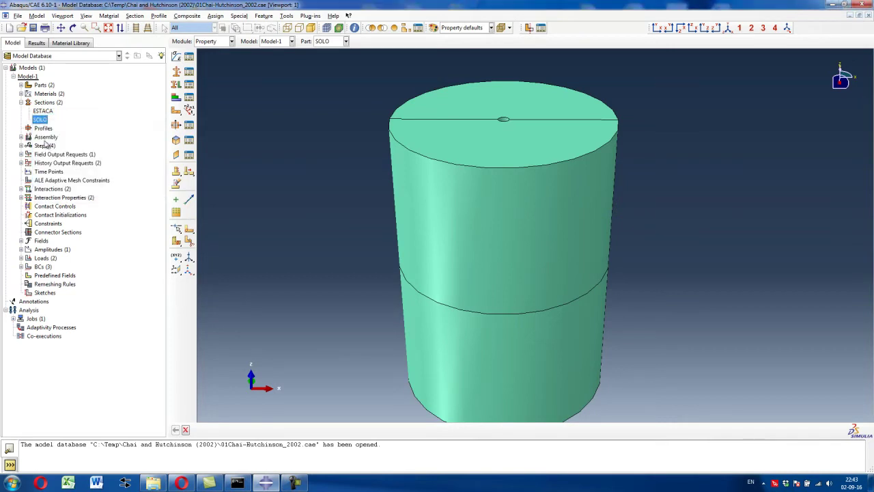
{"action": "left_click", "coordinate": [20, 103]}
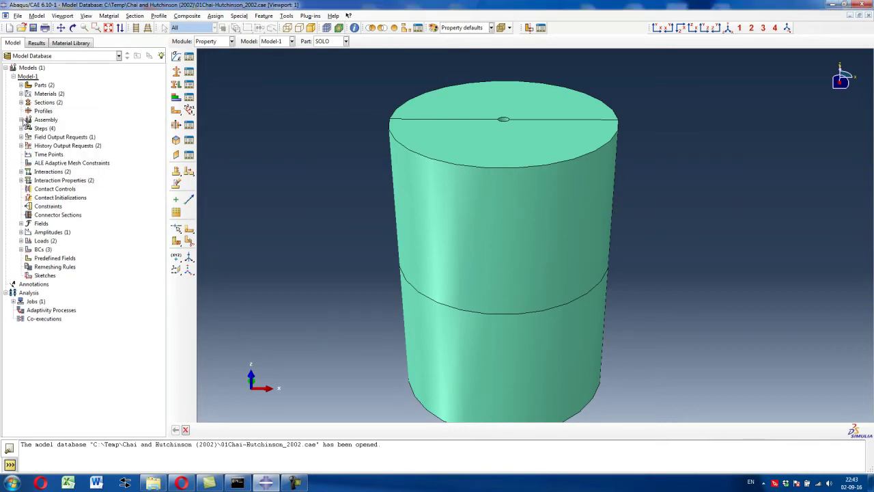
Step: Review the part instances in the assembly
{"action": "left_click", "coordinate": [21, 120]}
{"action": "left_click", "coordinate": [29, 129]}
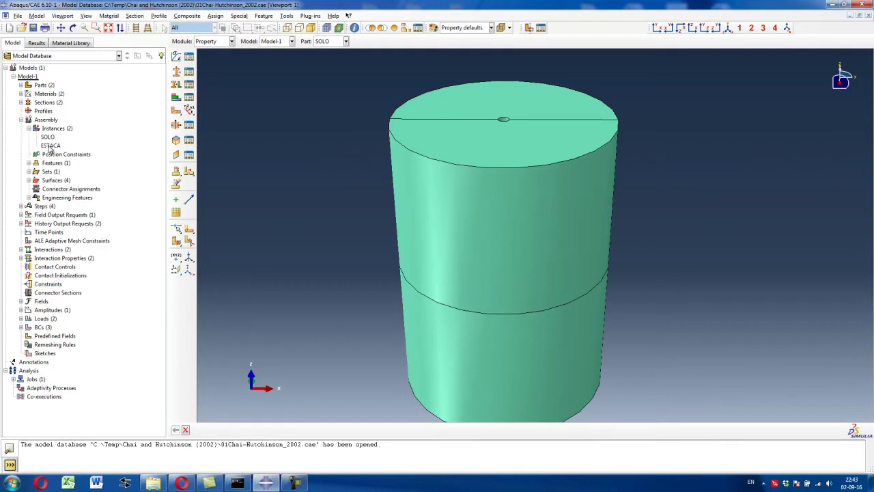
{"action": "left_click", "coordinate": [51, 145]}
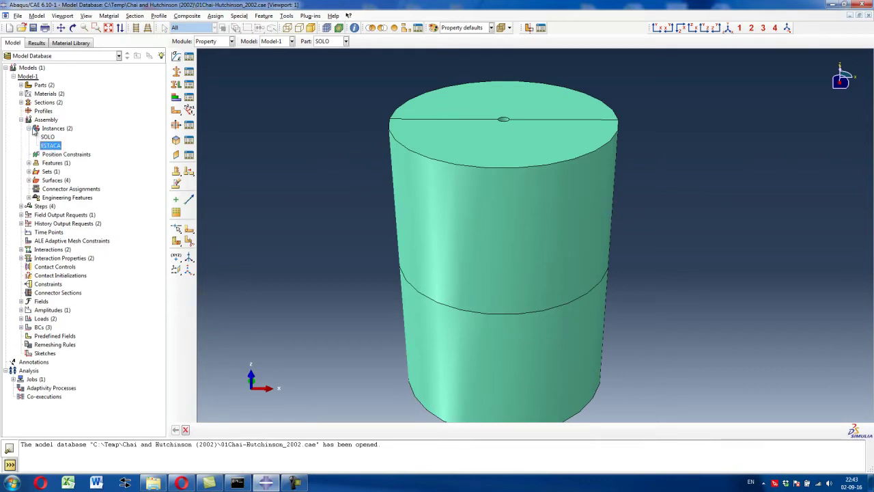
{"action": "left_click", "coordinate": [29, 128]}
{"action": "left_click", "coordinate": [21, 120]}
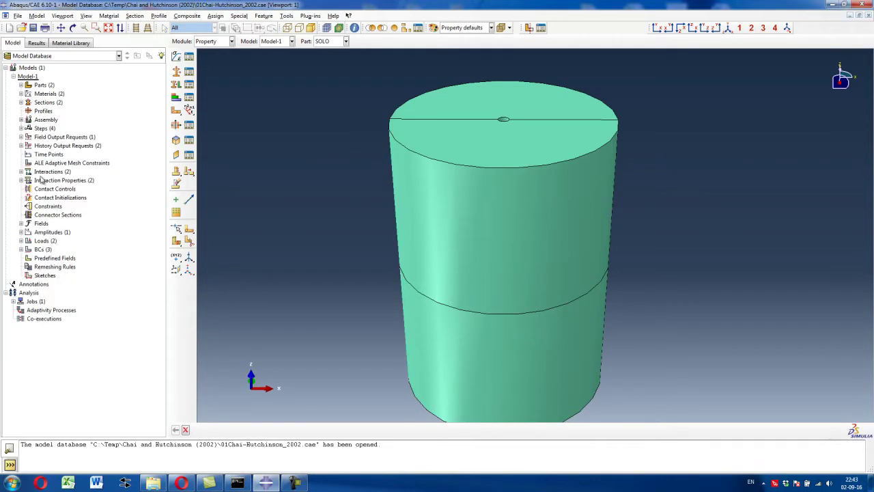
Step: List the analysis steps and inspect the basic and incrementation settings of the Geo step
{"action": "left_click", "coordinate": [22, 128]}
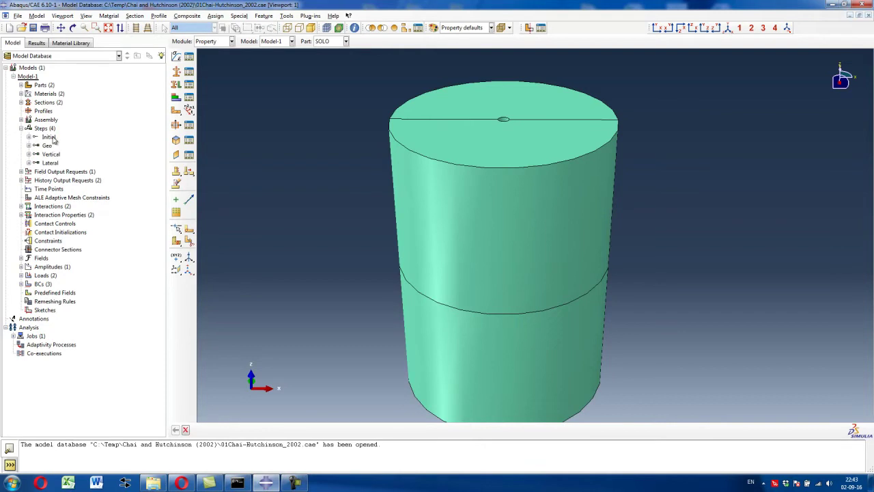
{"action": "left_click", "coordinate": [48, 162]}
{"action": "left_click", "coordinate": [28, 146]}
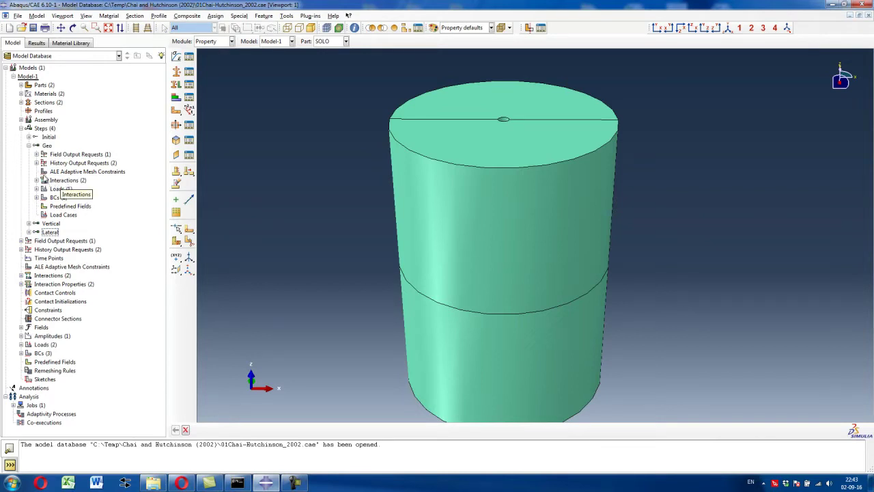
{"action": "left_click", "coordinate": [28, 146]}
{"action": "double_click", "coordinate": [46, 146]}
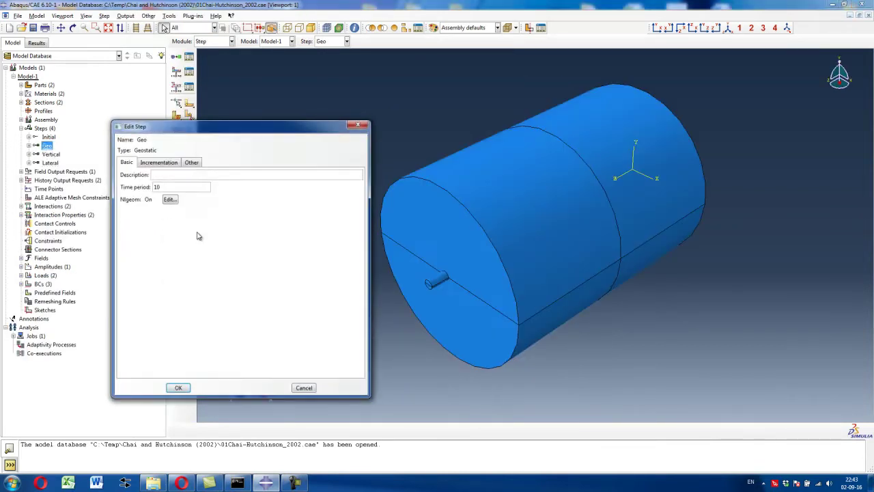
{"action": "left_click", "coordinate": [158, 163]}
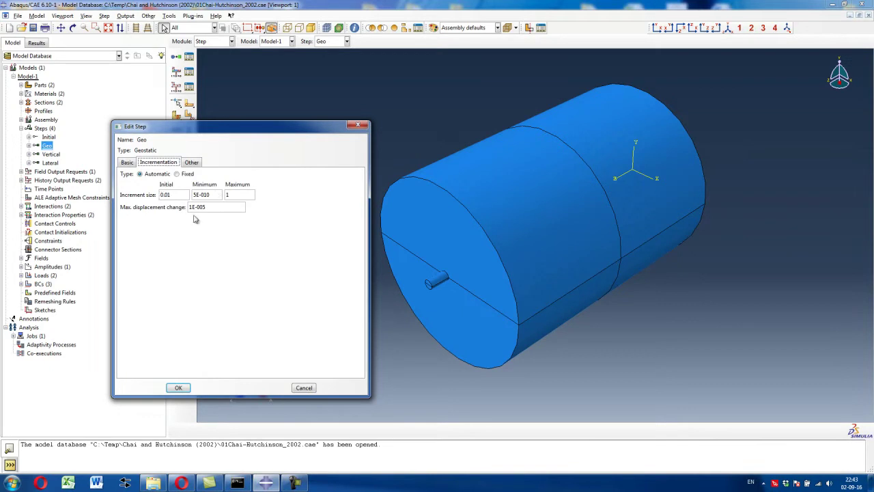
{"action": "left_click", "coordinate": [178, 387]}
Step: Examine the interactions, loads and boundary conditions active in the Geo step
{"action": "left_click", "coordinate": [28, 145]}
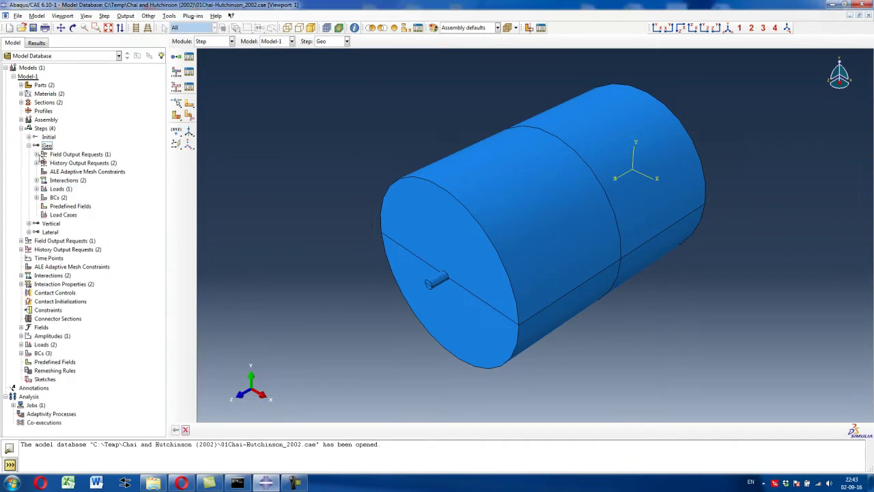
{"action": "left_click", "coordinate": [36, 180]}
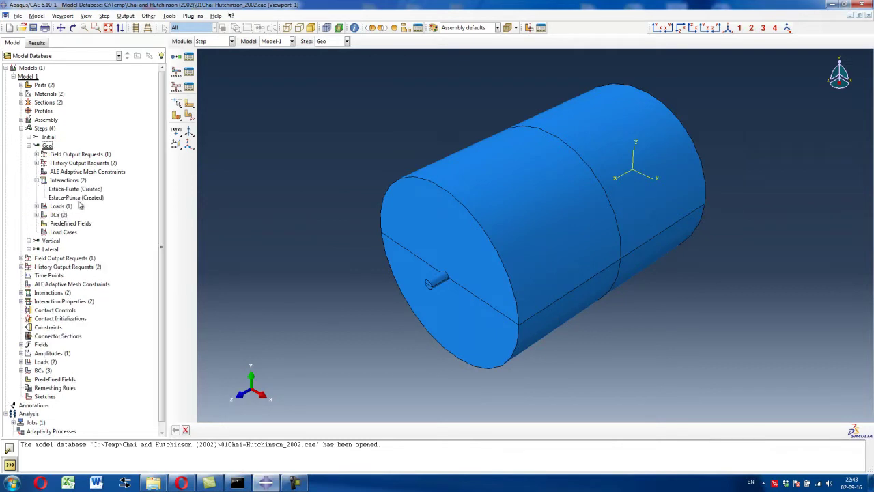
{"action": "left_click", "coordinate": [37, 180]}
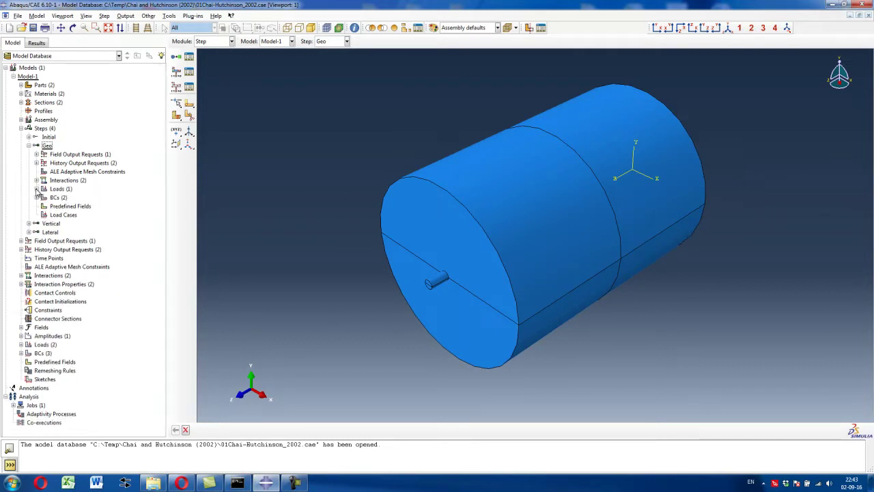
{"action": "left_click", "coordinate": [36, 189]}
{"action": "left_click", "coordinate": [36, 189]}
{"action": "left_click", "coordinate": [36, 197]}
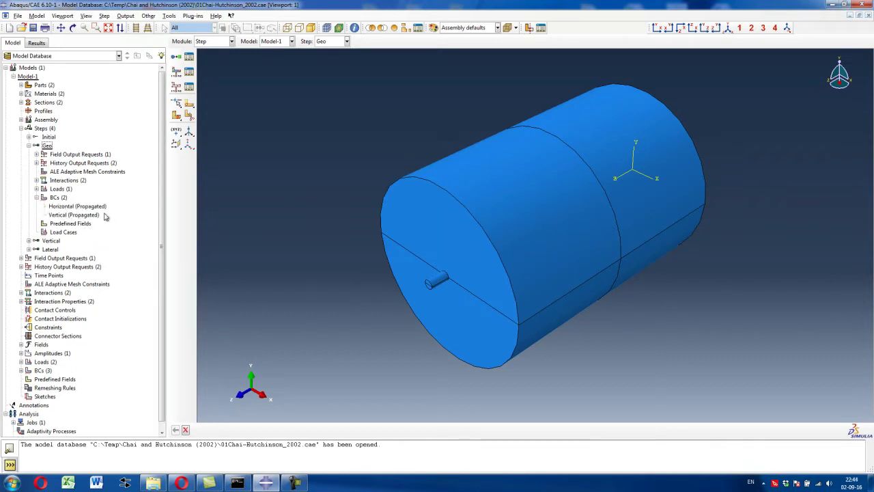
{"action": "left_click", "coordinate": [36, 197]}
{"action": "left_click", "coordinate": [29, 146]}
Step: Examine the interactions, loads and boundary conditions active in the Vertical step
{"action": "left_click", "coordinate": [29, 155]}
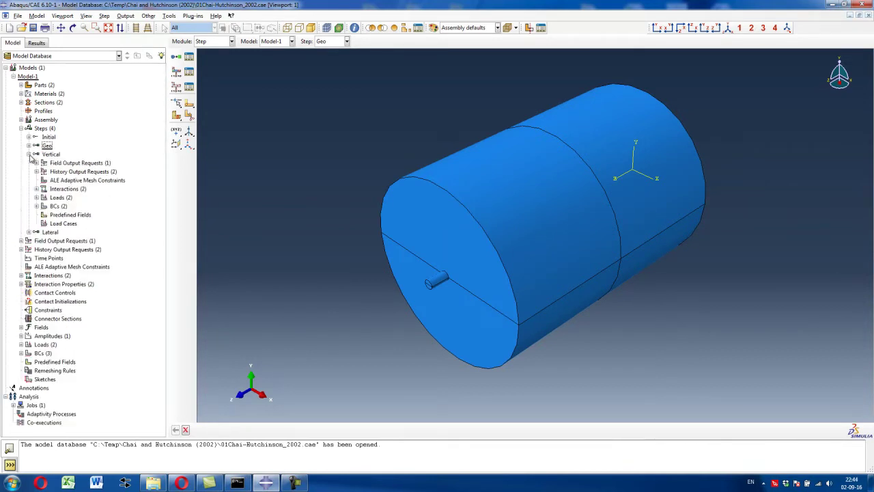
{"action": "left_click", "coordinate": [36, 190]}
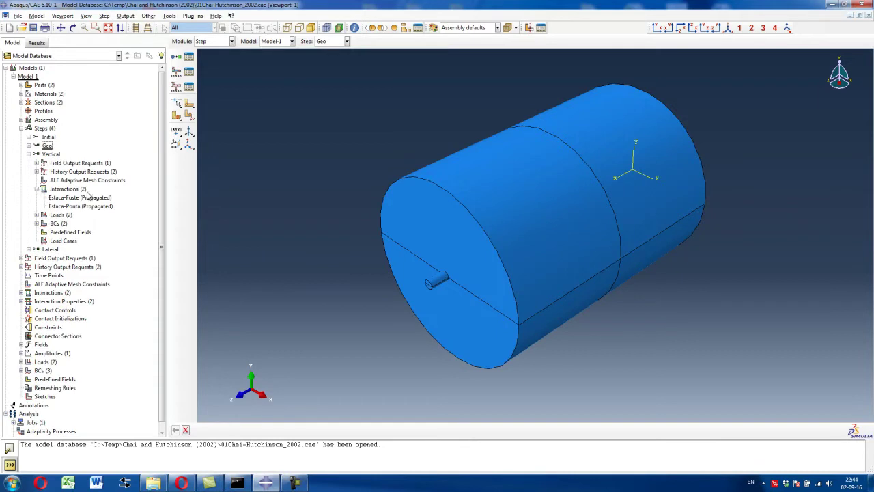
{"action": "left_click", "coordinate": [36, 189]}
{"action": "left_click", "coordinate": [36, 197]}
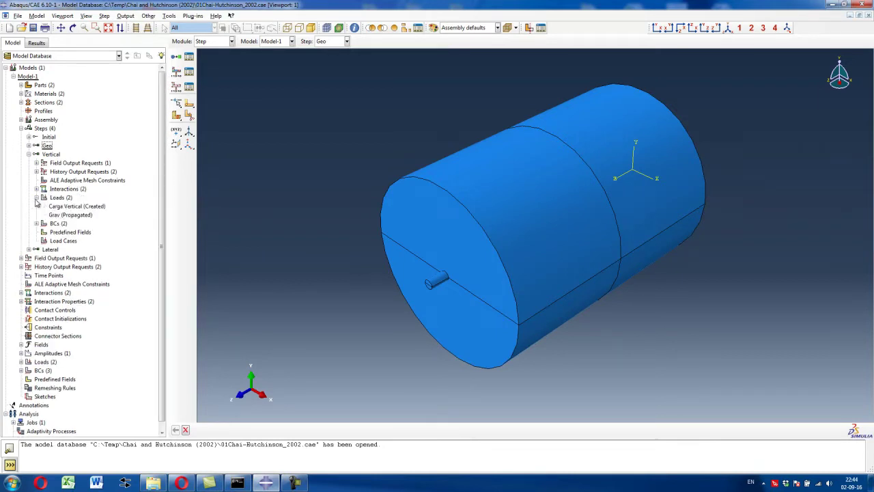
{"action": "left_click", "coordinate": [37, 198]}
{"action": "left_click", "coordinate": [36, 206]}
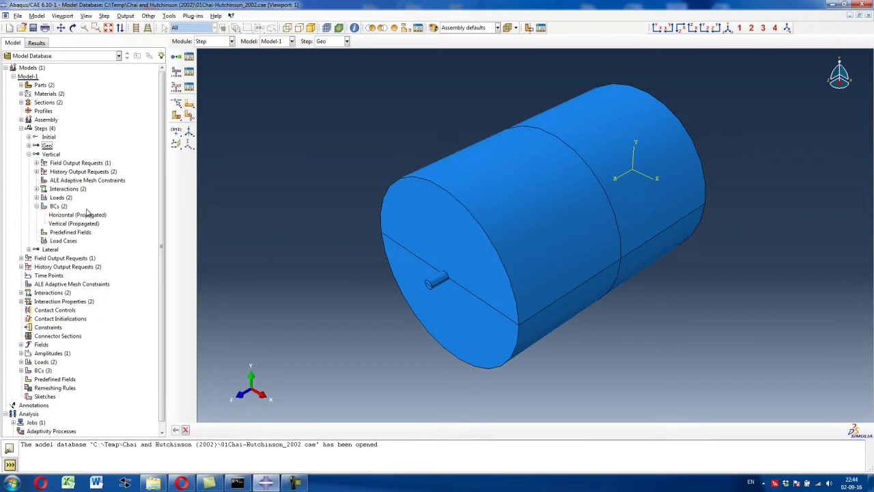
{"action": "left_click", "coordinate": [36, 207]}
{"action": "left_click", "coordinate": [29, 154]}
Step: Examine the interactions, loads and boundary conditions active in the Lateral step
{"action": "left_click", "coordinate": [29, 163]}
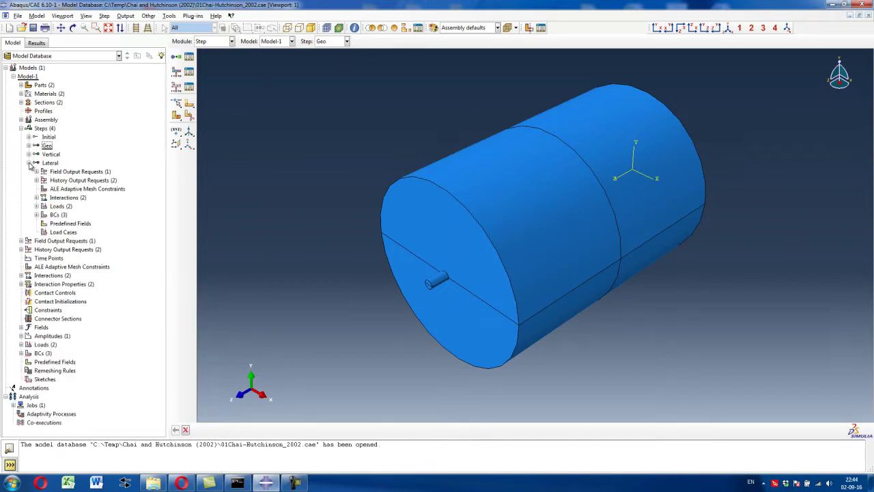
{"action": "left_click", "coordinate": [37, 197]}
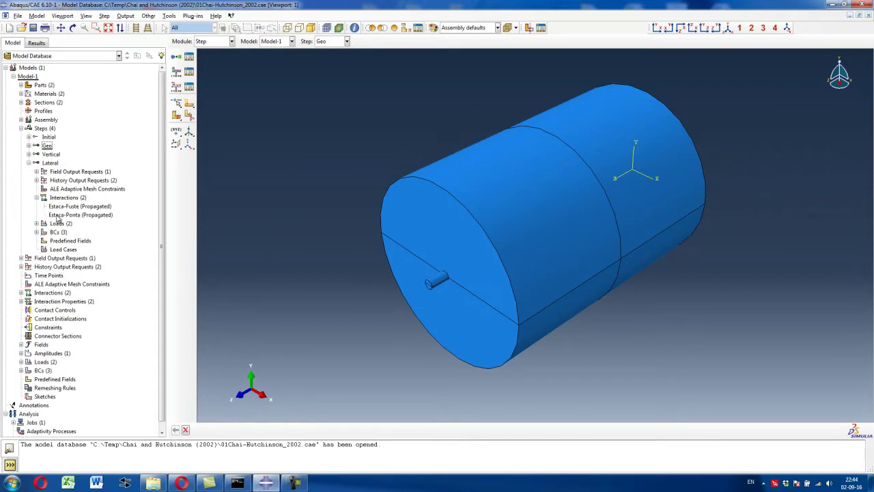
{"action": "left_click", "coordinate": [36, 197]}
{"action": "left_click", "coordinate": [36, 197]}
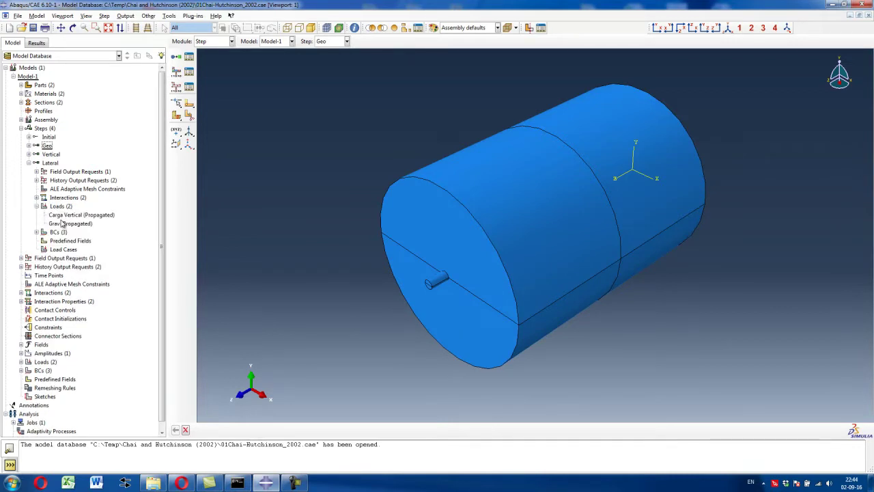
{"action": "left_click", "coordinate": [36, 197]}
{"action": "left_click", "coordinate": [36, 215]}
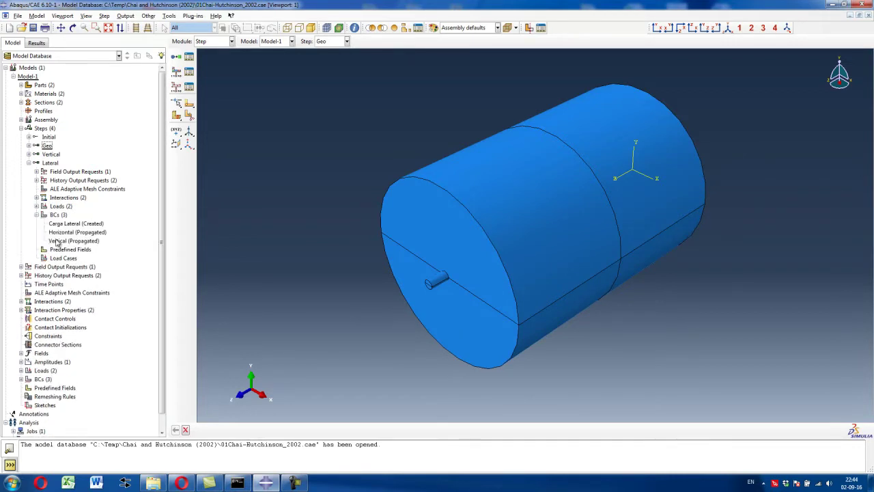
{"action": "left_click", "coordinate": [37, 214]}
{"action": "left_click", "coordinate": [28, 163]}
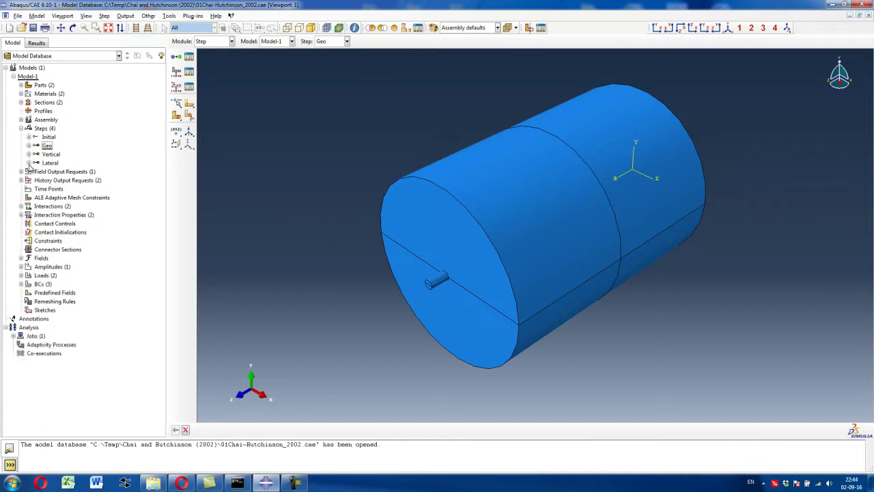
Step: Inspect the basic and incrementation settings of the Vertical and Lateral steps
{"action": "double_click", "coordinate": [50, 154]}
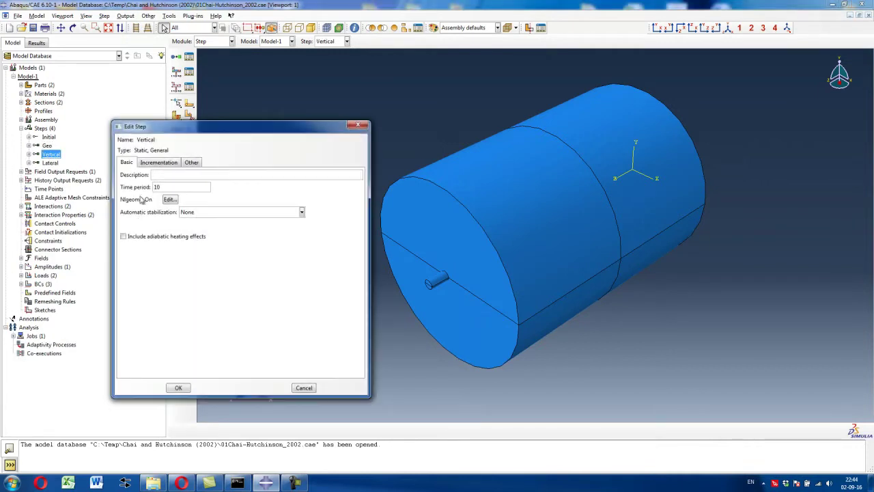
{"action": "left_click", "coordinate": [158, 164]}
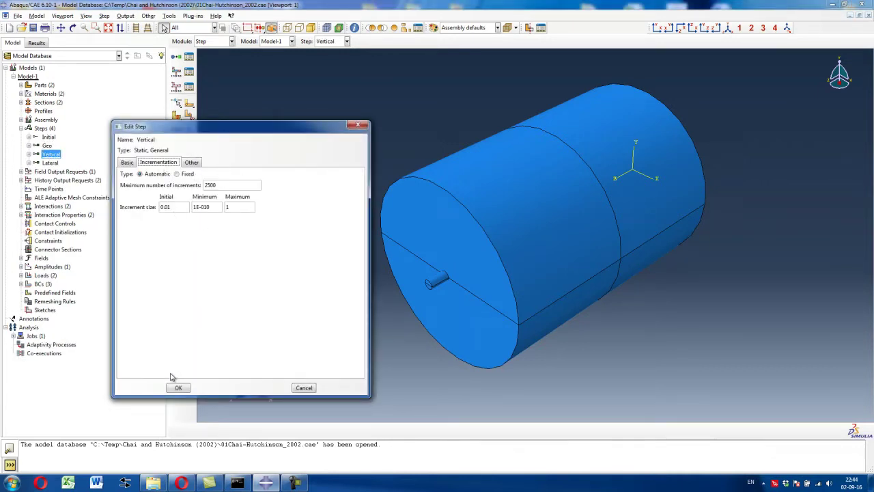
{"action": "left_click", "coordinate": [176, 387]}
{"action": "double_click", "coordinate": [51, 162]}
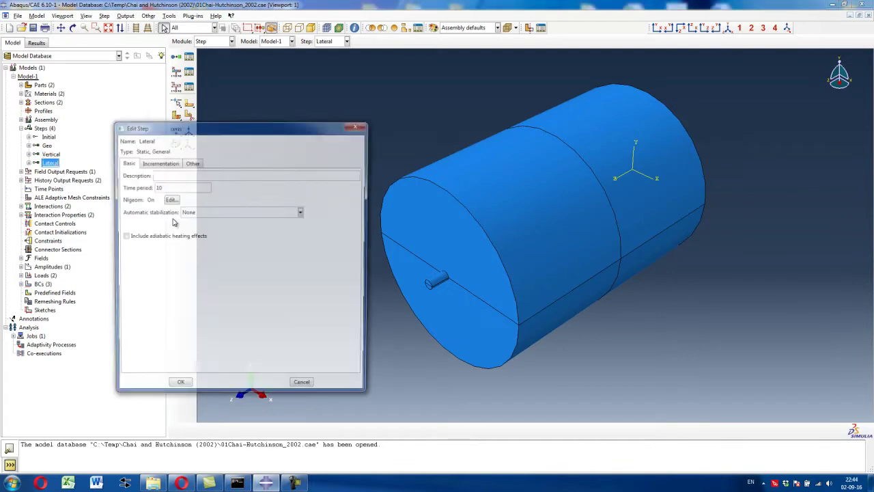
{"action": "left_click", "coordinate": [169, 165]}
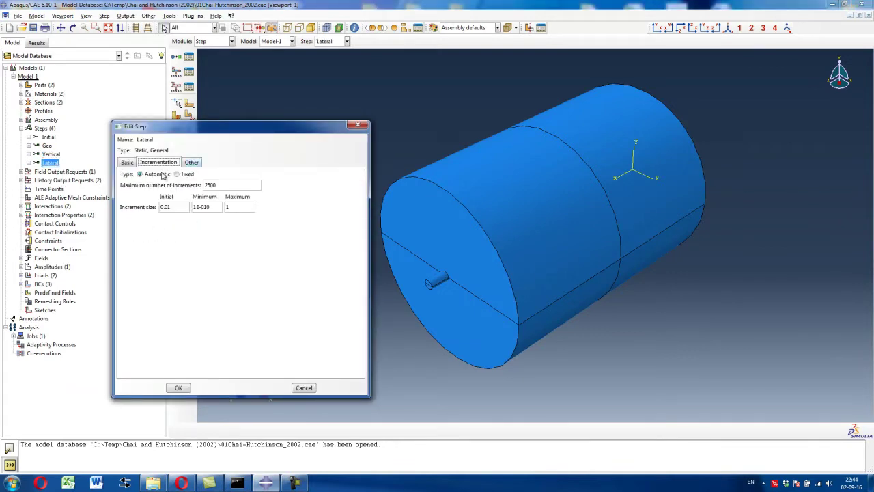
{"action": "left_click", "coordinate": [130, 166]}
{"action": "left_click", "coordinate": [178, 388]}
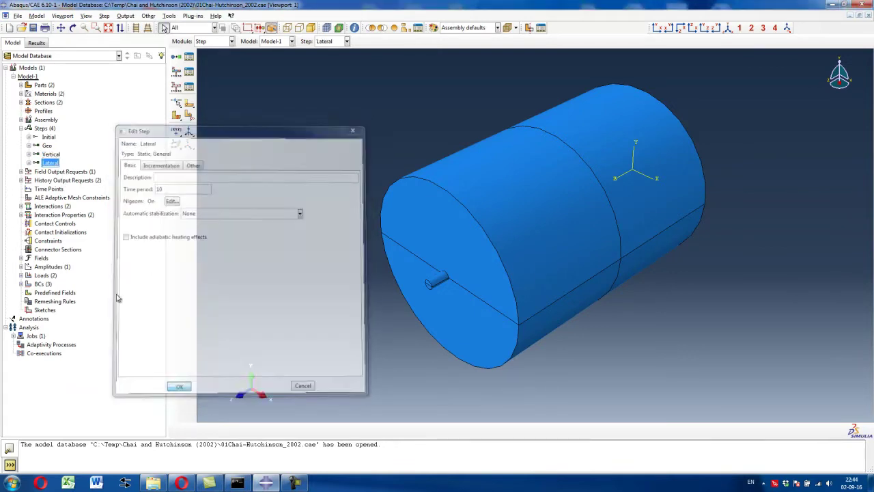
{"action": "left_click", "coordinate": [21, 129]}
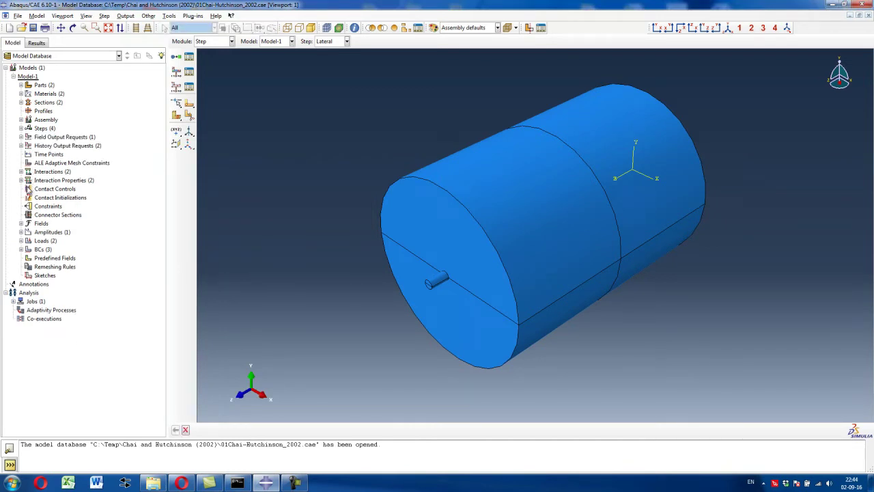
Step: Review the Estaca-Solo-Fuste contact property's friction and shear stress limit, and the Estaca-Solo-Ponta property's normal behavior
{"action": "left_click", "coordinate": [21, 172]}
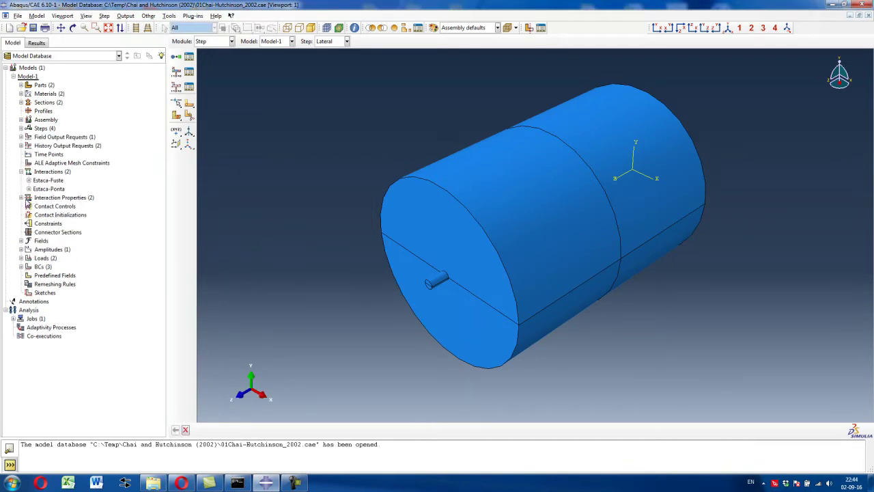
{"action": "left_click", "coordinate": [21, 197]}
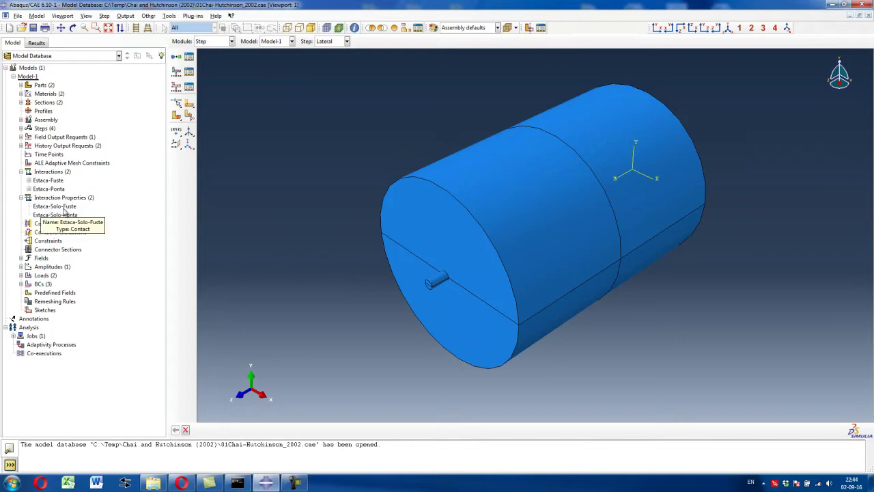
{"action": "double_click", "coordinate": [55, 206]}
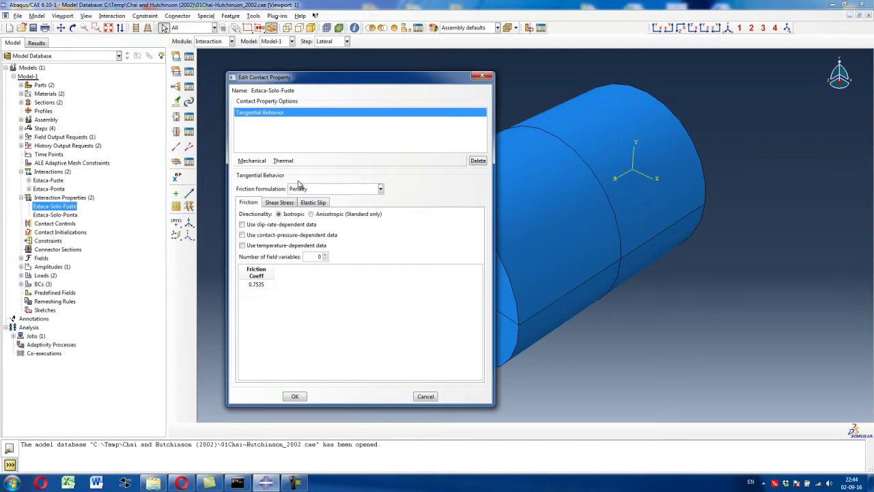
{"action": "left_click", "coordinate": [279, 203]}
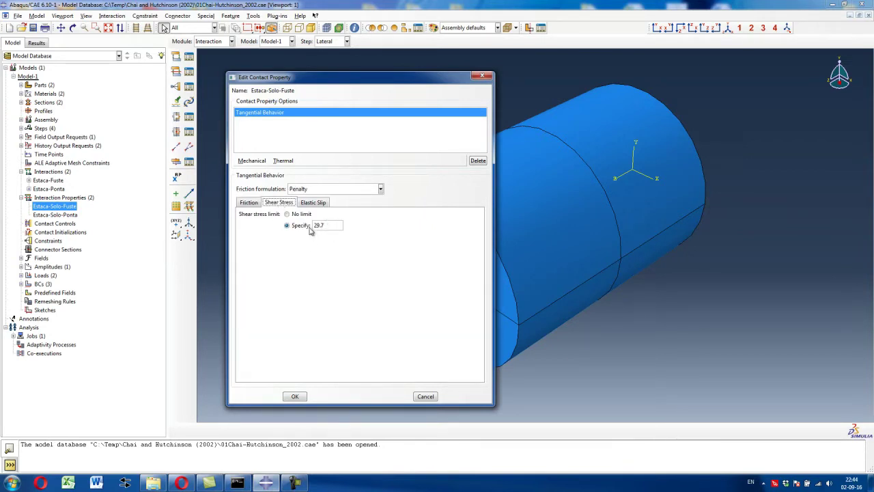
{"action": "left_click", "coordinate": [295, 398]}
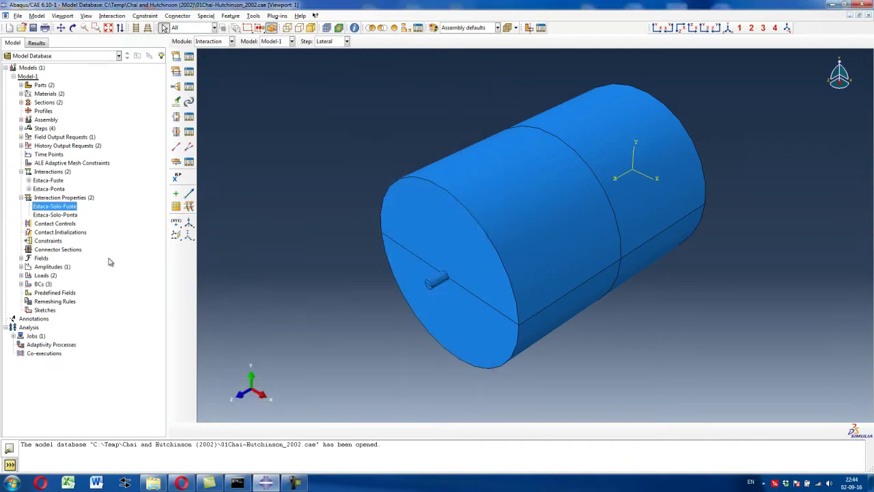
{"action": "double_click", "coordinate": [67, 214]}
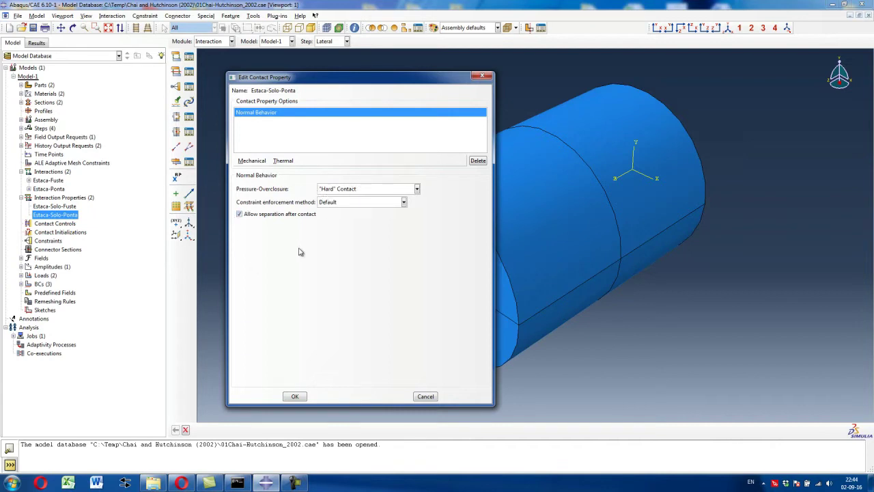
{"action": "left_click", "coordinate": [297, 397]}
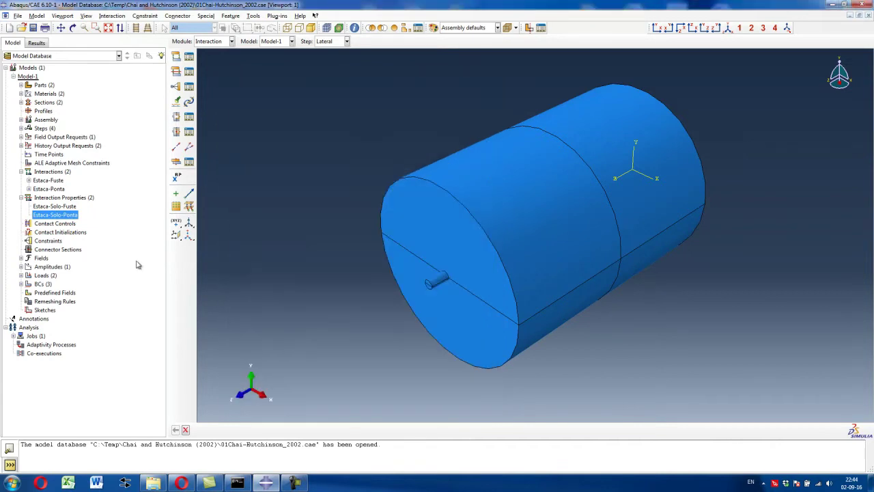
{"action": "left_click", "coordinate": [21, 198]}
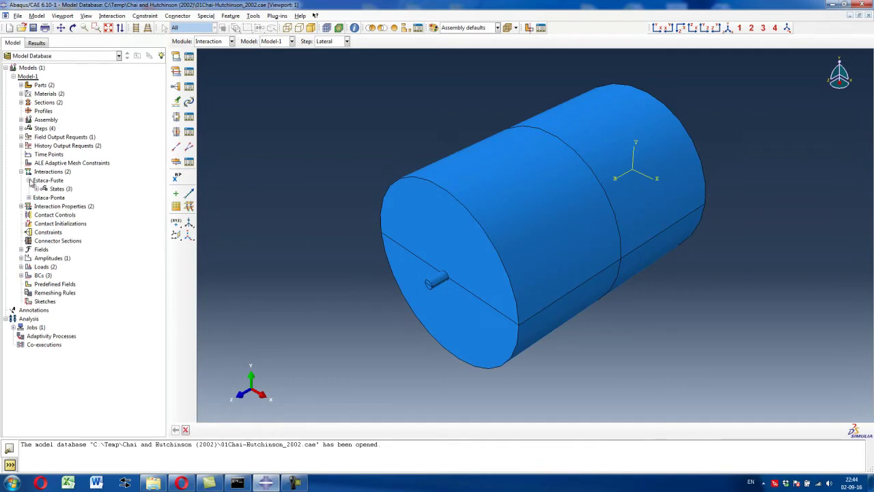
Step: Inspect the Estaca-Fuste surface-to-surface interaction and its highlighted shaft contact surfaces in the saved upright view 1
{"action": "double_click", "coordinate": [45, 180]}
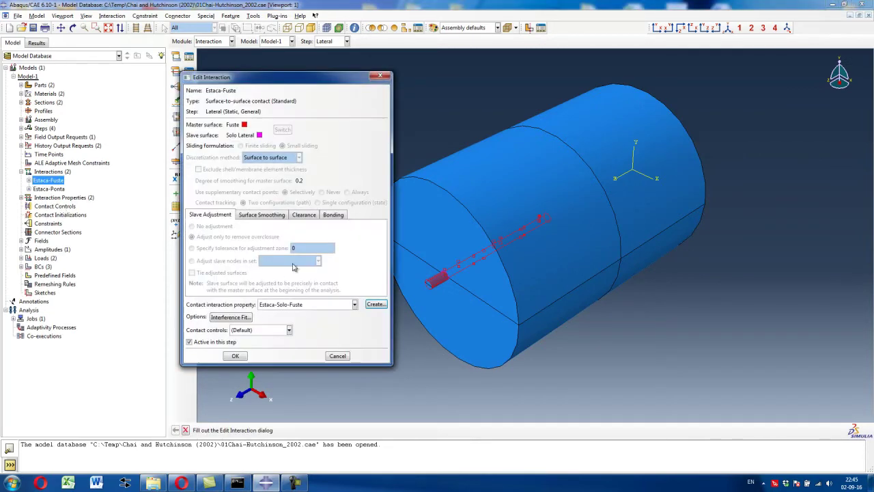
{"action": "left_click", "coordinate": [739, 28]}
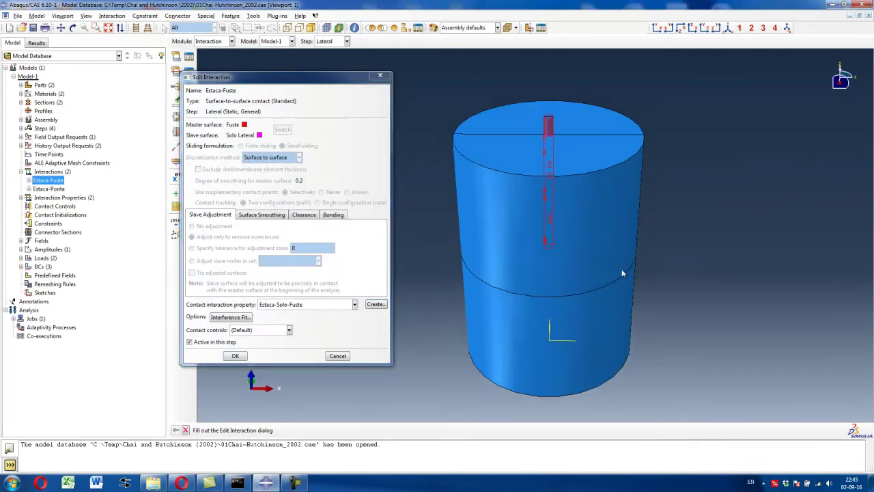
{"action": "scroll", "coordinate": [540, 134], "scroll_direction": "up", "scroll_amount": 3}
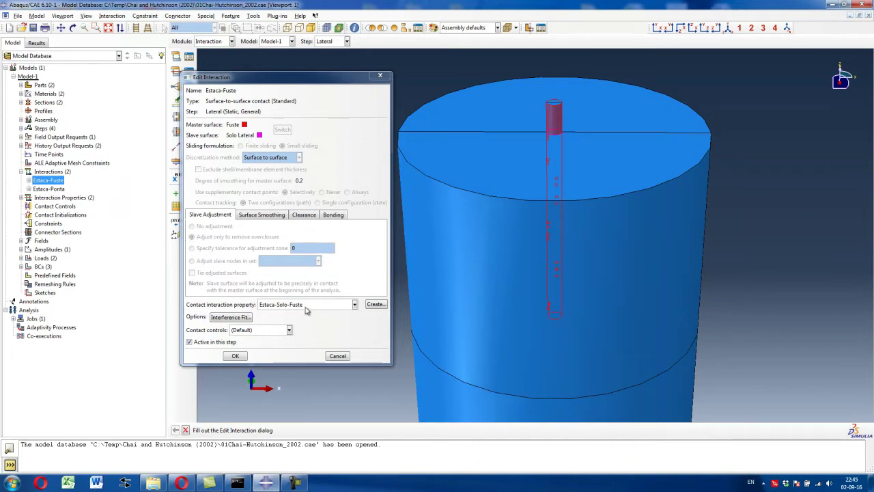
{"action": "left_click", "coordinate": [235, 356]}
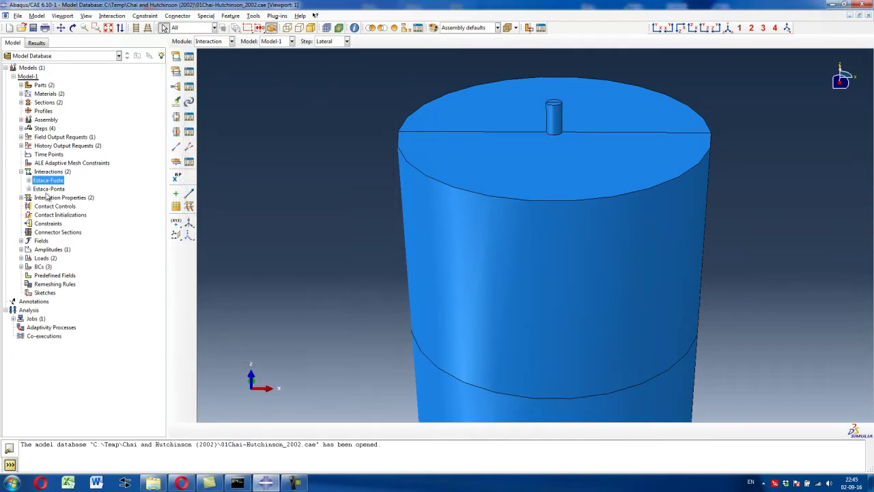
Step: Inspect the Estaca-Ponta surface-to-surface interaction and its highlighted contact surfaces at the pile tip
{"action": "left_click", "coordinate": [48, 189]}
{"action": "double_click", "coordinate": [48, 188]}
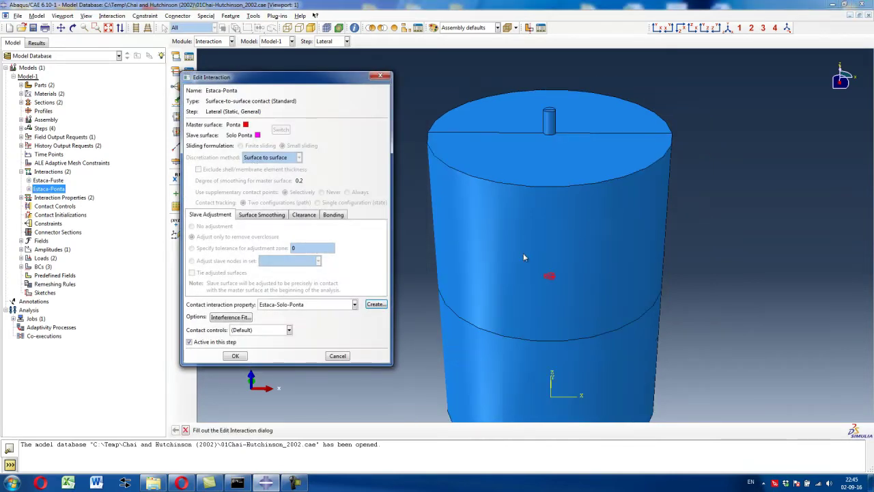
{"action": "scroll", "coordinate": [541, 301], "scroll_direction": "up", "scroll_amount": 2}
{"action": "scroll", "coordinate": [543, 299], "scroll_direction": "up", "scroll_amount": 1}
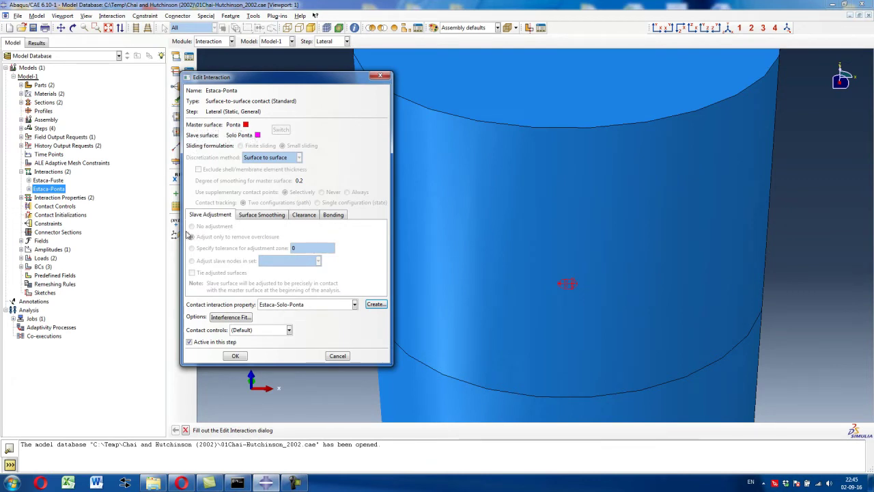
{"action": "left_click", "coordinate": [236, 356]}
{"action": "scroll", "coordinate": [464, 231], "scroll_direction": "down", "scroll_amount": 5}
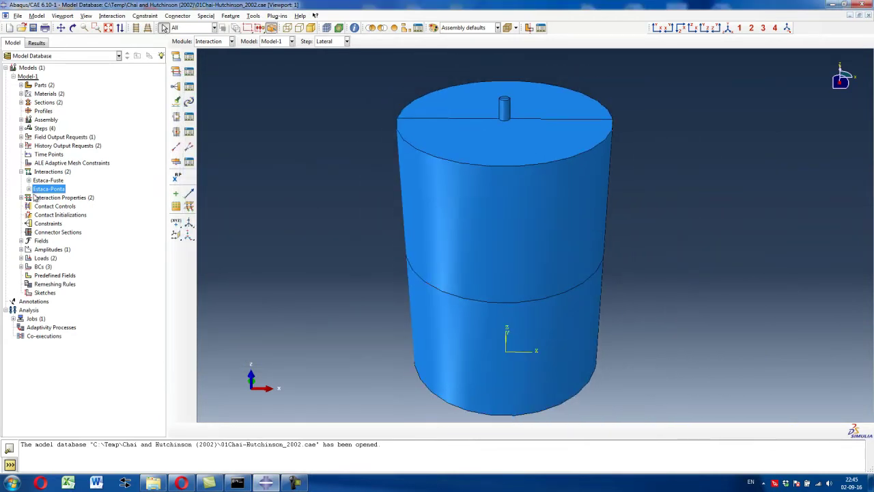
{"action": "left_click", "coordinate": [21, 173]}
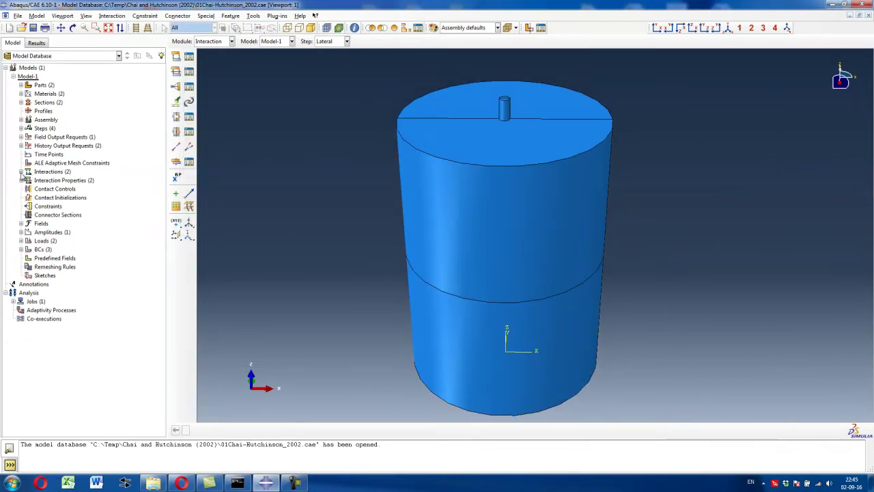
Step: Review the definitions of the Grav gravity load and the Carga Vertical pressure load
{"action": "left_click", "coordinate": [22, 241]}
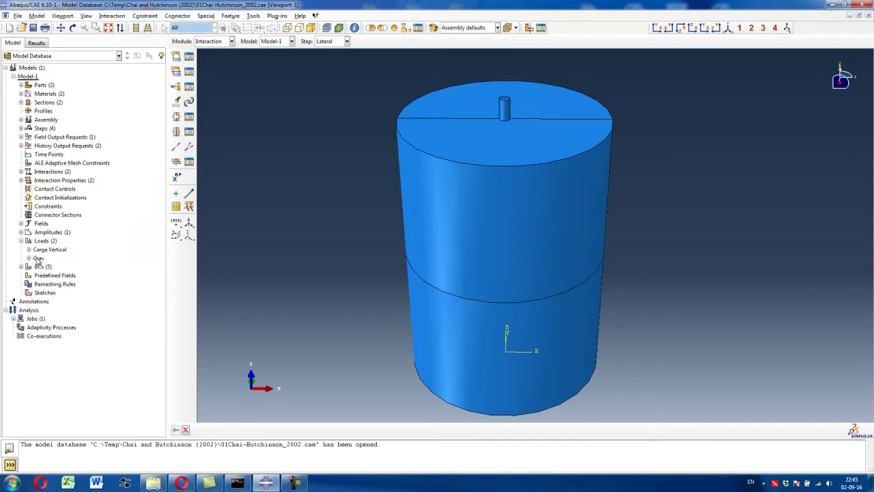
{"action": "double_click", "coordinate": [38, 258]}
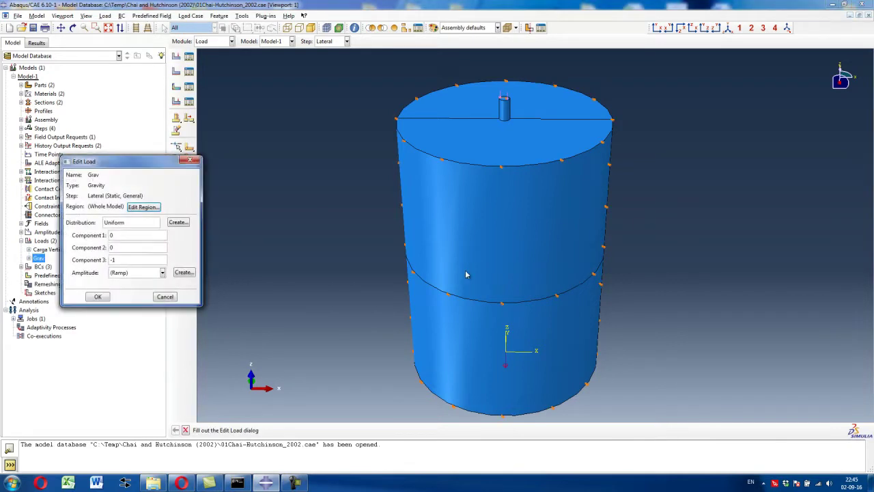
{"action": "scroll", "coordinate": [469, 196], "scroll_direction": "down", "scroll_amount": 1}
{"action": "scroll", "coordinate": [456, 150], "scroll_direction": "up", "scroll_amount": 2}
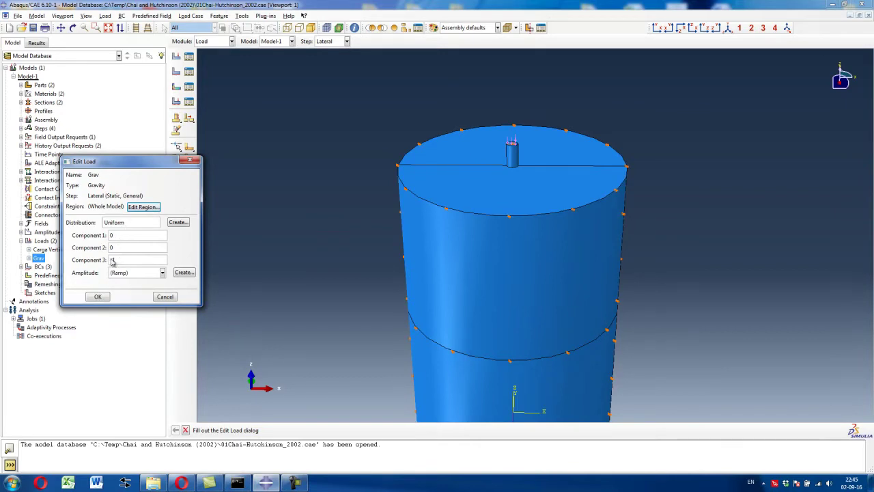
{"action": "left_click", "coordinate": [97, 297]}
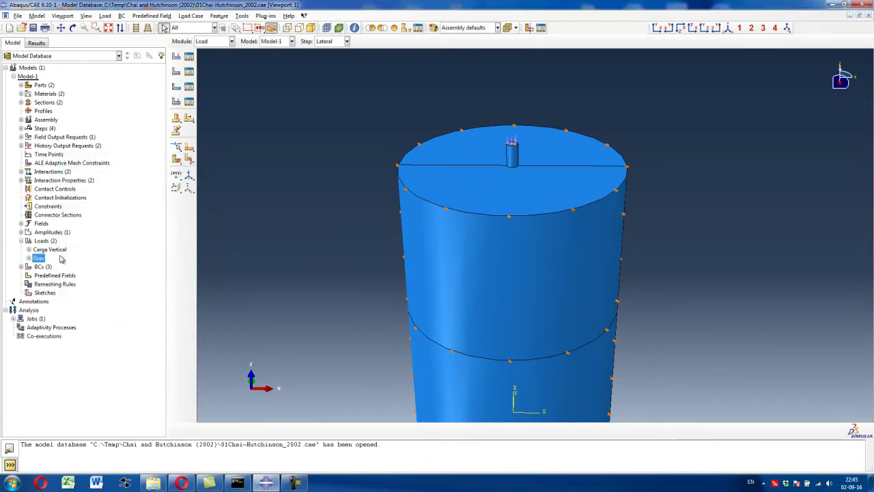
{"action": "double_click", "coordinate": [49, 249]}
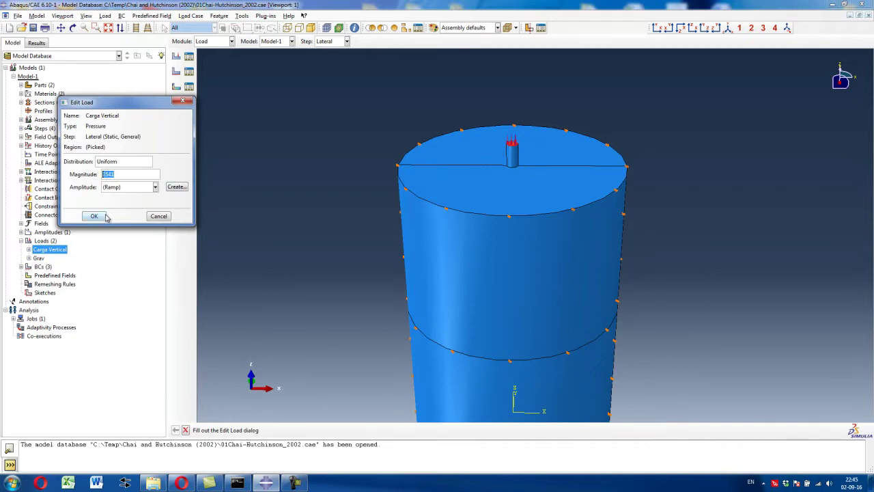
{"action": "left_click", "coordinate": [95, 216]}
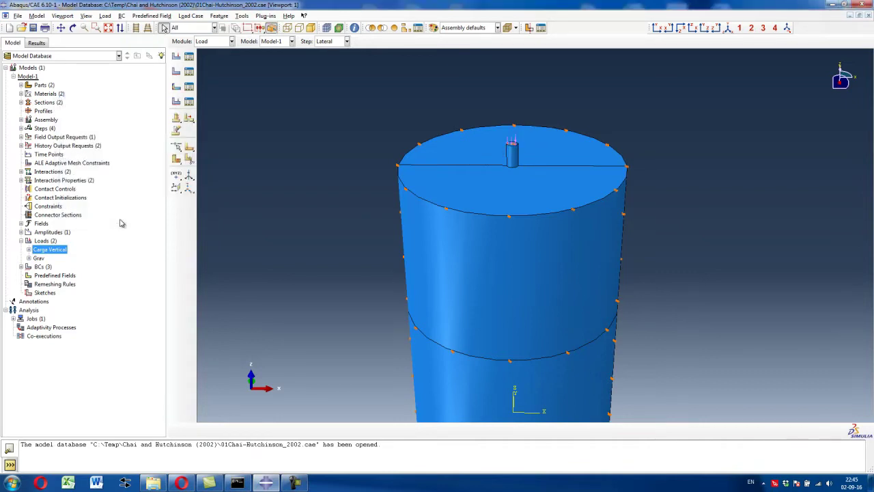
{"action": "left_click", "coordinate": [21, 241]}
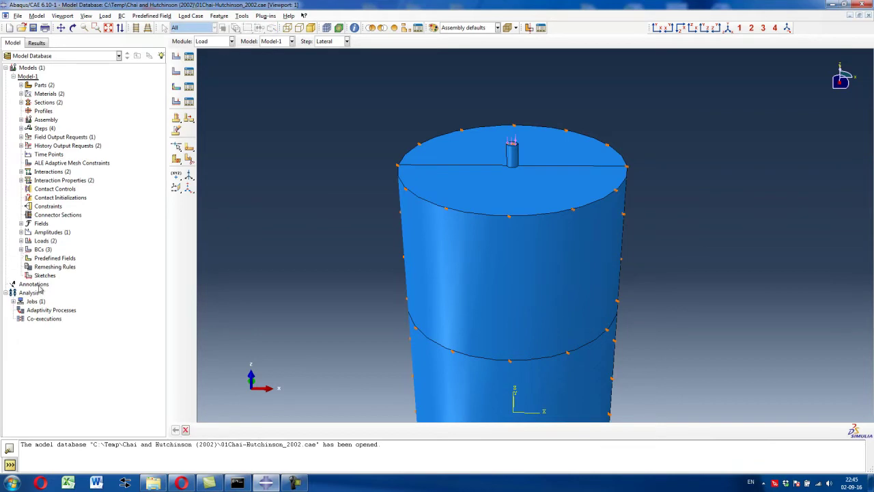
Step: Inspect the Vertical boundary condition's U1, U2 and U3 constraints and its highlighted region on the base of the soil cylinder
{"action": "left_click", "coordinate": [22, 250]}
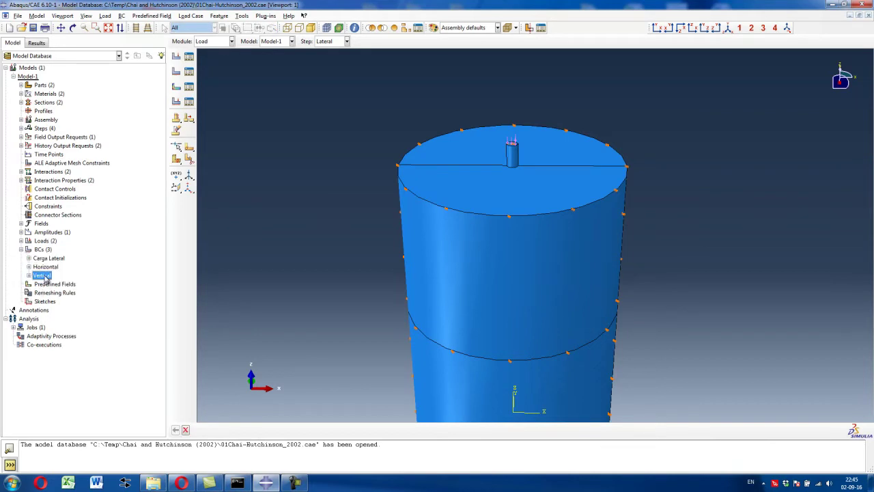
{"action": "double_click", "coordinate": [42, 276]}
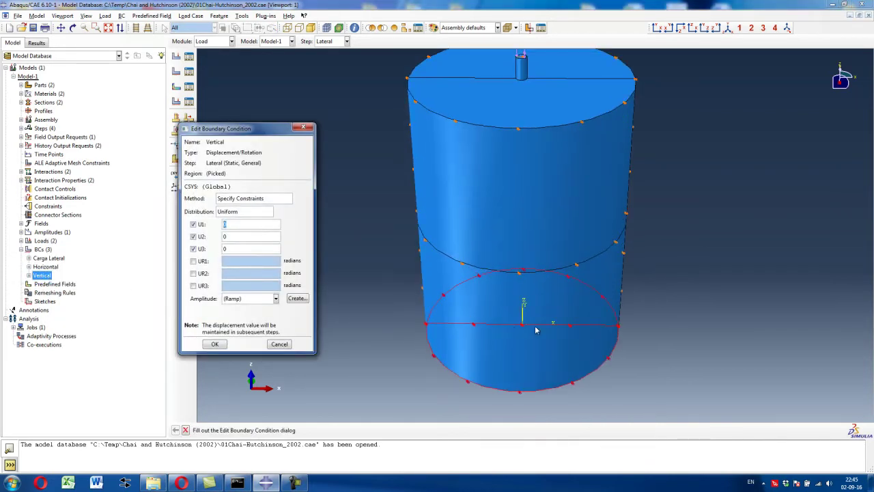
{"action": "left_click", "coordinate": [73, 27]}
{"action": "left_click_drag", "start_coordinate": [393, 239], "coordinate": [531, 224]}
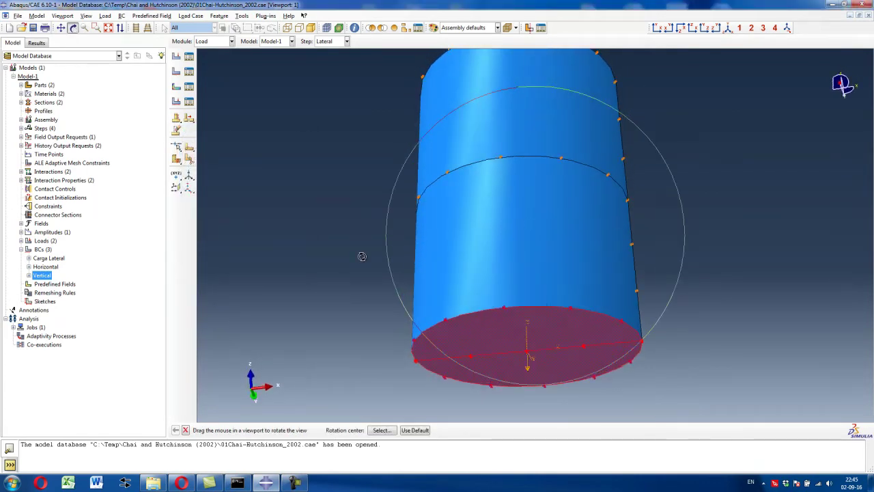
{"action": "double_click", "coordinate": [42, 275]}
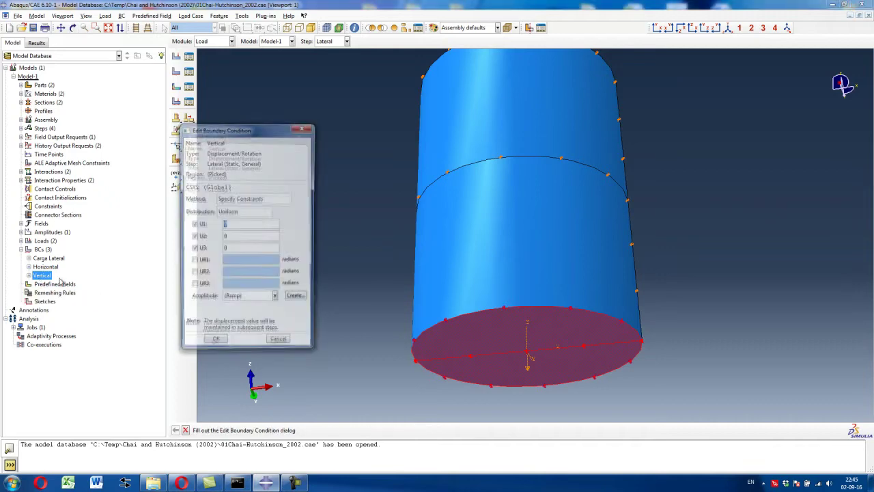
{"action": "left_click", "coordinate": [214, 344]}
Step: Inspect the Horizontal boundary condition's U1 and U2 constraints and its highlighted region on the soil's side surface
{"action": "double_click", "coordinate": [46, 267]}
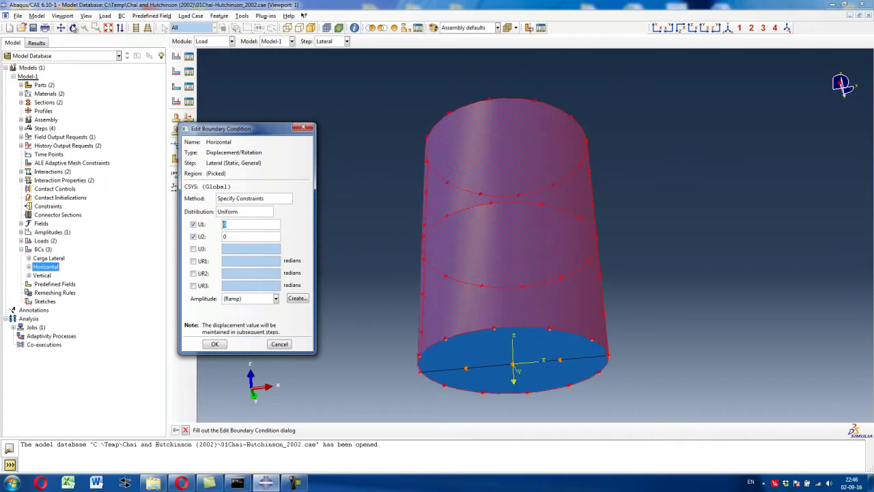
{"action": "left_click", "coordinate": [73, 28]}
{"action": "left_click_drag", "start_coordinate": [493, 162], "coordinate": [528, 195]}
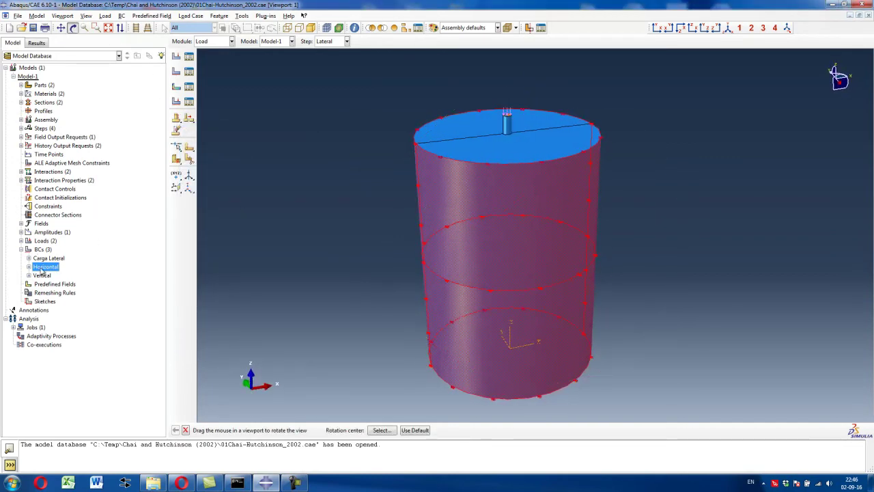
{"action": "key", "text": "Escape"}
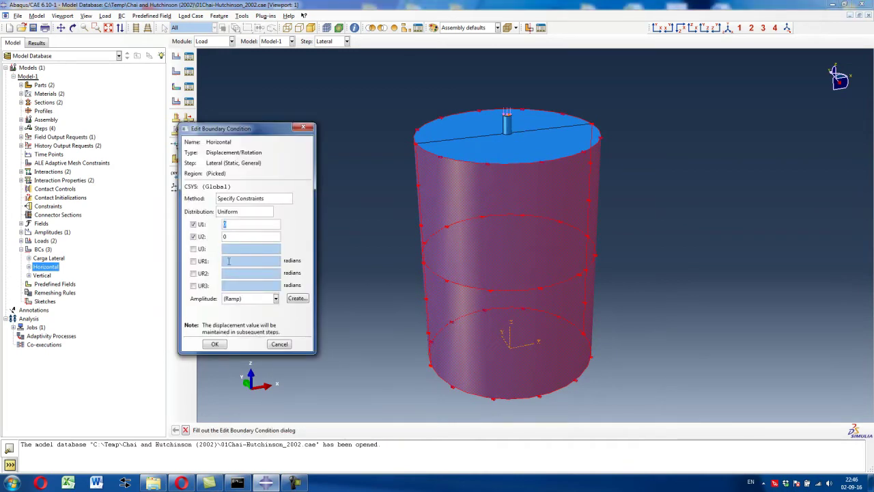
{"action": "left_click", "coordinate": [214, 344]}
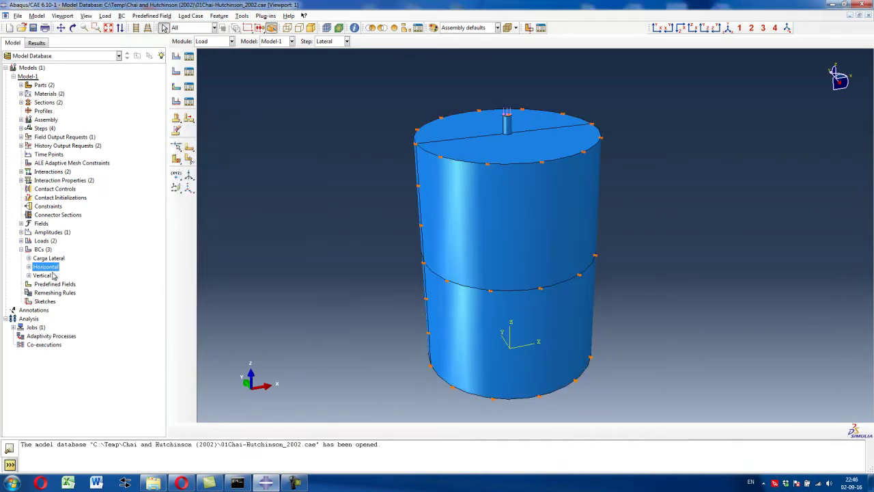
Step: Inspect the Carga Lateral boundary condition's U1 displacement and its point of application on the pile head
{"action": "left_click", "coordinate": [29, 258]}
{"action": "double_click", "coordinate": [49, 258]}
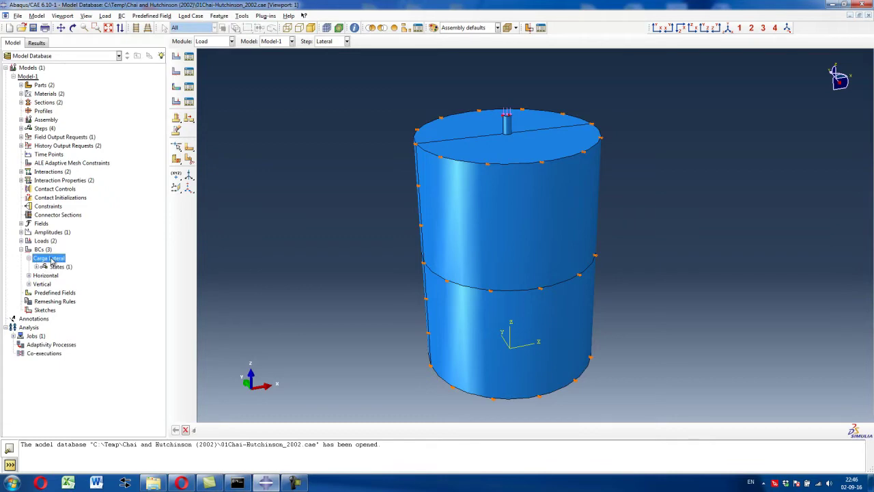
{"action": "scroll", "coordinate": [525, 149], "scroll_direction": "down", "scroll_amount": 2}
{"action": "scroll", "coordinate": [525, 149], "scroll_direction": "up", "scroll_amount": 5}
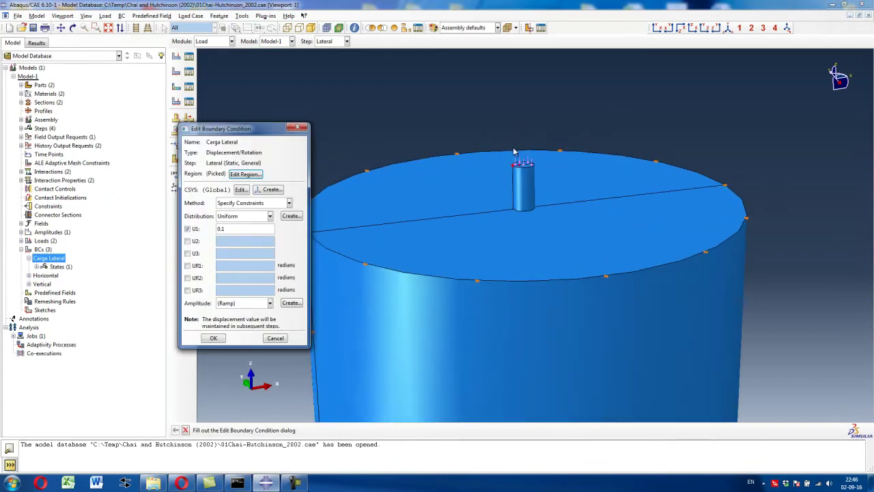
{"action": "scroll", "coordinate": [511, 176], "scroll_direction": "up", "scroll_amount": 5}
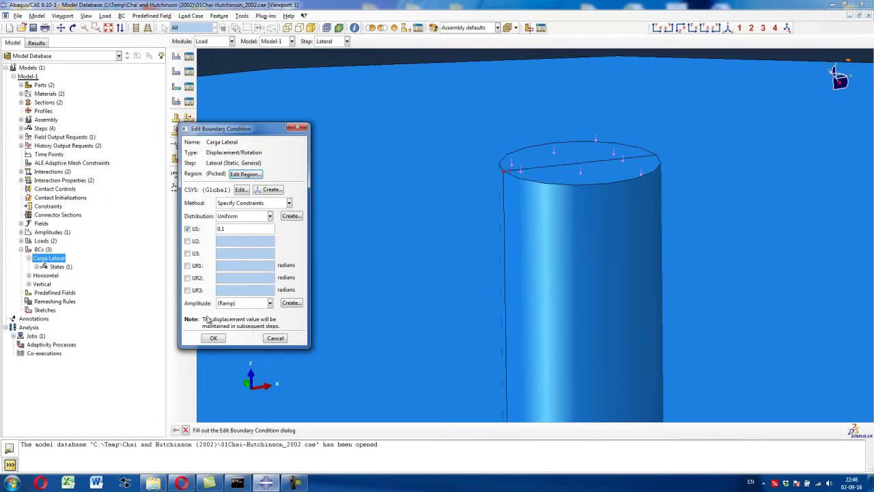
{"action": "left_click", "coordinate": [214, 338]}
Step: Check which loads are created in or propagated to the Vertical analysis step
{"action": "left_click", "coordinate": [22, 241]}
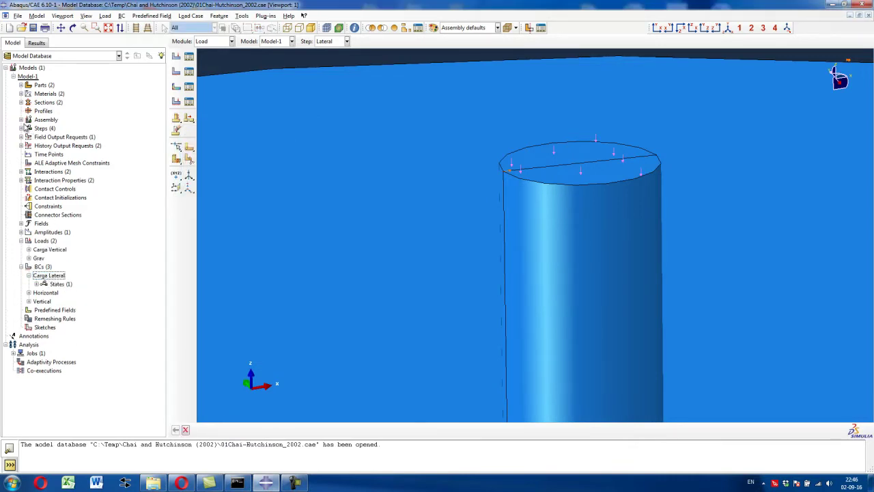
{"action": "left_click", "coordinate": [22, 128]}
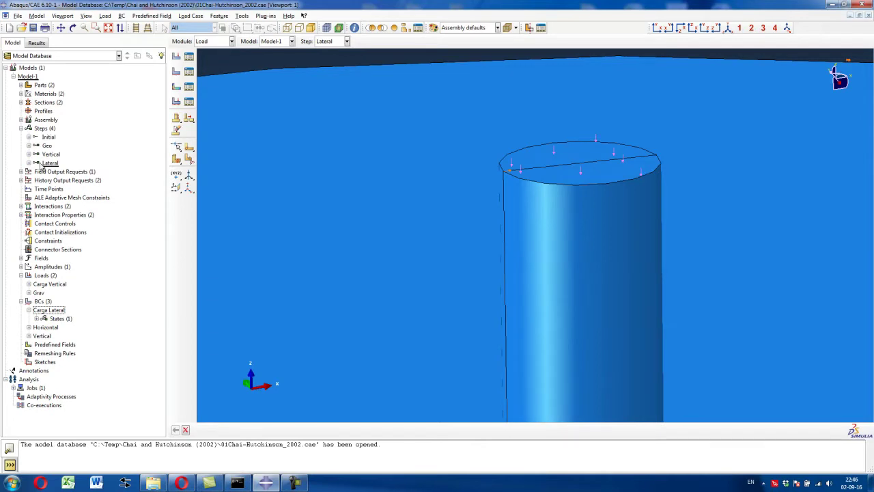
{"action": "left_click", "coordinate": [29, 155]}
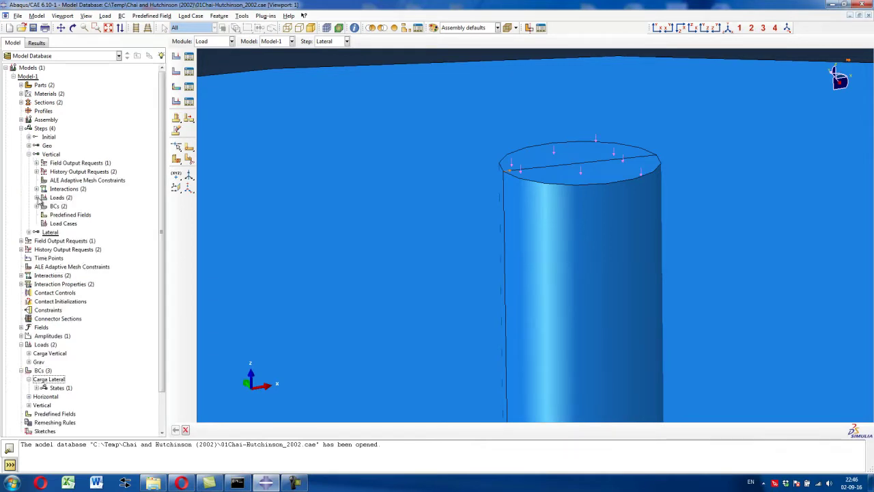
{"action": "left_click", "coordinate": [37, 198]}
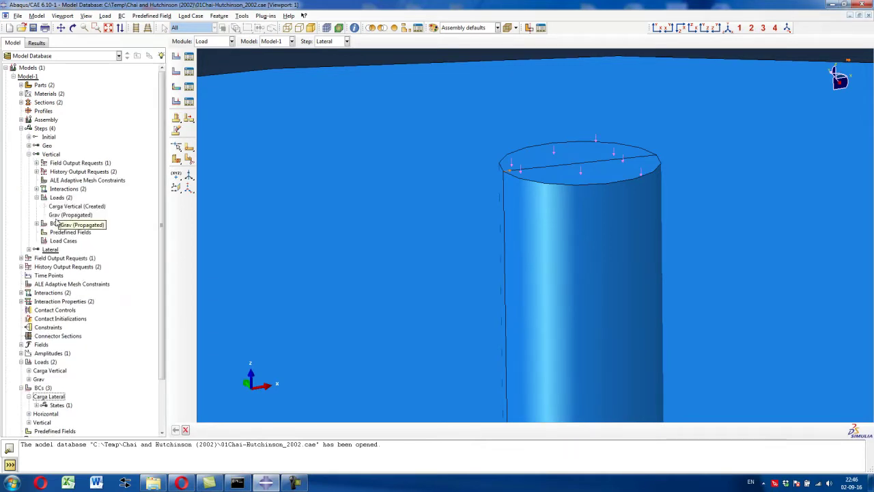
{"action": "left_click", "coordinate": [28, 155]}
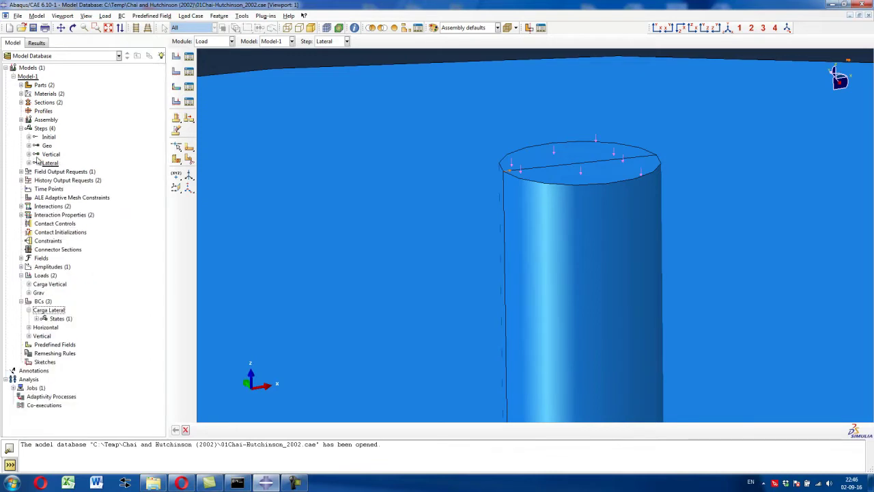
Step: Check which loads and boundary conditions are created in or propagated to the Lateral analysis step
{"action": "left_click", "coordinate": [28, 162]}
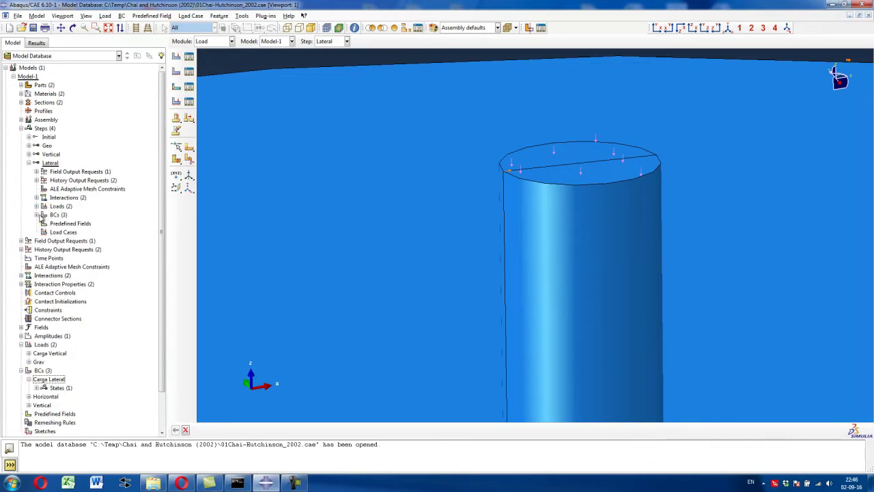
{"action": "left_click", "coordinate": [37, 205]}
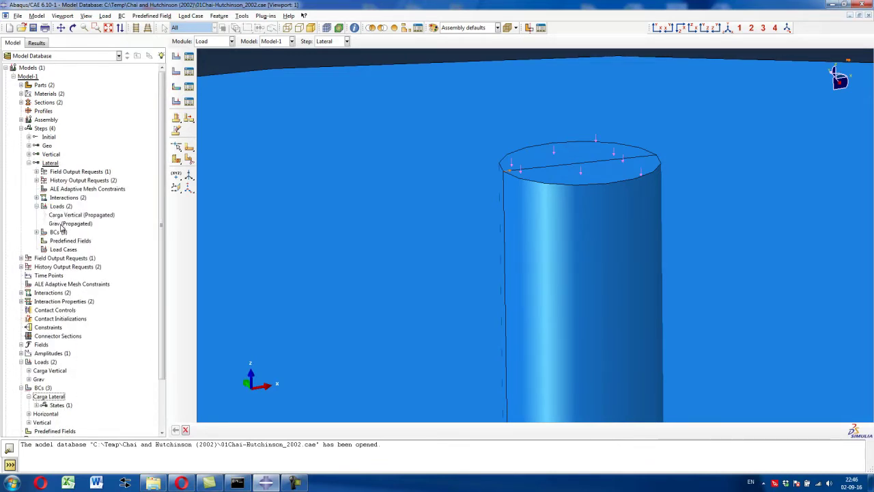
{"action": "left_click", "coordinate": [36, 232]}
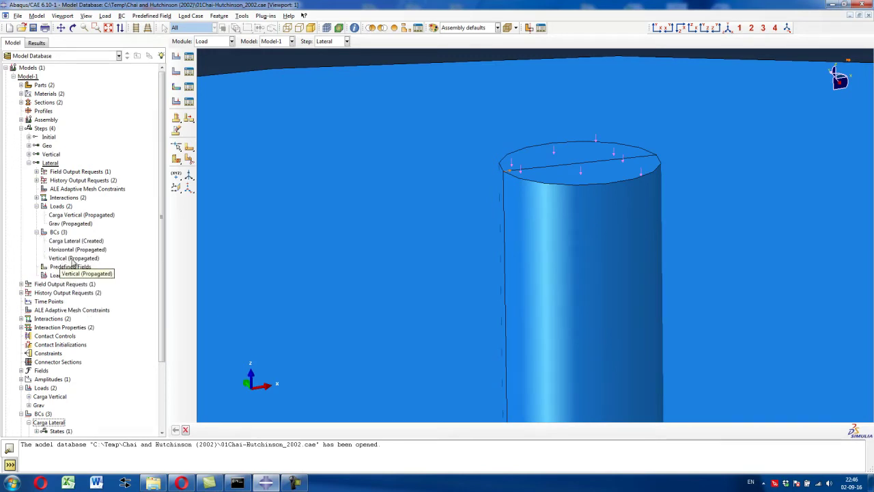
Step: Highlight the Carga Vertical load and Carga Lateral boundary condition together on the pile head, finishing with the whole model in isometric view
{"action": "scroll", "coordinate": [443, 283], "scroll_direction": "down", "scroll_amount": 5}
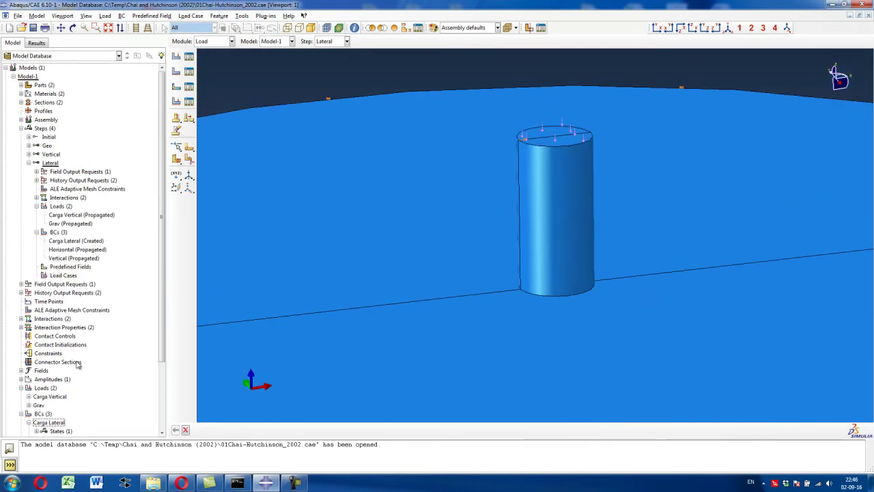
{"action": "scroll", "coordinate": [49, 365], "scroll_direction": "down", "scroll_amount": 2}
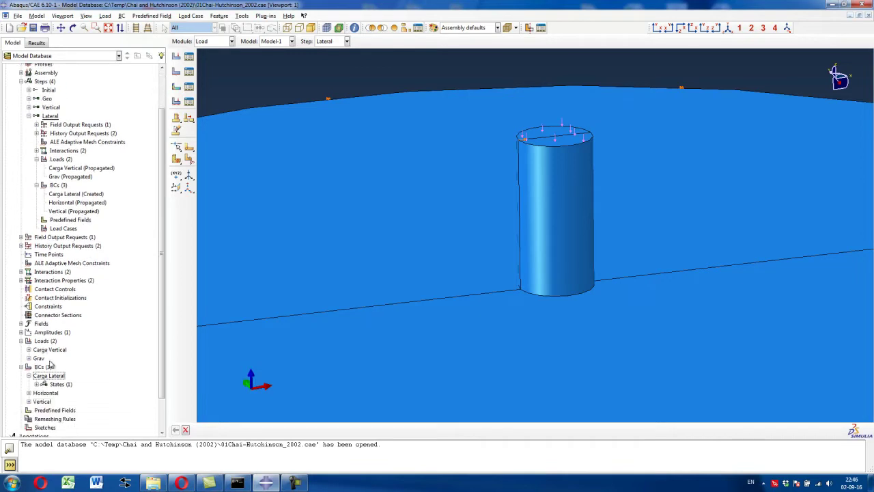
{"action": "scroll", "coordinate": [50, 366], "scroll_direction": "down", "scroll_amount": 2}
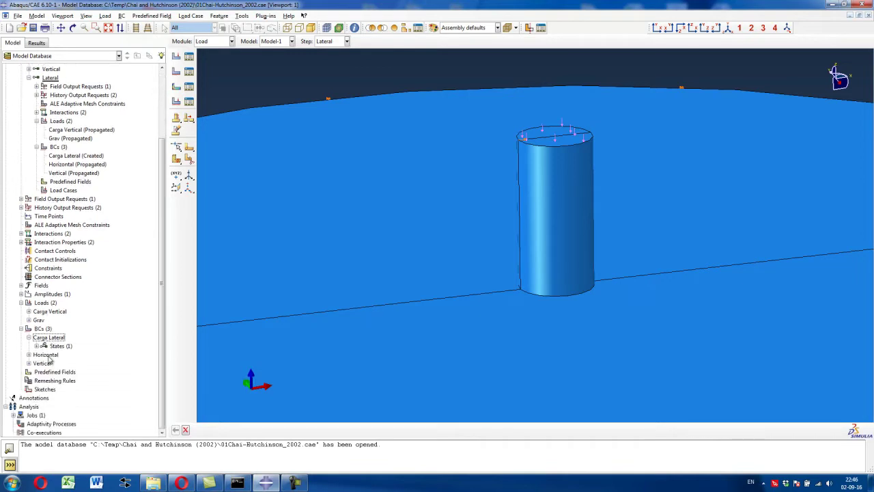
{"action": "left_click", "coordinate": [50, 312]}
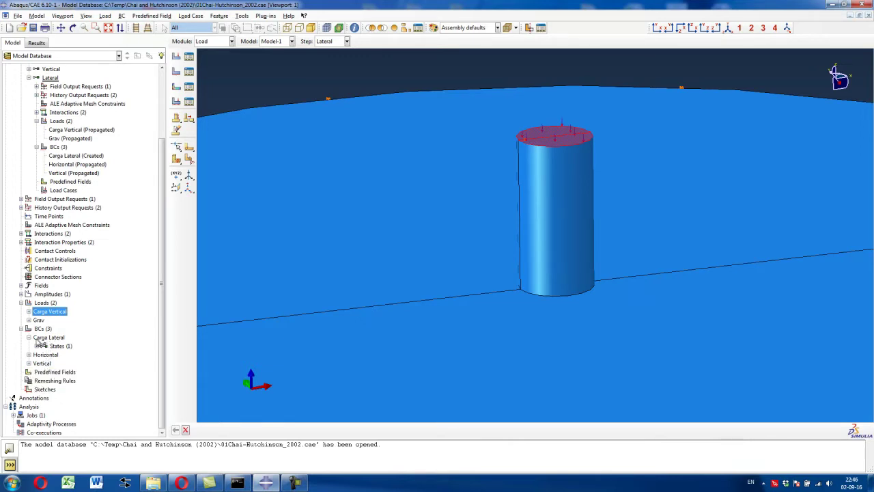
{"action": "left_click", "coordinate": [29, 337]}
{"action": "left_click", "coordinate": [53, 347]}
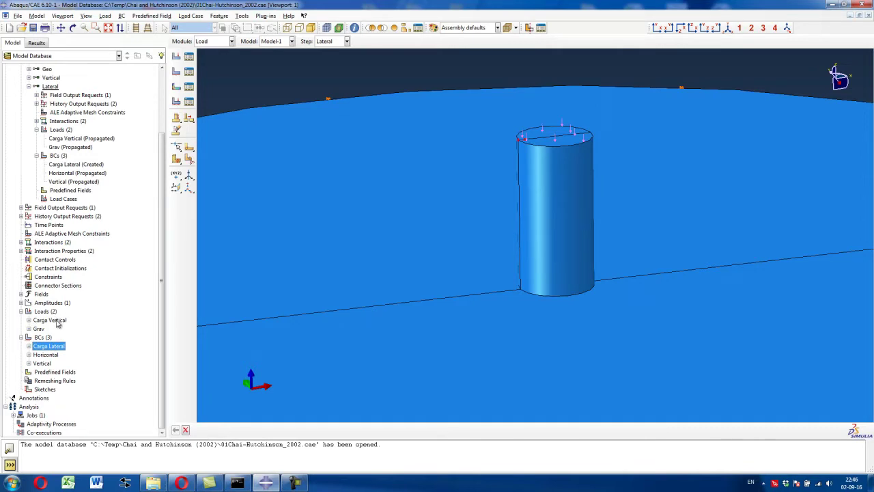
{"action": "left_click", "coordinate": [58, 322], "text": "ctrl"}
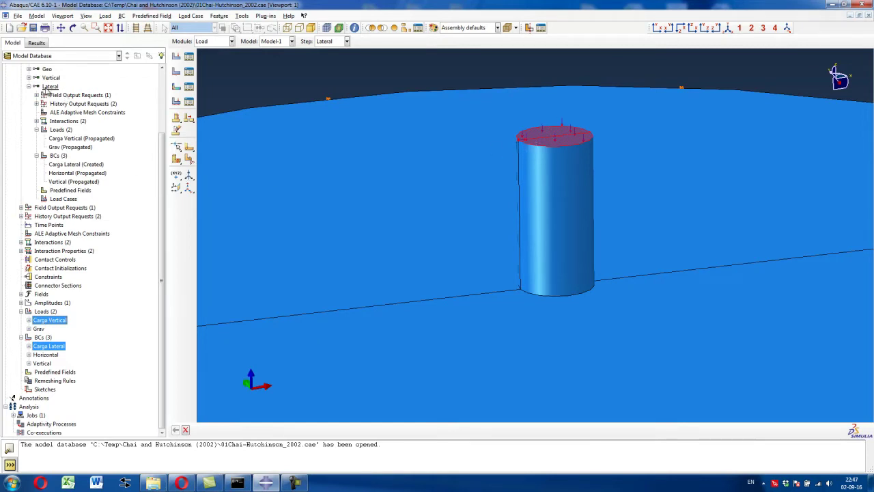
{"action": "scroll", "coordinate": [41, 93], "scroll_direction": "up", "scroll_amount": 3}
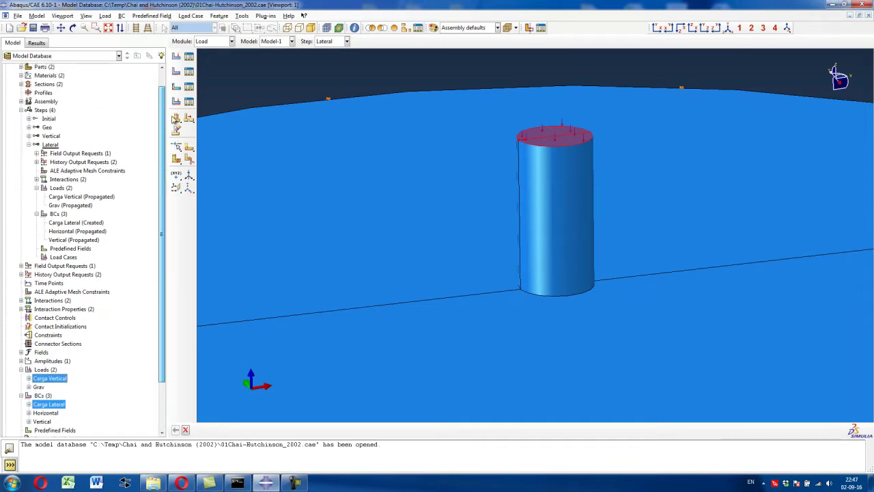
{"action": "left_click", "coordinate": [28, 145]}
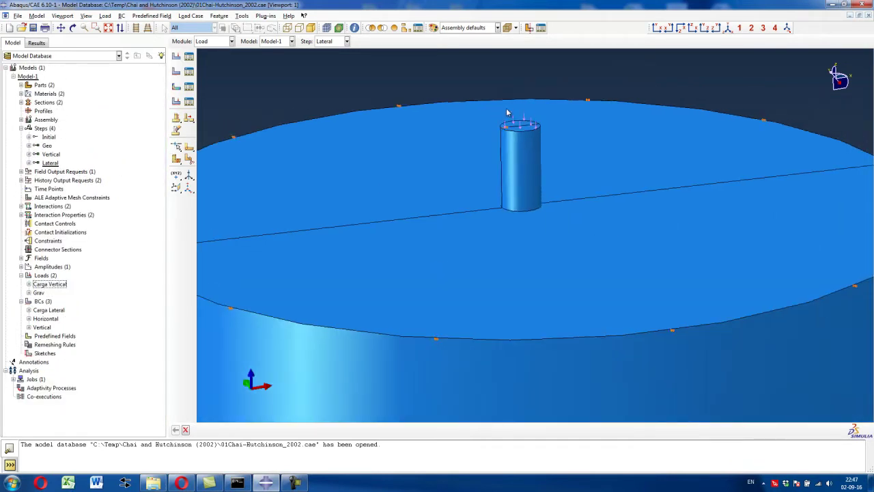
{"action": "left_click", "coordinate": [729, 29]}
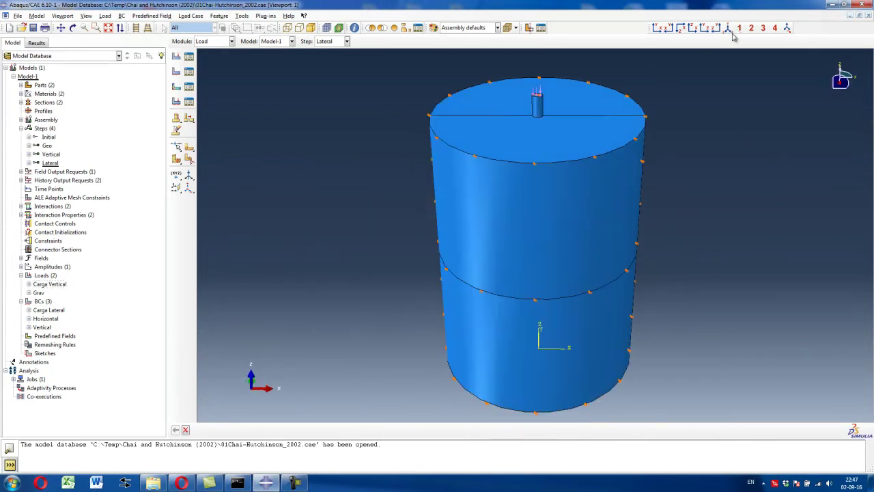
Step: Try to open the results of the 01Chai_Hutchinson_2002 job
{"action": "left_click", "coordinate": [13, 379]}
{"action": "left_click", "coordinate": [102, 393]}
{"action": "right_click", "coordinate": [101, 391]}
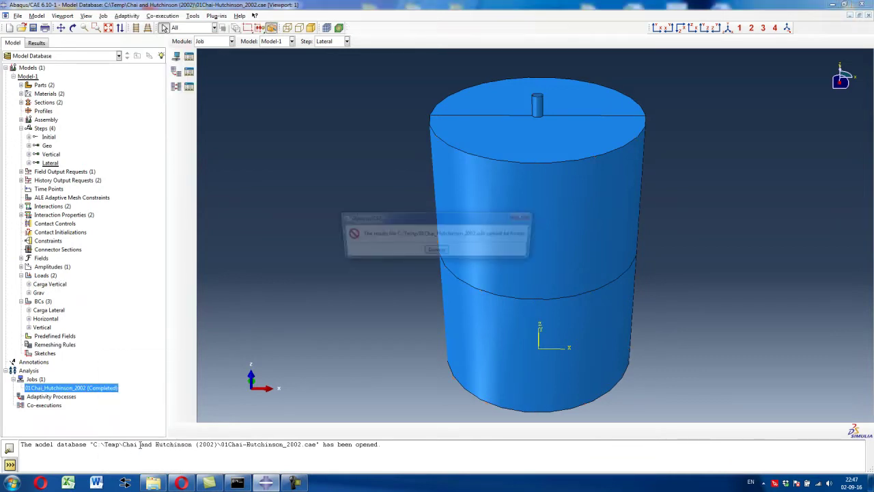
{"action": "left_click", "coordinate": [119, 449]}
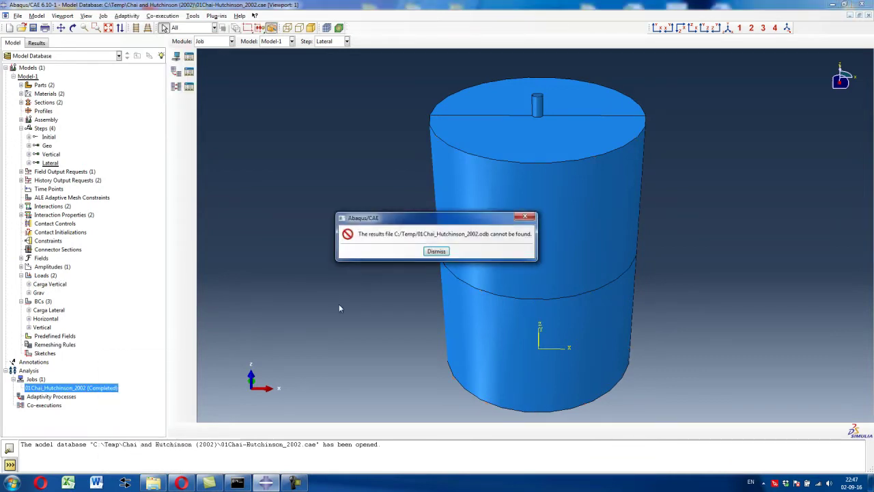
{"action": "left_click", "coordinate": [442, 253]}
Step: Submit the 01Chai_Hutchinson_2002 job for analysis and open its monitor maximized with an enlarged increment table
{"action": "right_click", "coordinate": [93, 397]}
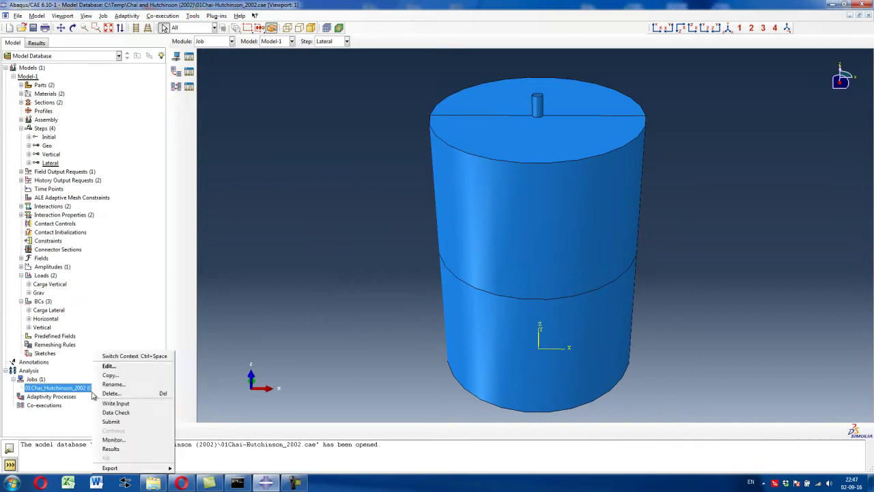
{"action": "left_click", "coordinate": [120, 422]}
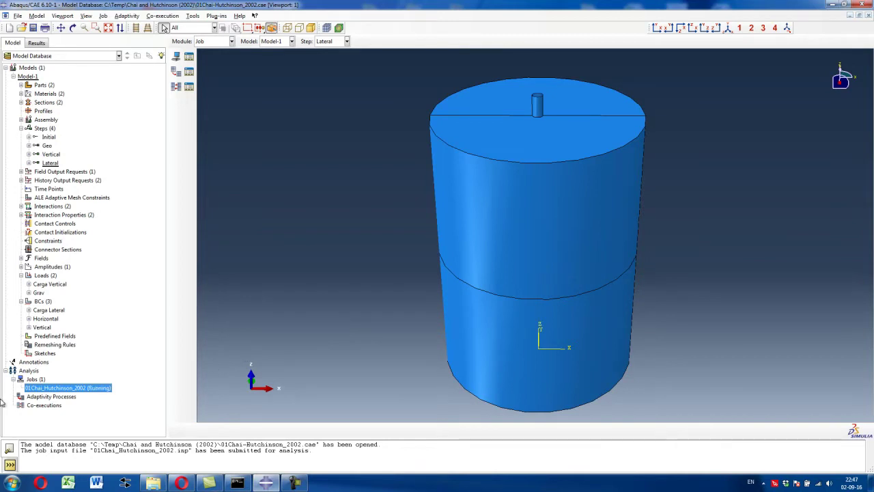
{"action": "right_click", "coordinate": [92, 392]}
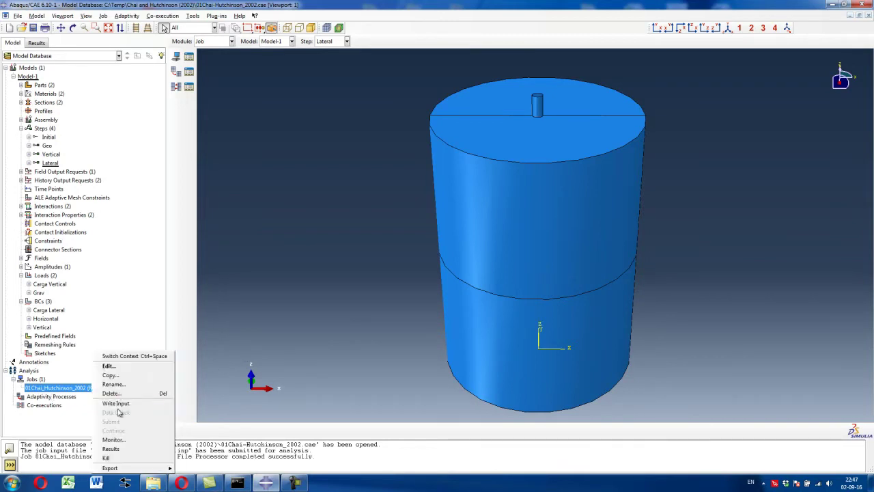
{"action": "left_click", "coordinate": [125, 440]}
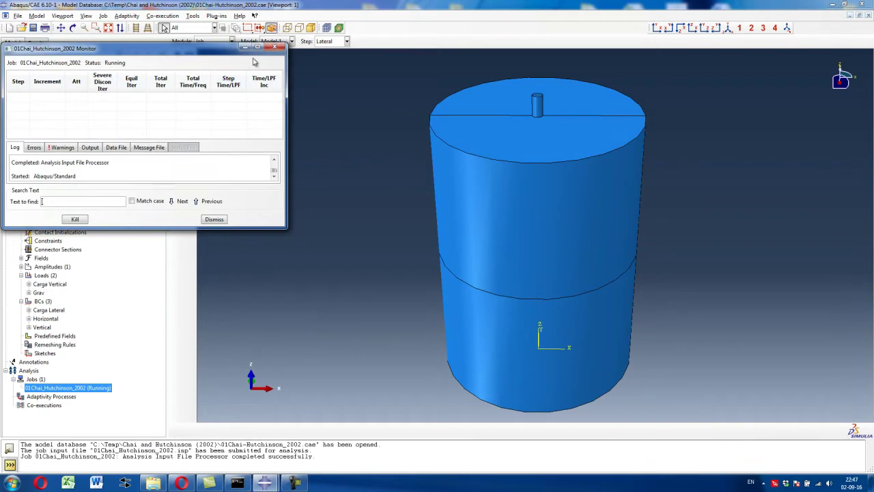
{"action": "left_click", "coordinate": [264, 53]}
{"action": "left_click_drag", "start_coordinate": [332, 94], "coordinate": [328, 283]}
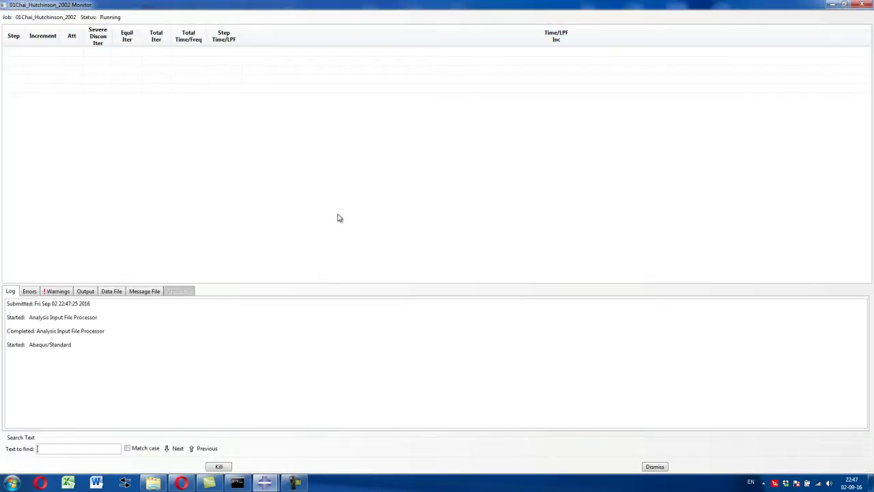
Step: Check the running job's warnings, errors and log, enlarge the increment table to follow all steps, and close the monitor
{"action": "left_click", "coordinate": [56, 292]}
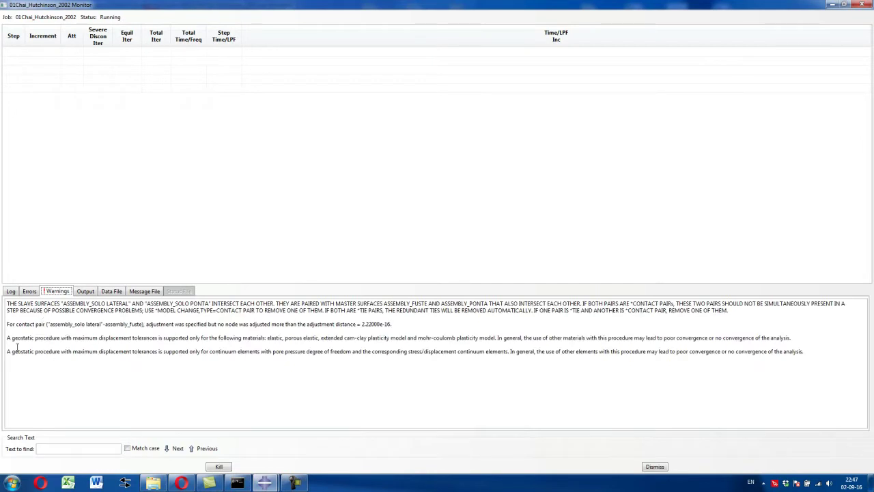
{"action": "left_click", "coordinate": [28, 293]}
{"action": "left_click", "coordinate": [11, 291]}
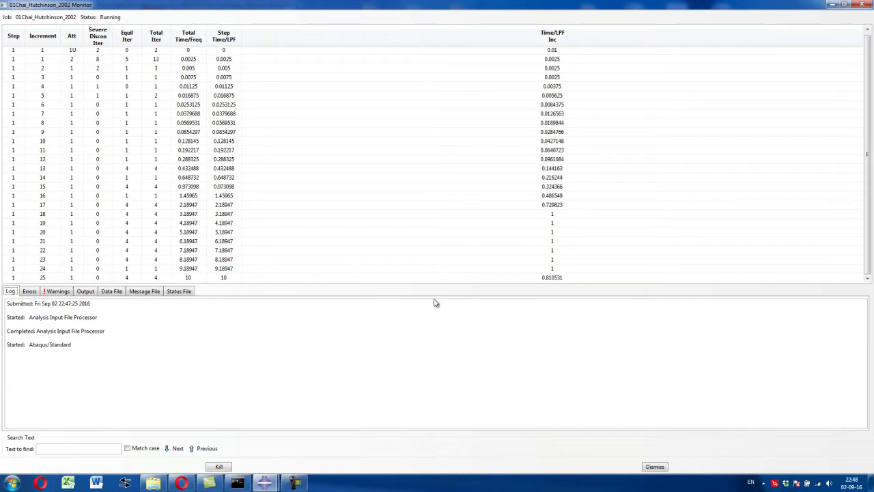
{"action": "left_click_drag", "start_coordinate": [437, 289], "coordinate": [426, 357]}
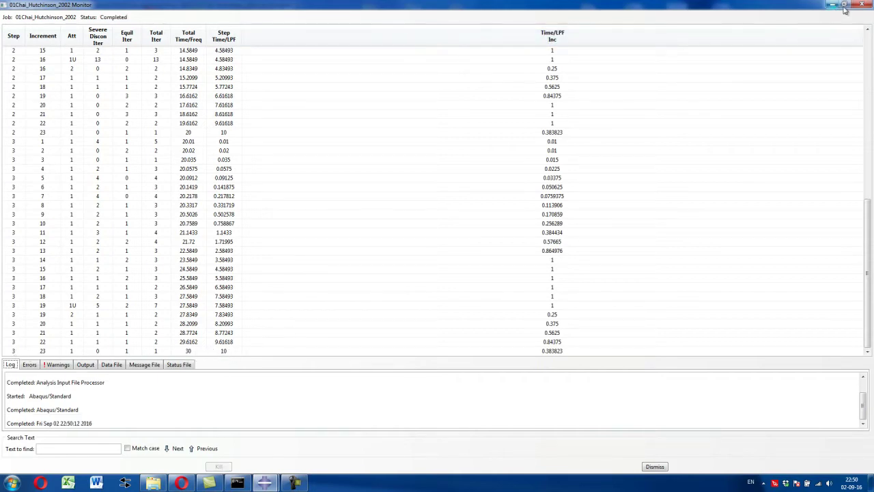
{"action": "left_click", "coordinate": [863, 6]}
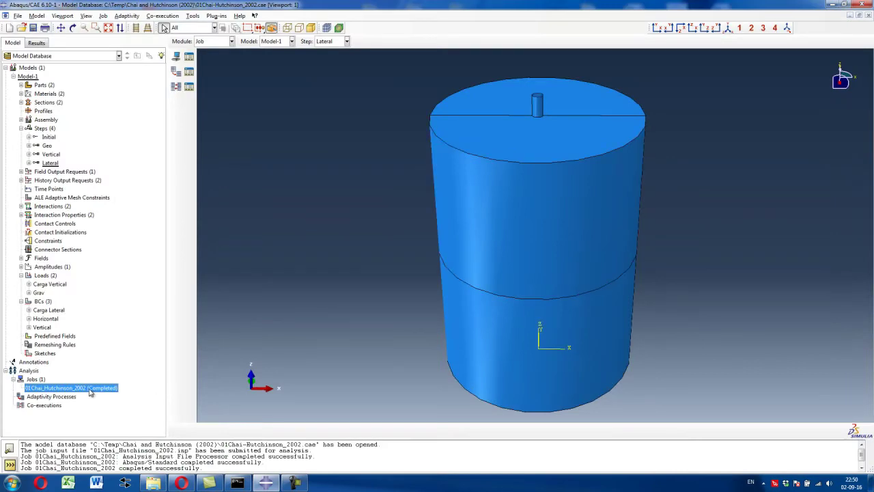
Step: Open the completed 01Chai_Hutchinson_2002 job's results in saved view 1 and plot the Mises stress contours on the deformed shape
{"action": "right_click", "coordinate": [96, 391]}
{"action": "left_click", "coordinate": [108, 449]}
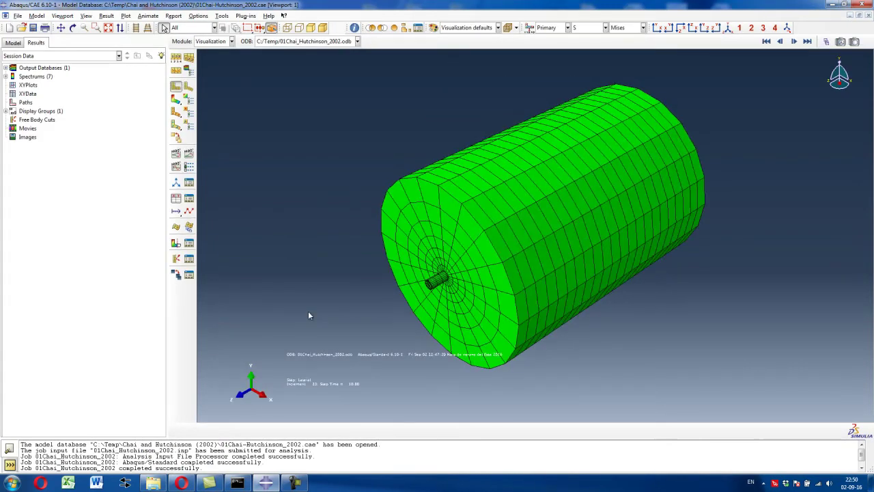
{"action": "left_click_drag", "start_coordinate": [308, 315], "coordinate": [490, 230], "text": "ctrl+alt"}
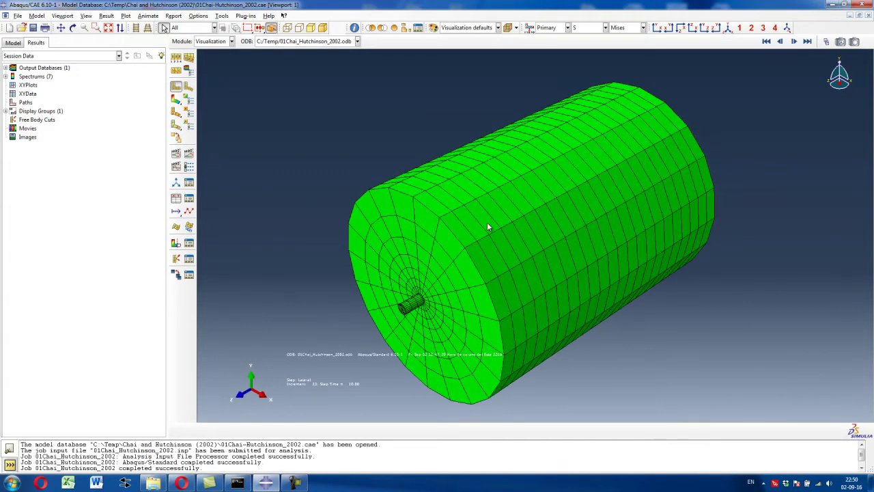
{"action": "left_click", "coordinate": [740, 27]}
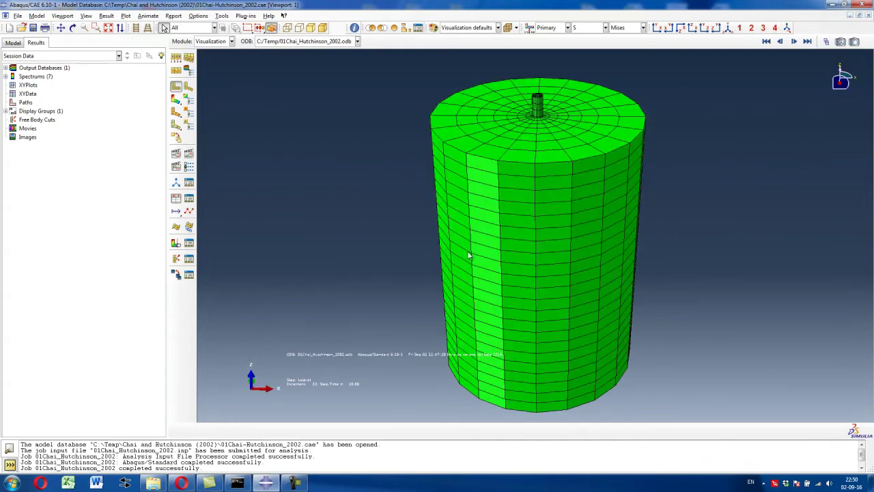
{"action": "scroll", "coordinate": [518, 112], "scroll_direction": "up", "scroll_amount": 5}
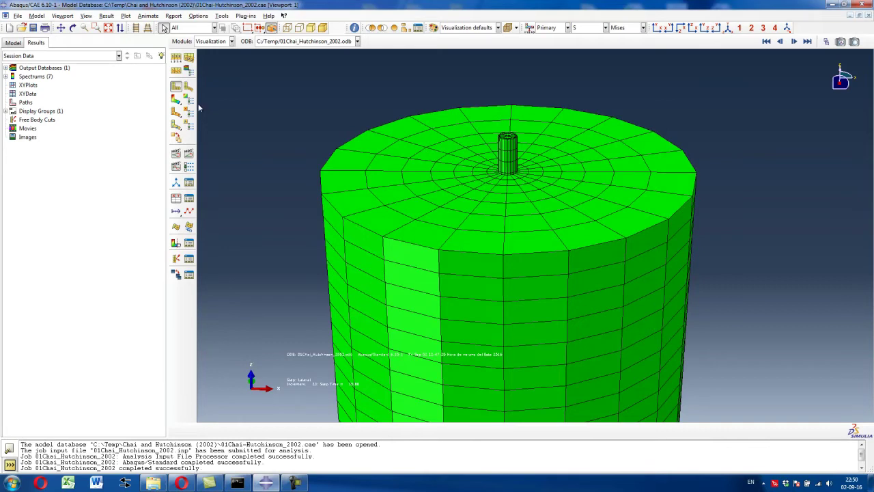
{"action": "left_click", "coordinate": [177, 100]}
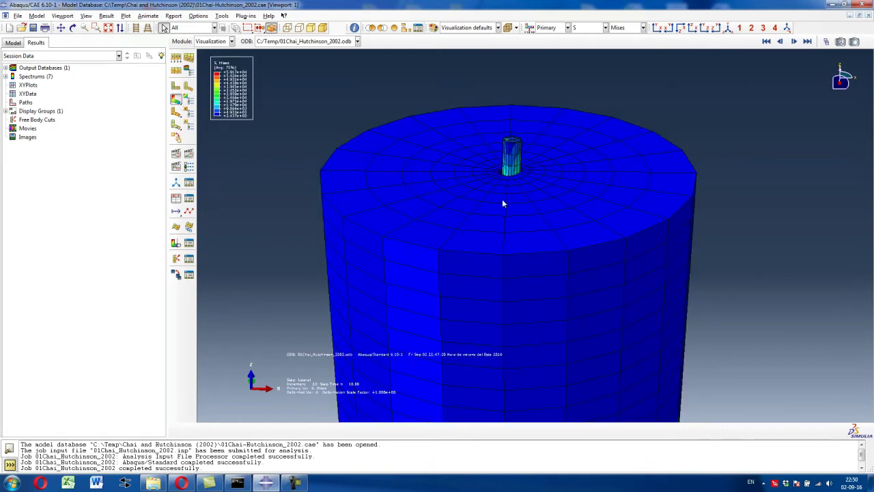
{"action": "scroll", "coordinate": [504, 203], "scroll_direction": "up", "scroll_amount": 4}
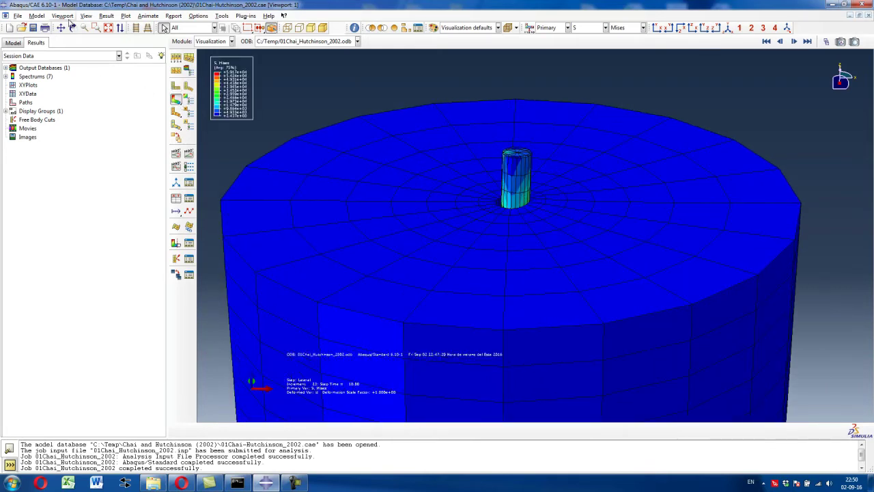
Step: Set the contour legend's font size to 12 points in the viewport annotation options
{"action": "left_click", "coordinate": [64, 17]}
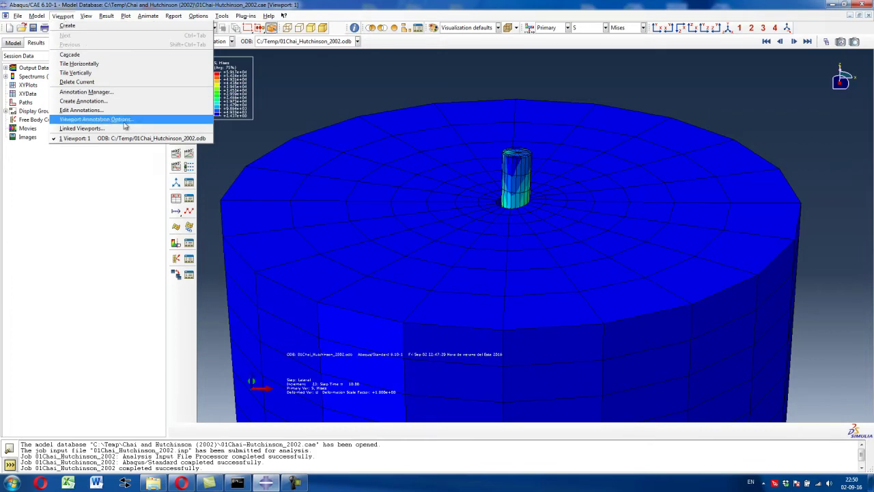
{"action": "left_click", "coordinate": [106, 119]}
{"action": "left_click_drag", "start_coordinate": [252, 90], "coordinate": [120, 111]}
{"action": "left_click", "coordinate": [94, 126]}
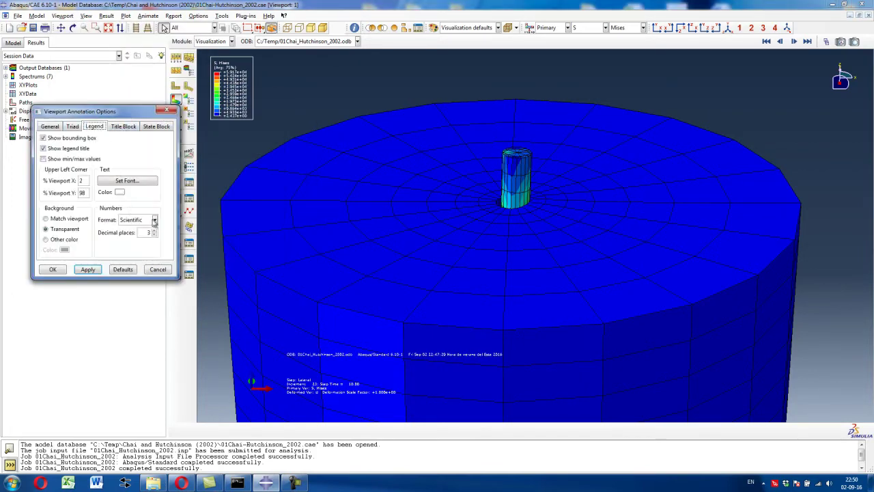
{"action": "left_click", "coordinate": [140, 182]}
{"action": "left_click", "coordinate": [404, 197]}
{"action": "left_click", "coordinate": [396, 230]}
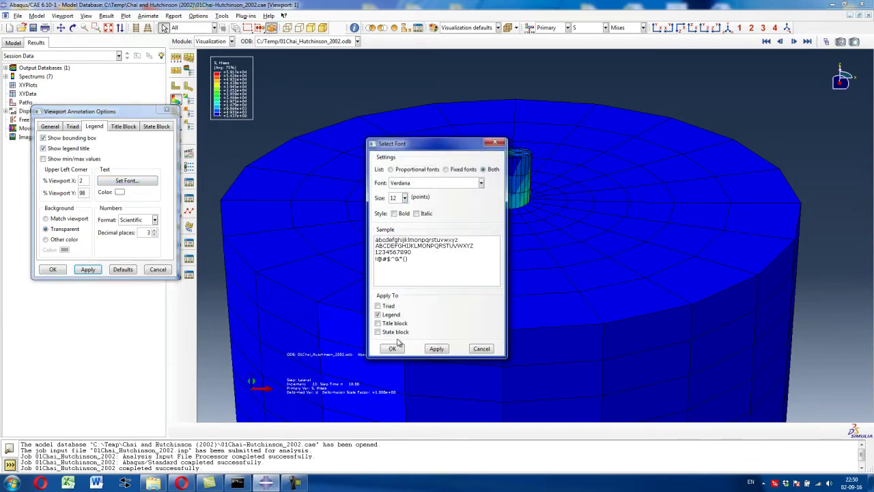
{"action": "left_click", "coordinate": [430, 350]}
{"action": "left_click", "coordinate": [394, 349]}
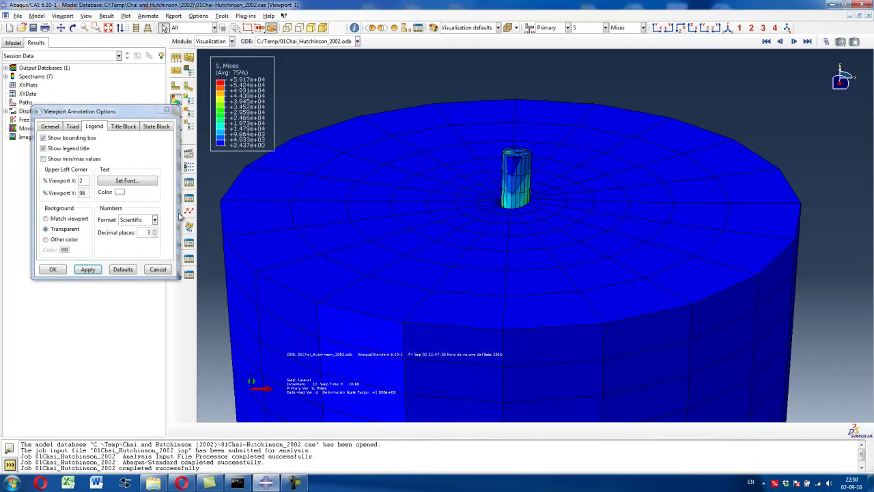
Step: Set the title block's font size to 12 points
{"action": "left_click", "coordinate": [129, 128]}
{"action": "left_click", "coordinate": [111, 160]}
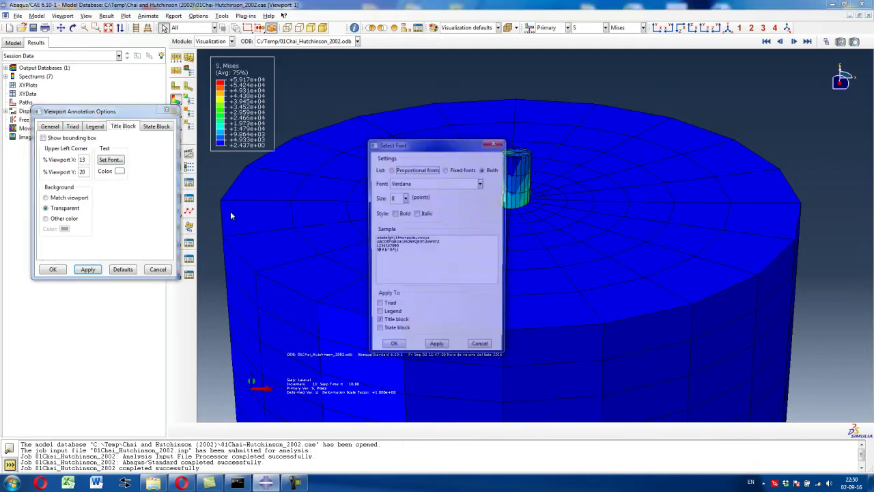
{"action": "left_click", "coordinate": [404, 197]}
{"action": "left_click", "coordinate": [399, 232]}
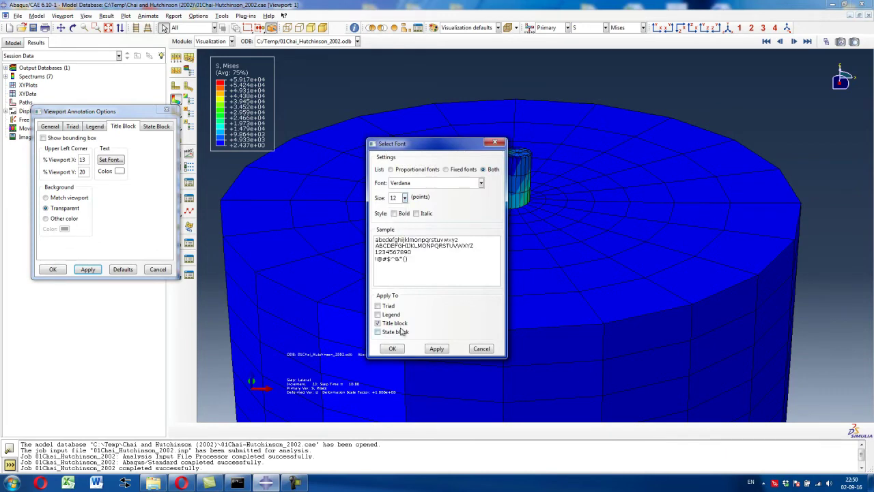
{"action": "left_click", "coordinate": [394, 349]}
Step: Set the state block's font size to 12 points and close the annotation options
{"action": "left_click", "coordinate": [157, 127]}
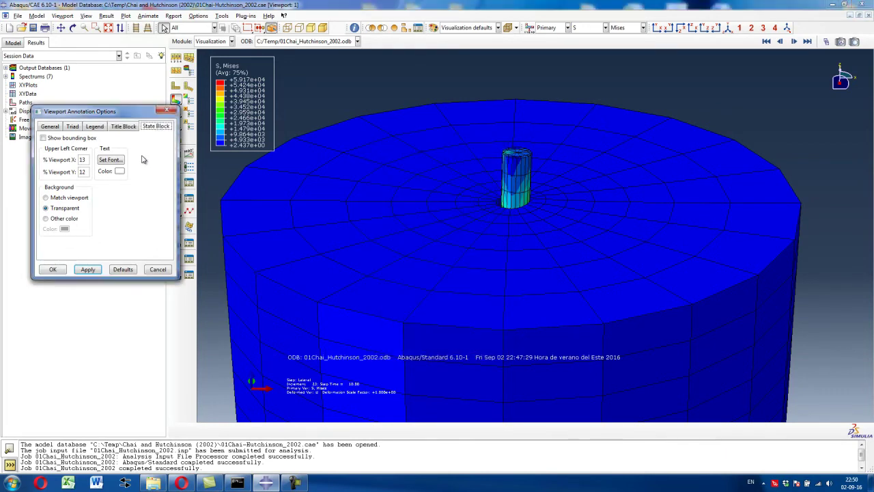
{"action": "left_click", "coordinate": [110, 159]}
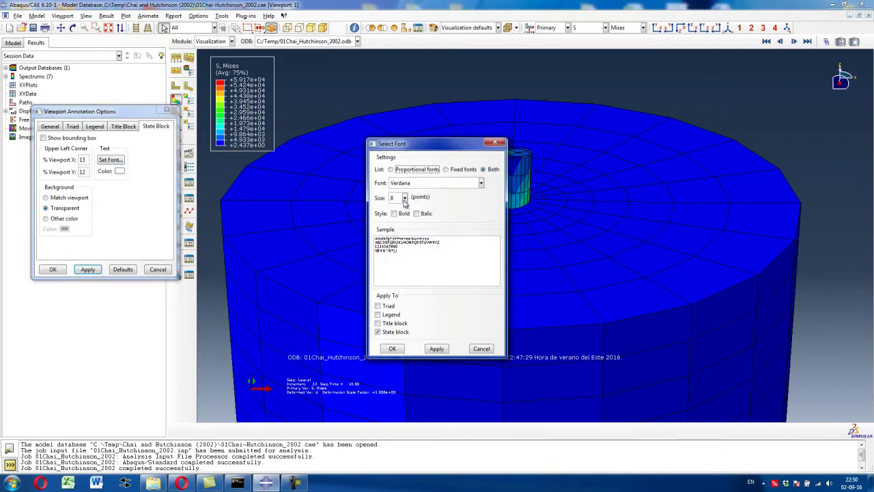
{"action": "left_click", "coordinate": [404, 198]}
{"action": "left_click", "coordinate": [394, 226]}
{"action": "left_click", "coordinate": [393, 348]}
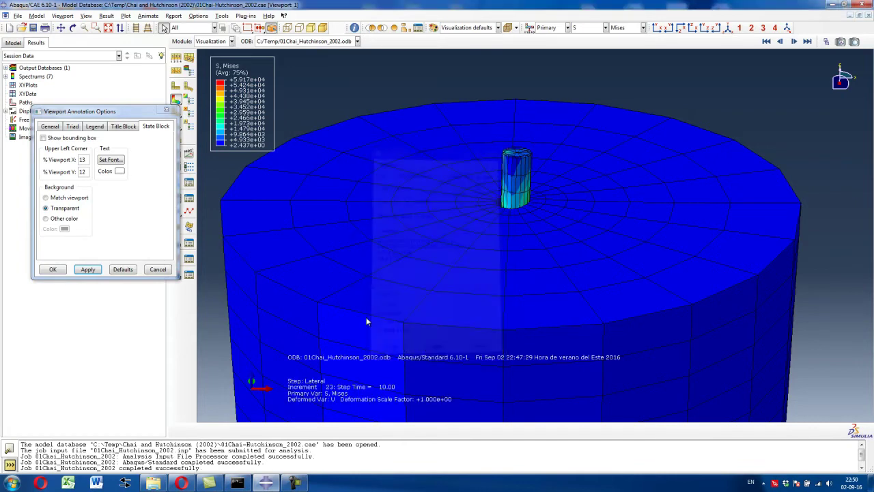
{"action": "left_click", "coordinate": [168, 111]}
Step: Cut the model view with the Y-Plane at position 0.08, showing the on-cut and above-cut portions and hiding the below-cut portion
{"action": "mouse_move", "coordinate": [478, 157]}
{"action": "left_mouse_down", "text": "ctrl+alt"}
{"action": "mouse_move", "coordinate": [658, 132]}
{"action": "mouse_move", "coordinate": [523, 169]}
{"action": "left_mouse_up", "text": "ctrl+alt"}
{"action": "left_click_drag", "start_coordinate": [371, 180], "coordinate": [526, 180], "text": "ctrl+alt"}
{"action": "left_click", "coordinate": [189, 244]}
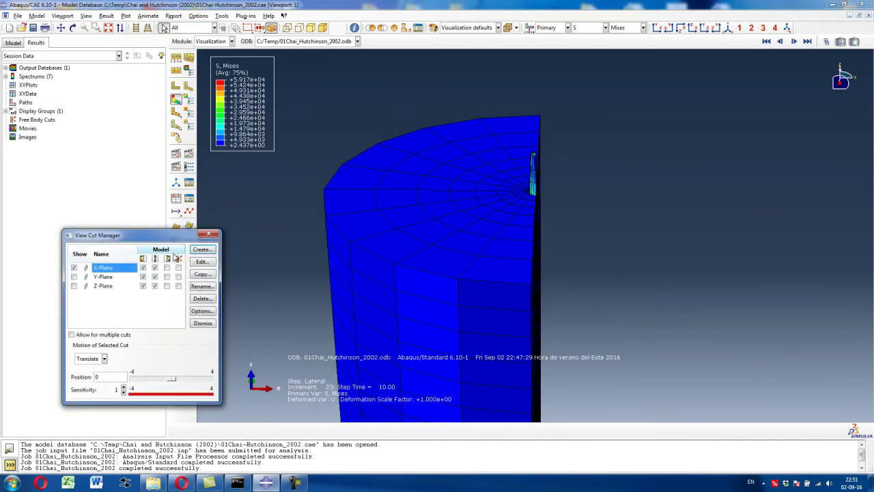
{"action": "left_click", "coordinate": [72, 260]}
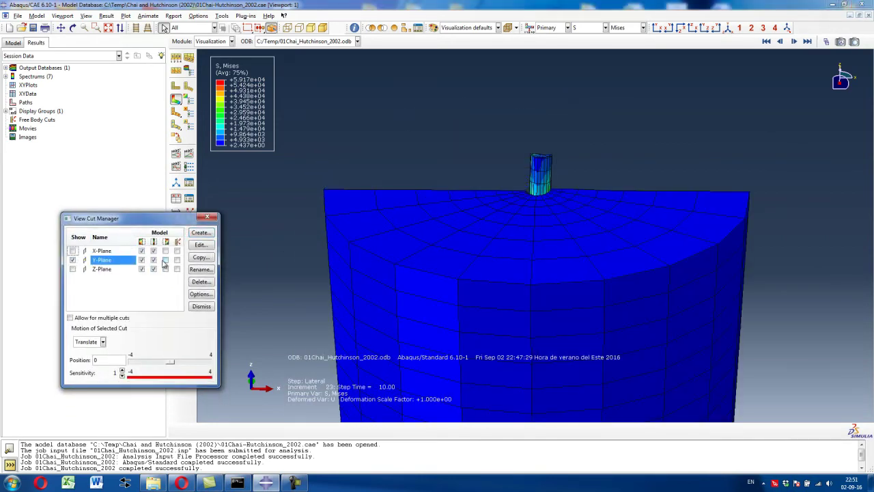
{"action": "left_click", "coordinate": [165, 260]}
{"action": "left_click", "coordinate": [142, 261]}
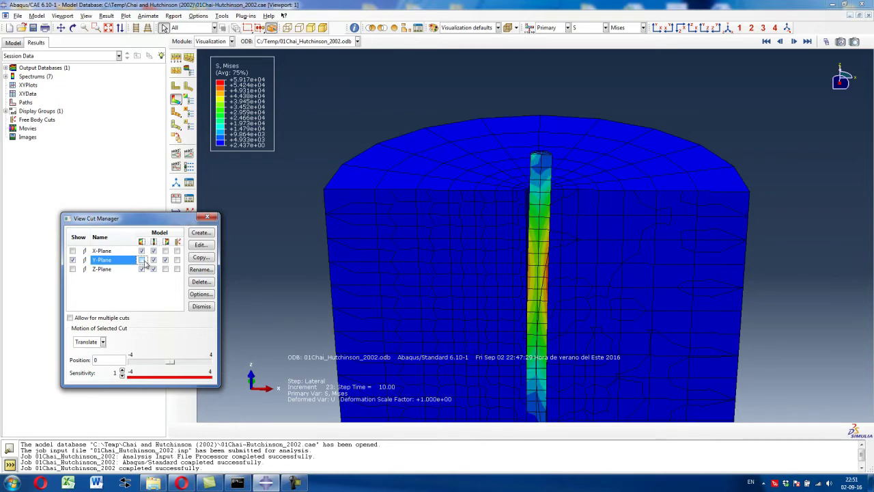
{"action": "left_click_drag", "start_coordinate": [171, 363], "coordinate": [173, 364]}
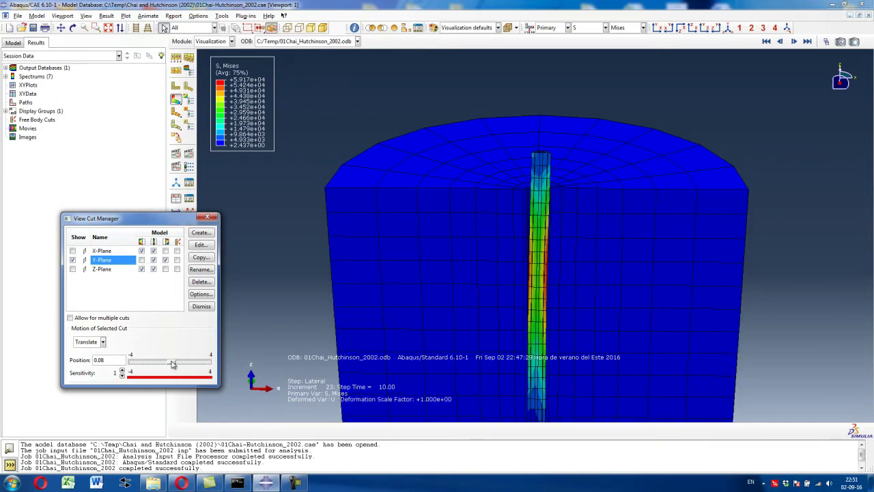
{"action": "left_click_drag", "start_coordinate": [175, 220], "coordinate": [166, 194]}
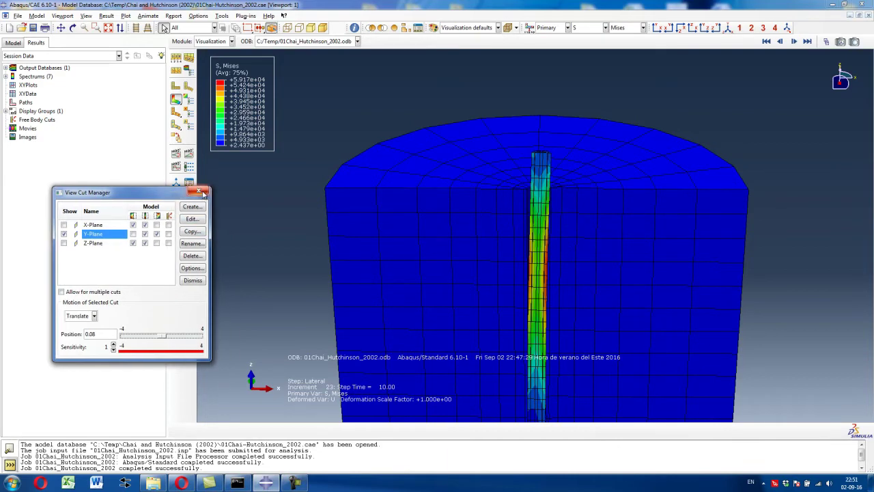
{"action": "left_click", "coordinate": [199, 192]}
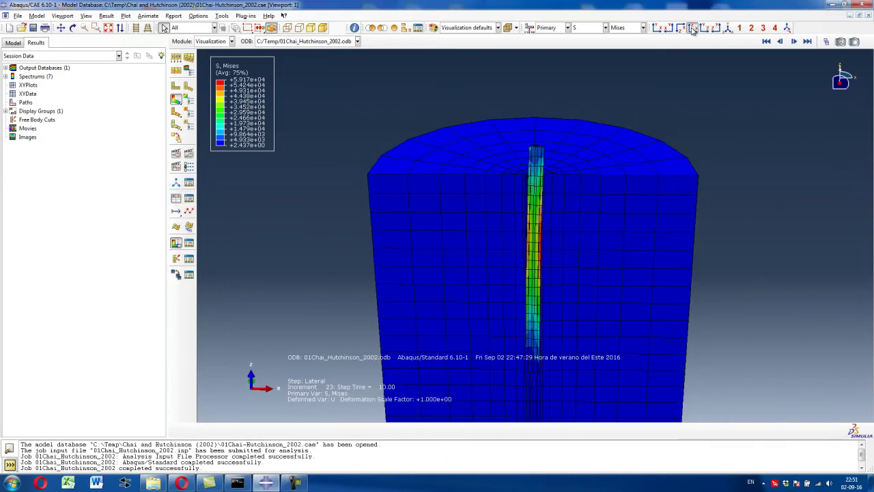
Step: Examine the Mises stresses along the deformed pile in a face-on X-Z view of the cut section
{"action": "left_click", "coordinate": [692, 28]}
{"action": "scroll", "coordinate": [559, 103], "scroll_direction": "up", "scroll_amount": 5}
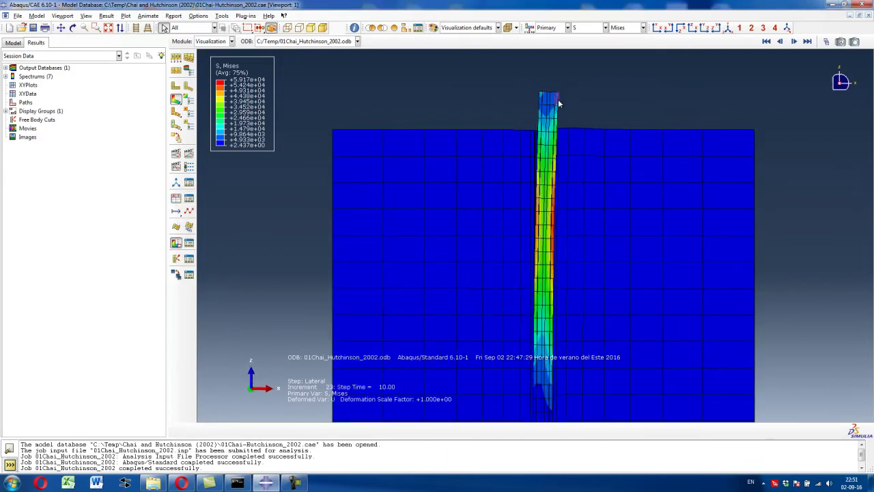
{"action": "scroll", "coordinate": [559, 102], "scroll_direction": "down", "scroll_amount": 1}
{"action": "scroll", "coordinate": [559, 106], "scroll_direction": "down", "scroll_amount": 1}
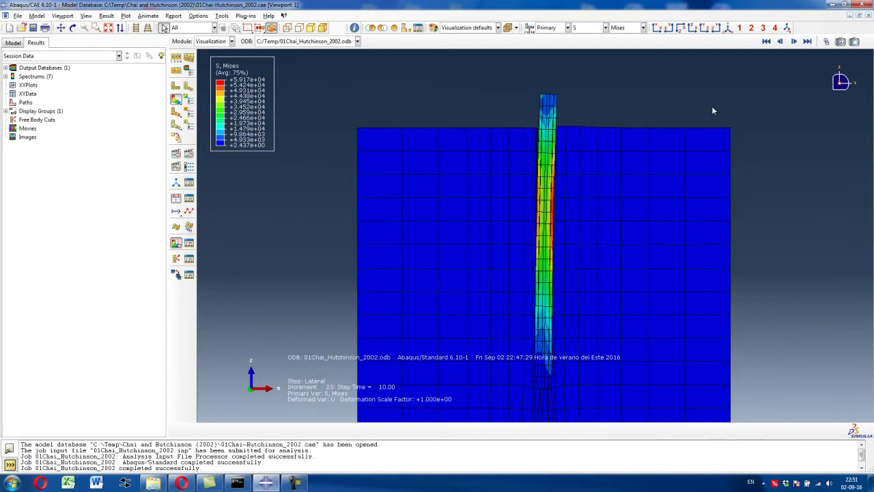
Step: Display the section's Mises stresses at the start of the Lateral step and at the start of the Vertical step
{"action": "left_click", "coordinate": [766, 41]}
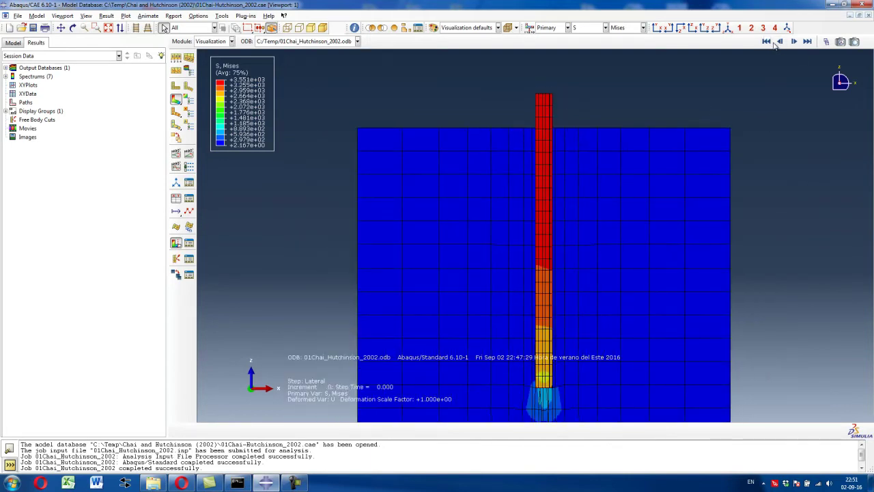
{"action": "left_click", "coordinate": [780, 42]}
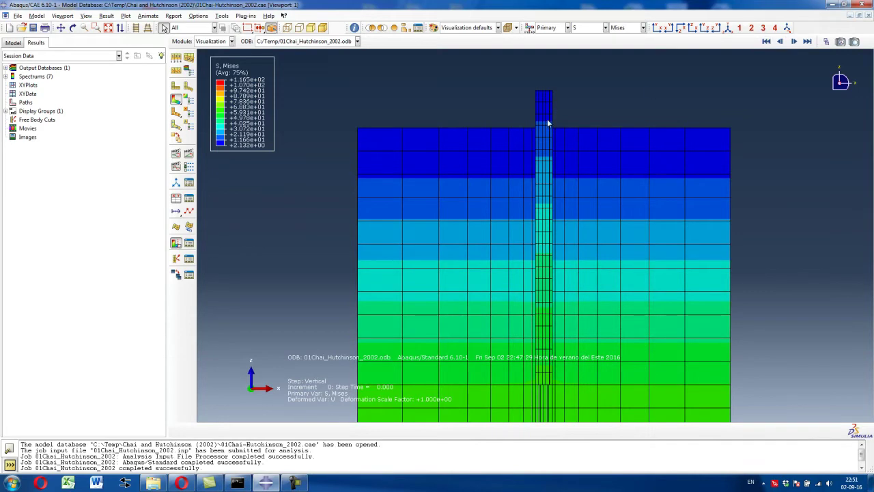
{"action": "scroll", "coordinate": [547, 119], "scroll_direction": "down", "scroll_amount": 2}
{"action": "scroll", "coordinate": [525, 138], "scroll_direction": "down", "scroll_amount": 1}
{"action": "scroll", "coordinate": [526, 138], "scroll_direction": "up", "scroll_amount": 1}
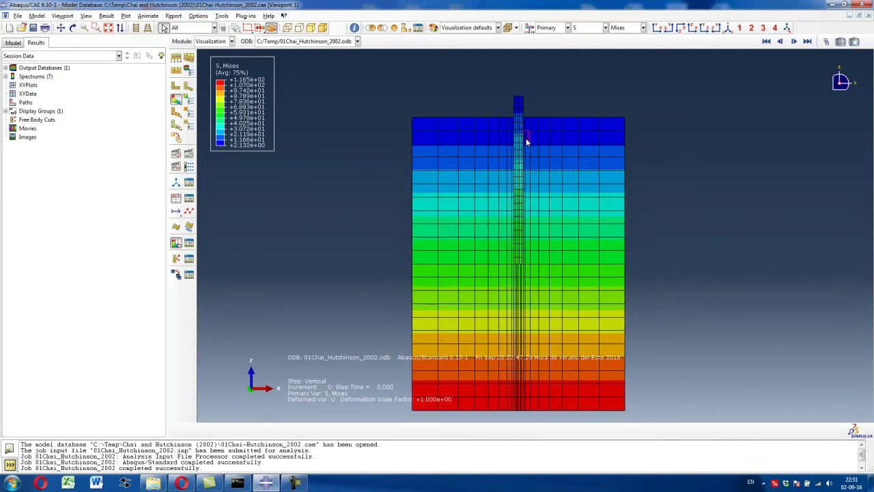
{"action": "scroll", "coordinate": [537, 154], "scroll_direction": "down", "scroll_amount": 1}
{"action": "scroll", "coordinate": [497, 191], "scroll_direction": "up", "scroll_amount": 2}
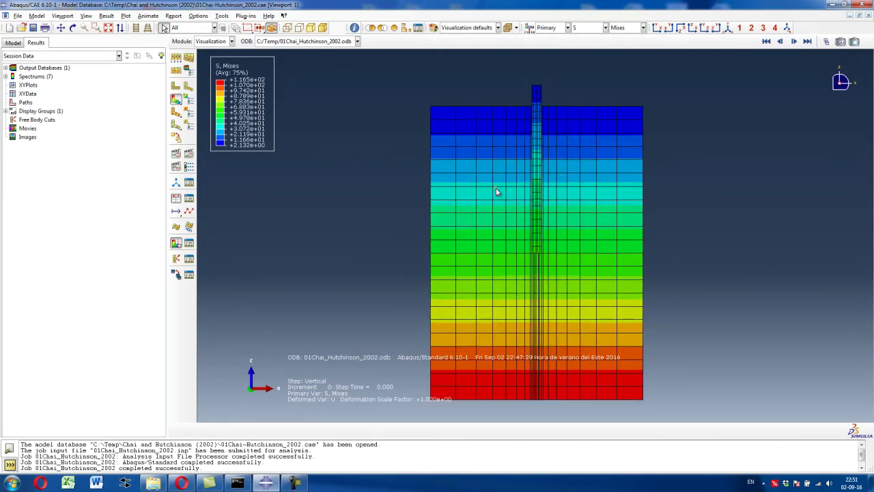
Step: Compare the Mises stress contours between the first and last frames of the Geo step
{"action": "left_click", "coordinate": [765, 41]}
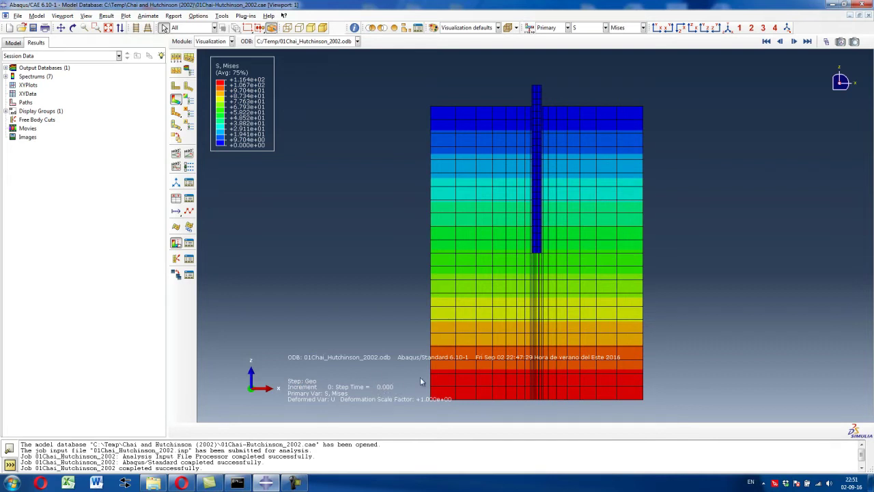
{"action": "left_click", "coordinate": [808, 41]}
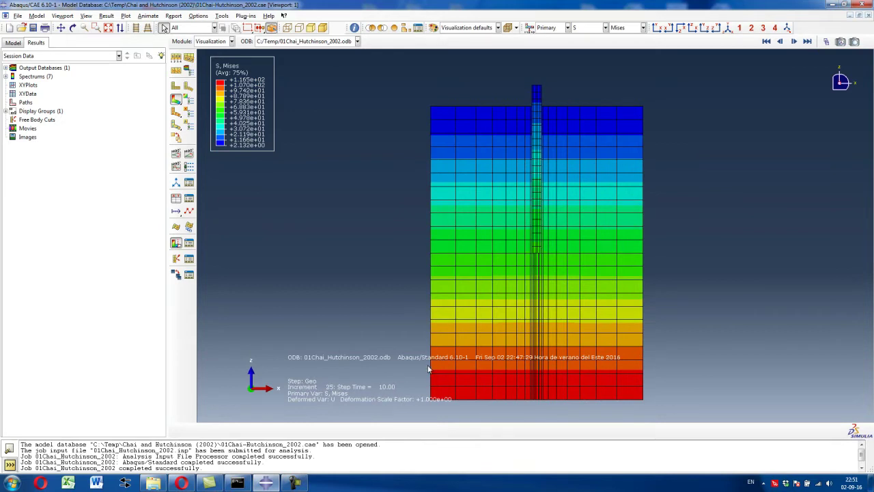
{"action": "left_click", "coordinate": [766, 41]}
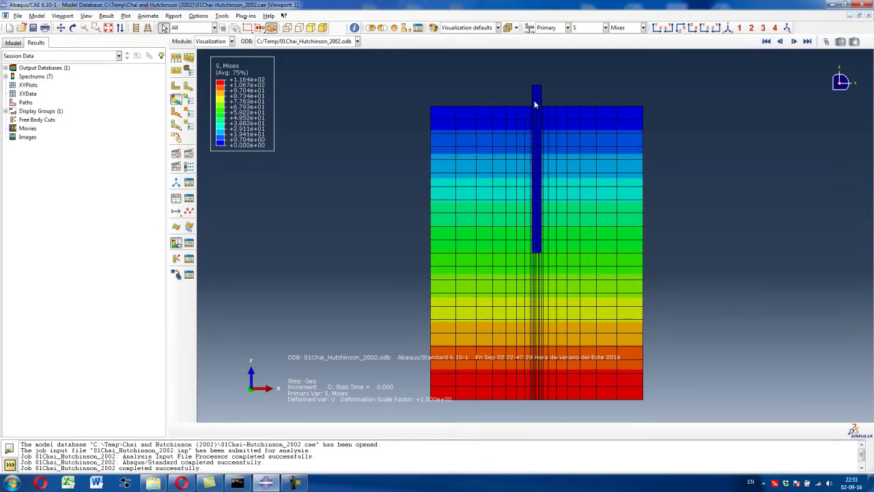
{"action": "left_click", "coordinate": [808, 41]}
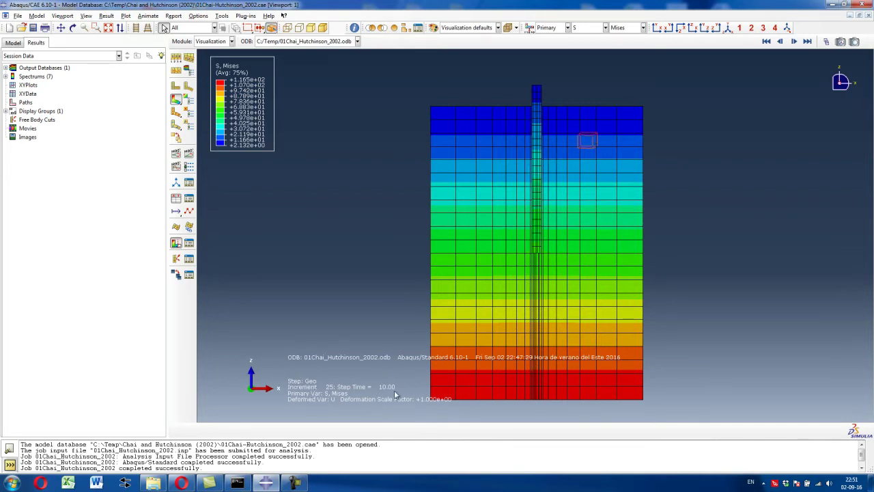
Step: Display the section's Mises stresses at the start and end of the Vertical step and at the end of the Lateral step
{"action": "left_click", "coordinate": [794, 41]}
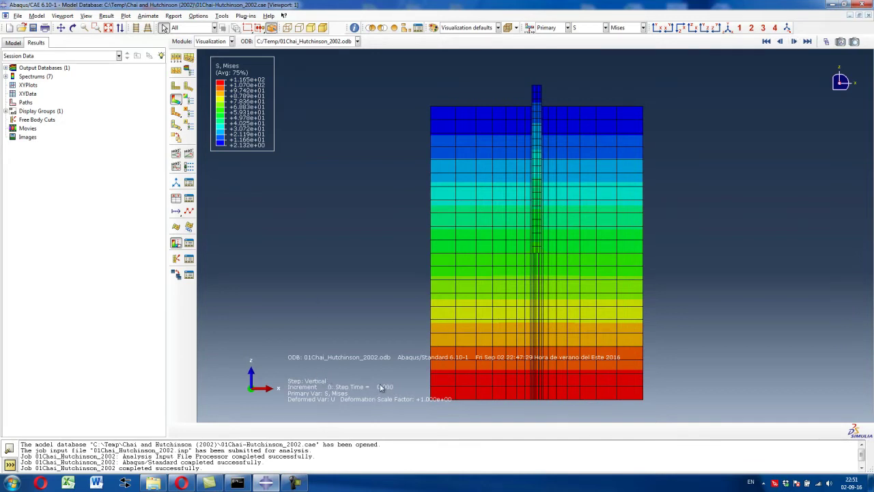
{"action": "left_click", "coordinate": [807, 41]}
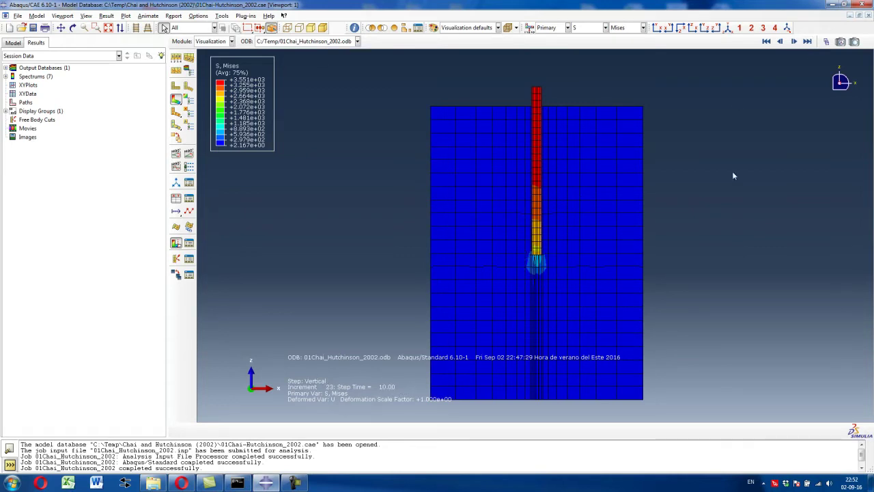
{"action": "left_click", "coordinate": [795, 42]}
{"action": "left_click", "coordinate": [807, 42]}
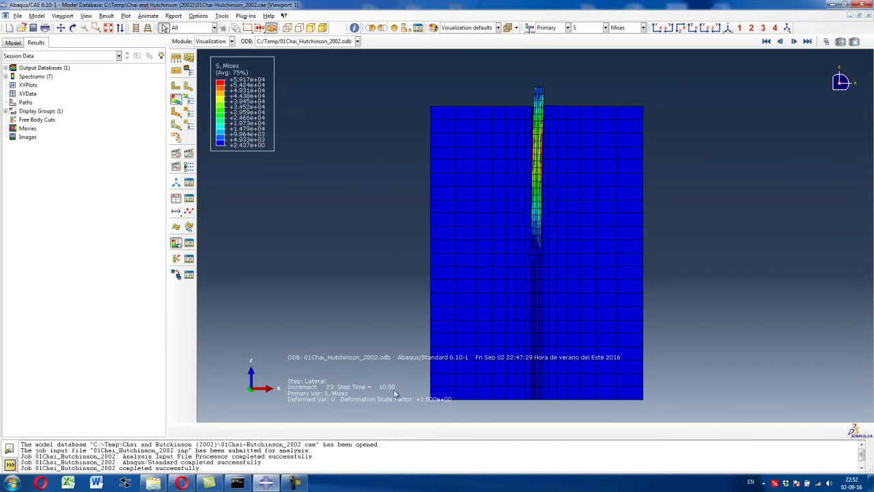
Step: Create a display group containing only the ESTACA part instance and save it as Estaca
{"action": "left_click", "coordinate": [6, 111]}
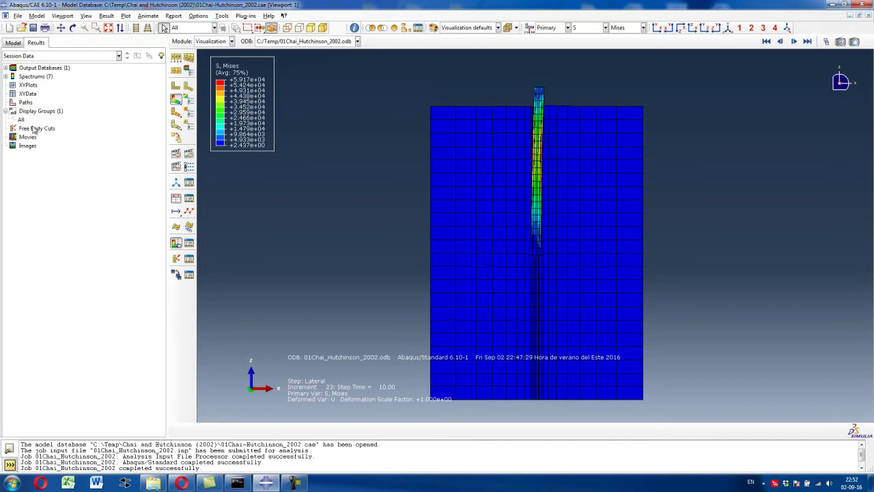
{"action": "double_click", "coordinate": [39, 112]}
{"action": "left_click", "coordinate": [216, 156]}
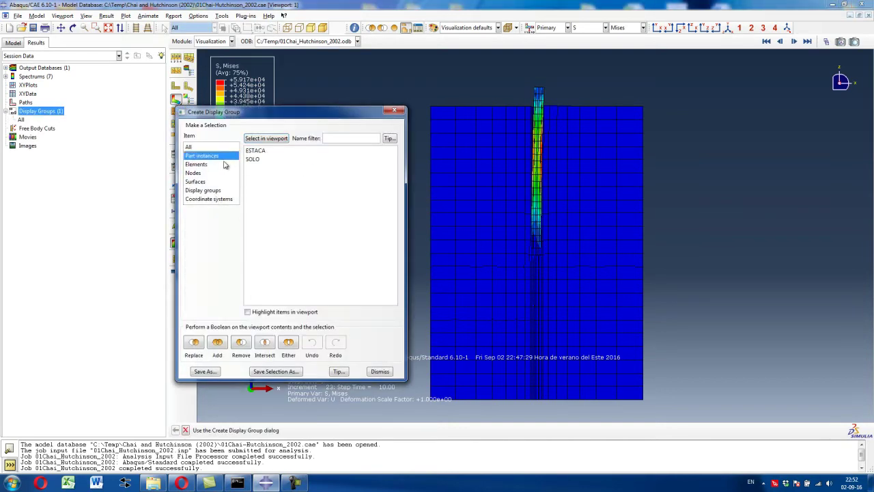
{"action": "left_click", "coordinate": [261, 155]}
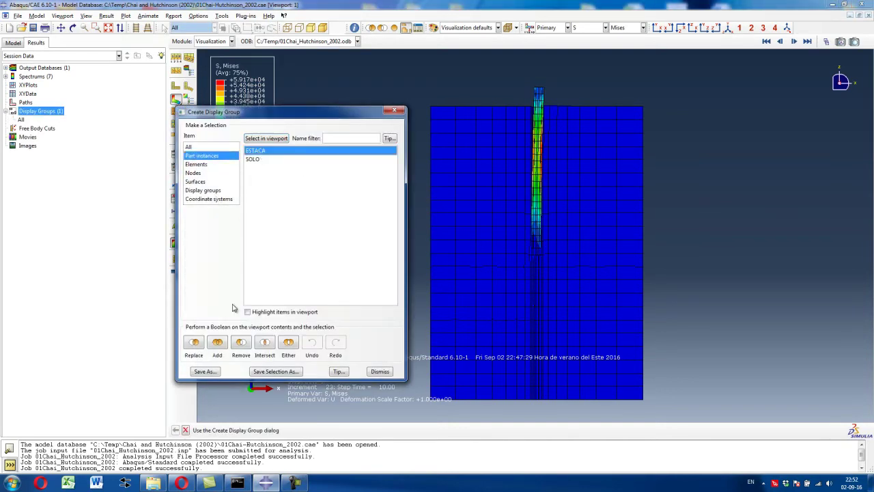
{"action": "left_click", "coordinate": [197, 344]}
{"action": "left_click", "coordinate": [204, 371]}
{"action": "type", "text": "Estaca"}
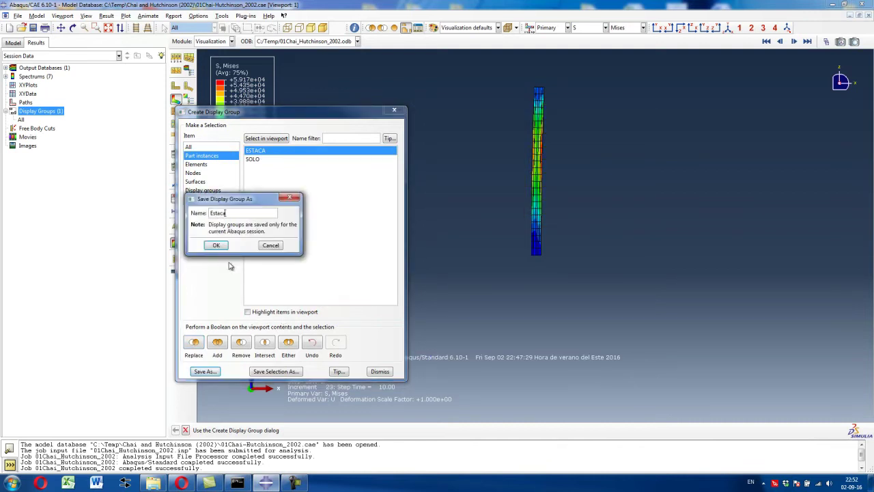
{"action": "left_click", "coordinate": [215, 245]}
Step: Create a display group containing only the SOLO part instance and save it as Solo
{"action": "left_click", "coordinate": [253, 159]}
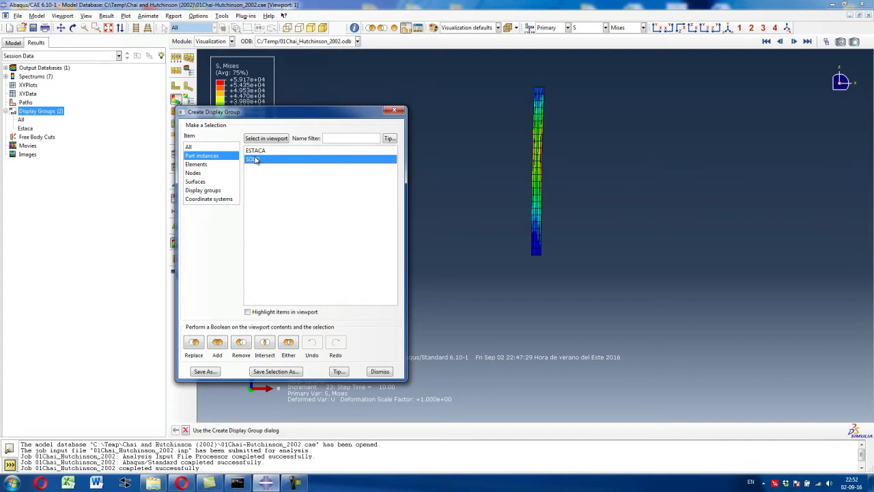
{"action": "left_click", "coordinate": [198, 343]}
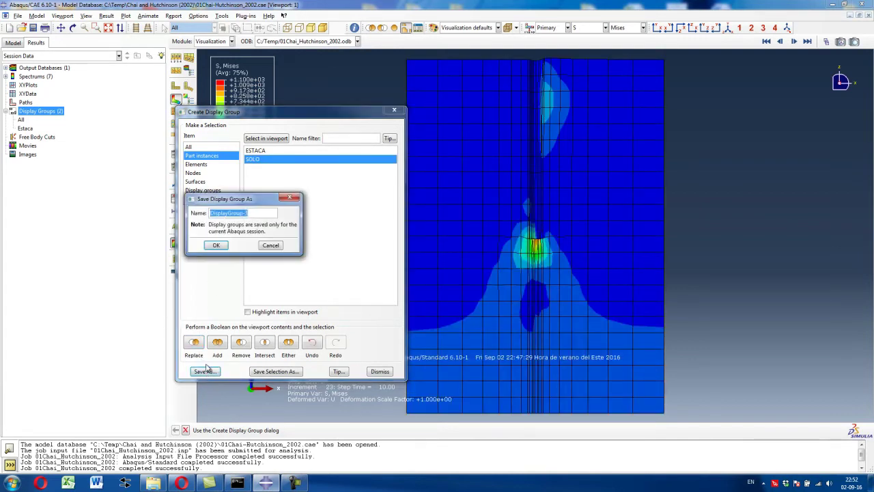
{"action": "type", "text": "Solo"}
{"action": "left_click", "coordinate": [216, 245]}
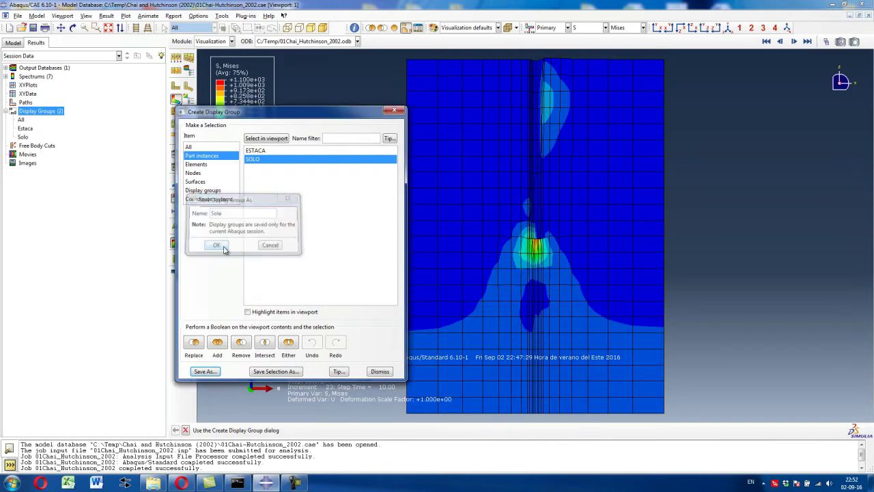
{"action": "left_click", "coordinate": [380, 370]}
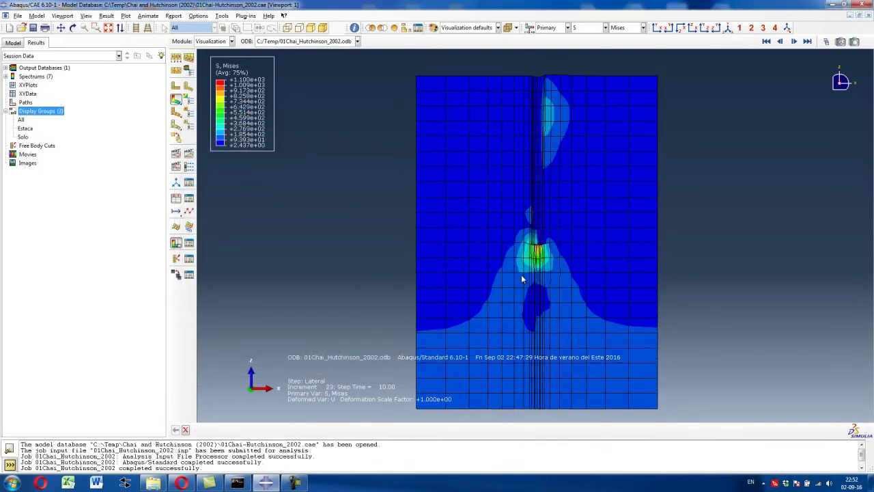
Step: Compare the soil section's Mises stresses through the Geo, Vertical and Lateral steps, finishing at the last Lateral frame
{"action": "left_click", "coordinate": [780, 41]}
{"action": "left_click", "coordinate": [767, 41]}
{"action": "left_click", "coordinate": [767, 42]}
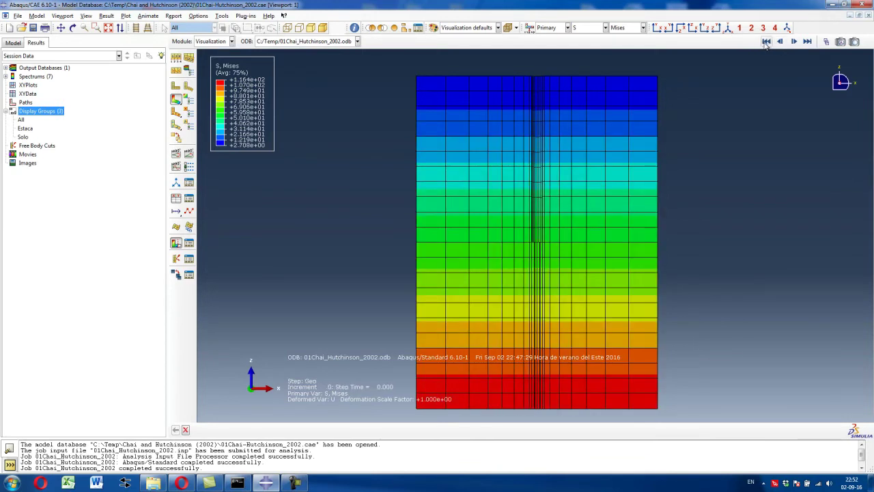
{"action": "left_click", "coordinate": [808, 41]}
{"action": "left_click", "coordinate": [808, 41]}
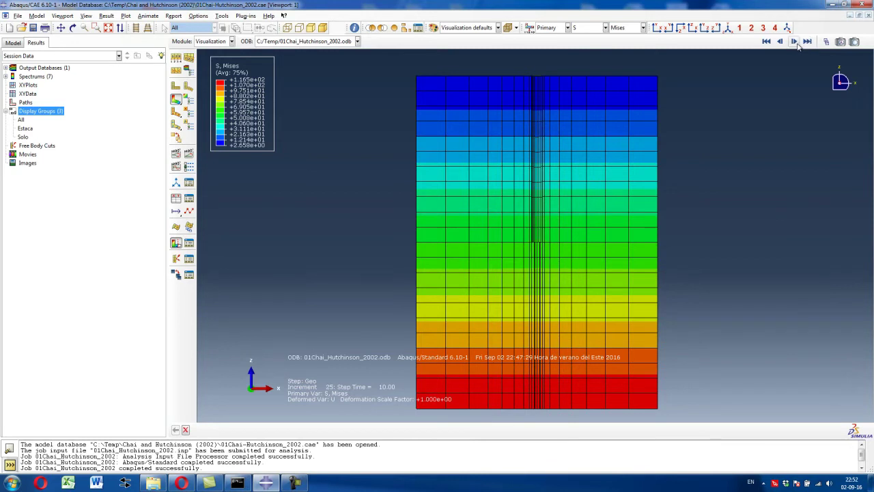
{"action": "left_click", "coordinate": [807, 41]}
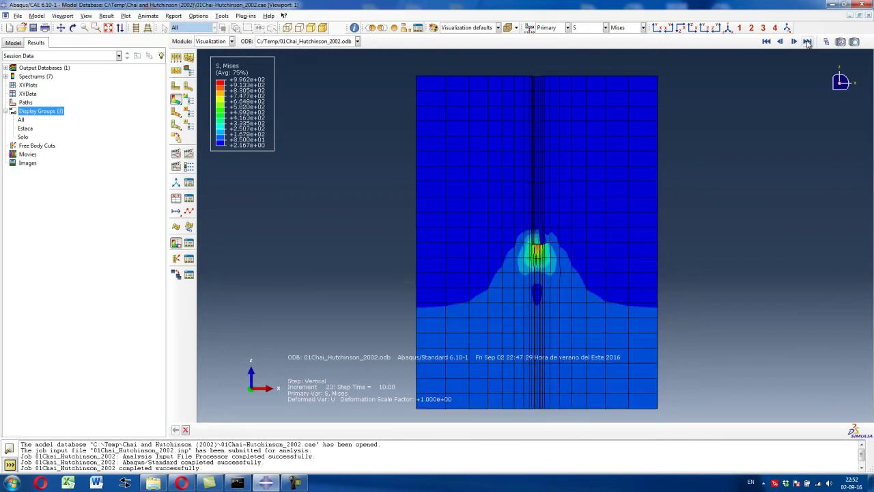
{"action": "left_click", "coordinate": [808, 41]}
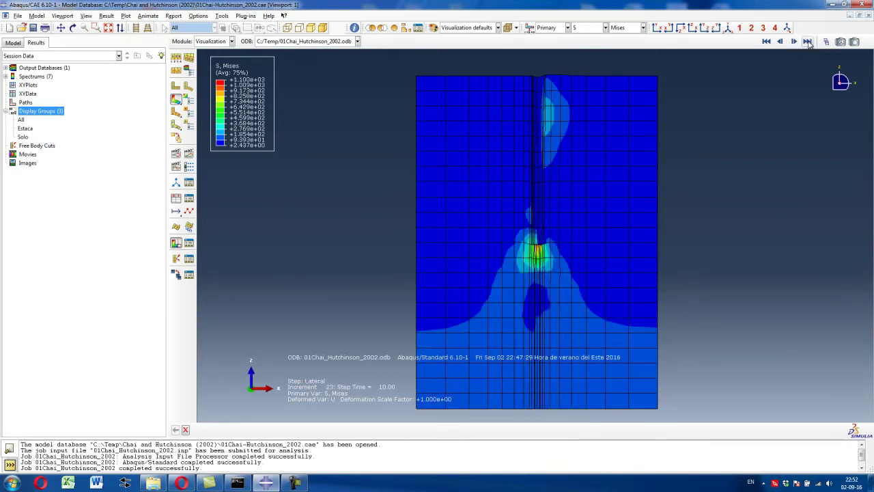
Step: Inspect the soil around the pile hole, and display all parts uncut to examine the pile head close up
{"action": "left_click_drag", "start_coordinate": [689, 222], "coordinate": [673, 103], "text": "ctrl+alt"}
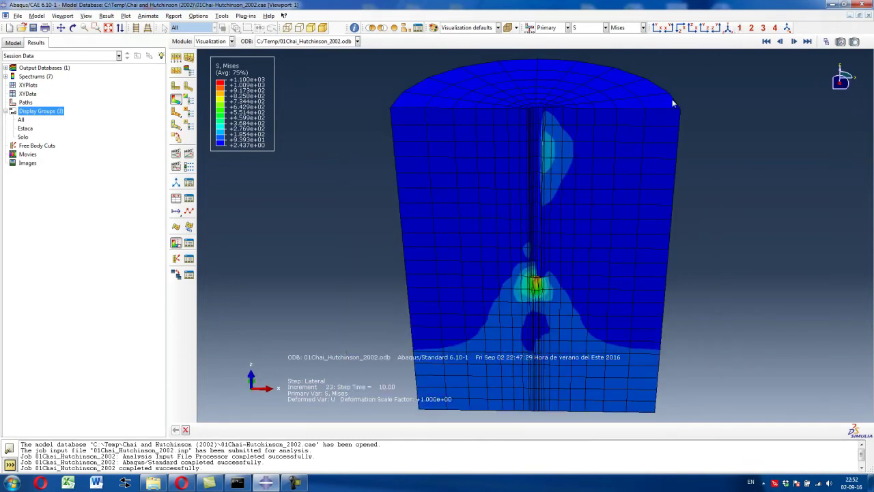
{"action": "right_click_drag", "start_coordinate": [567, 160], "coordinate": [542, 114], "text": "ctrl+alt"}
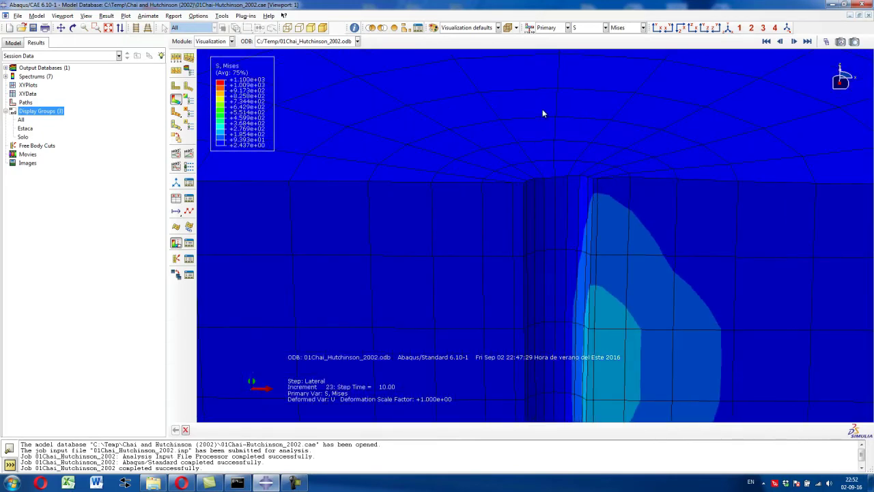
{"action": "double_click", "coordinate": [20, 119]}
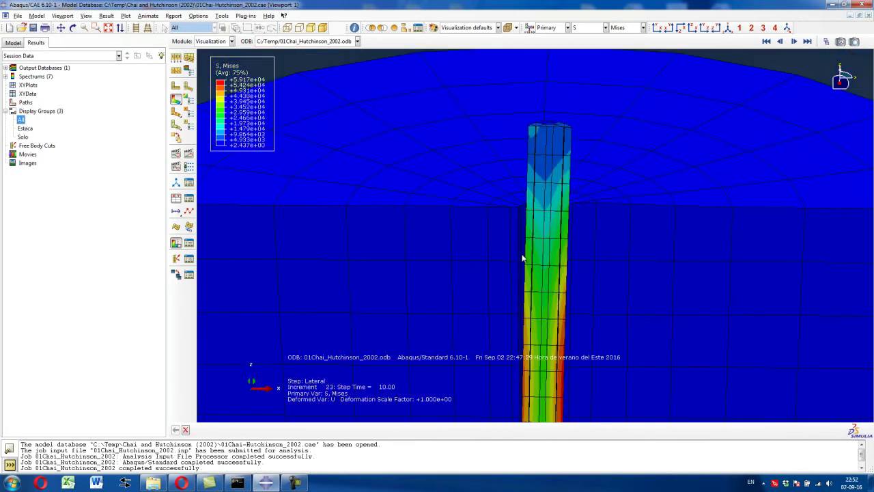
{"action": "left_click", "coordinate": [176, 246]}
{"action": "right_click_drag", "start_coordinate": [539, 222], "coordinate": [562, 227], "text": "ctrl+alt"}
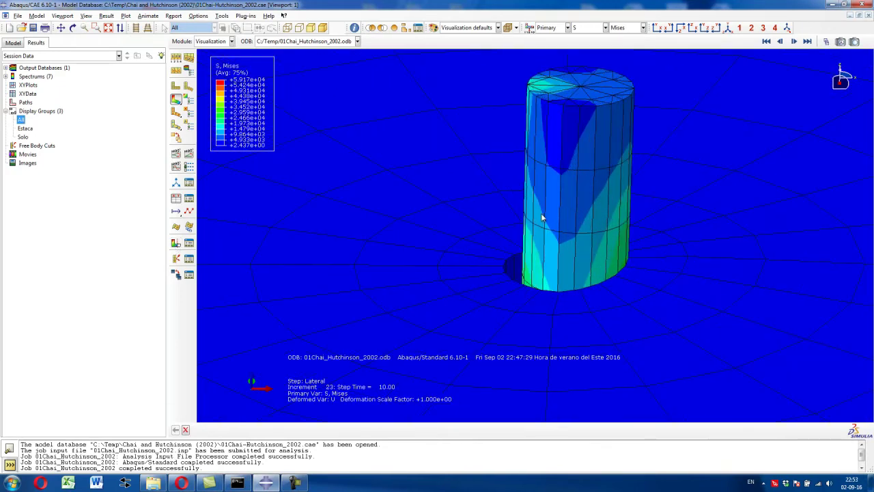
{"action": "right_click_drag", "start_coordinate": [580, 180], "coordinate": [608, 125], "text": "ctrl+alt"}
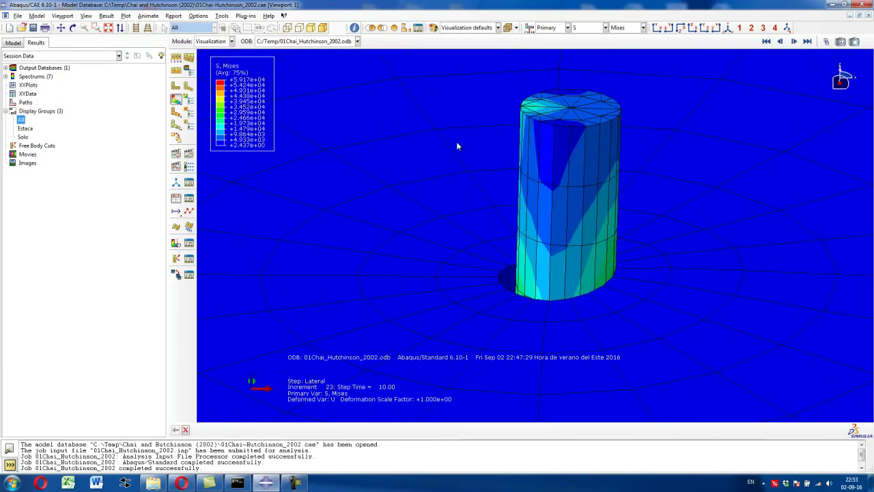
Step: Slow the animation frame rate to about mid-range, and play and stop the time-history animation of the Mises stresses
{"action": "left_click", "coordinate": [190, 167]}
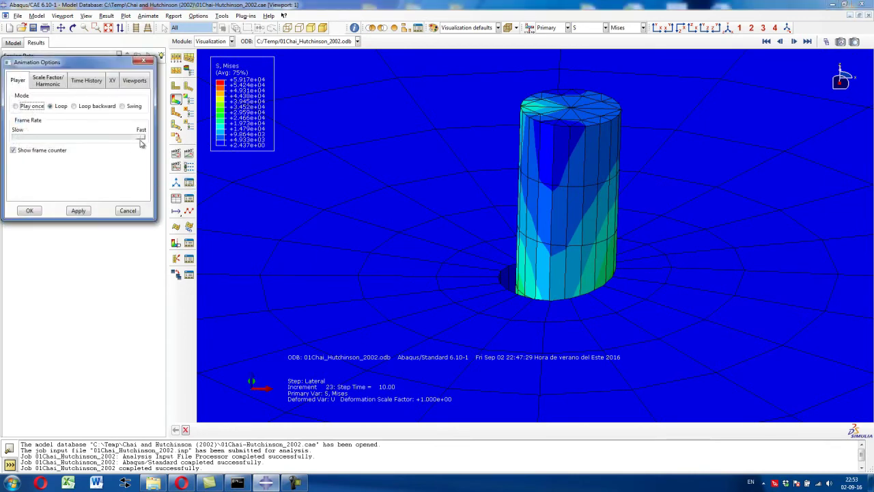
{"action": "left_click", "coordinate": [37, 212]}
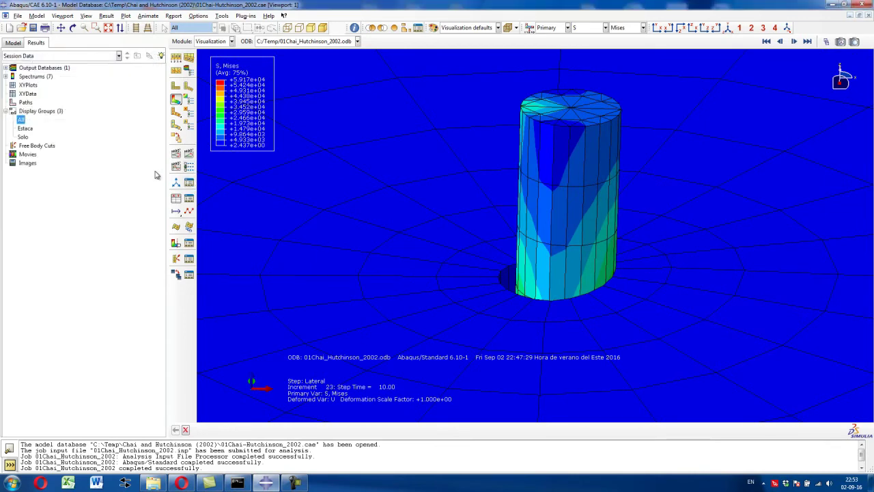
{"action": "left_click", "coordinate": [189, 154]}
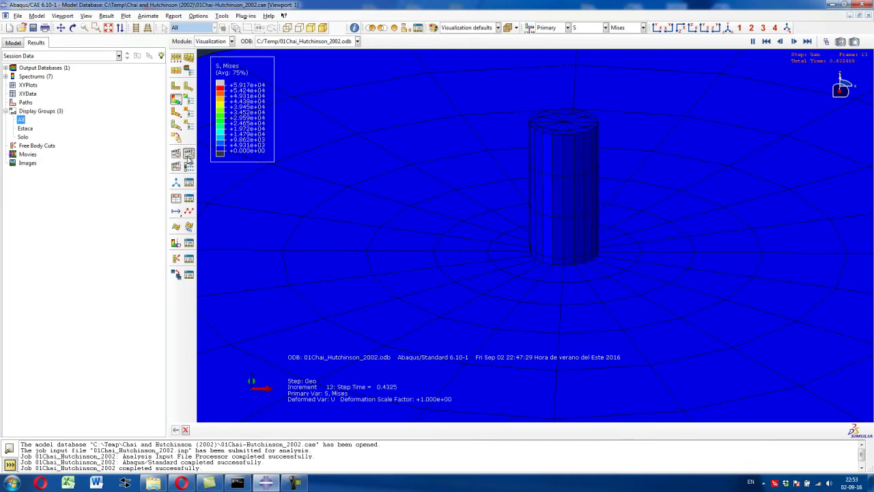
{"action": "left_click", "coordinate": [189, 155]}
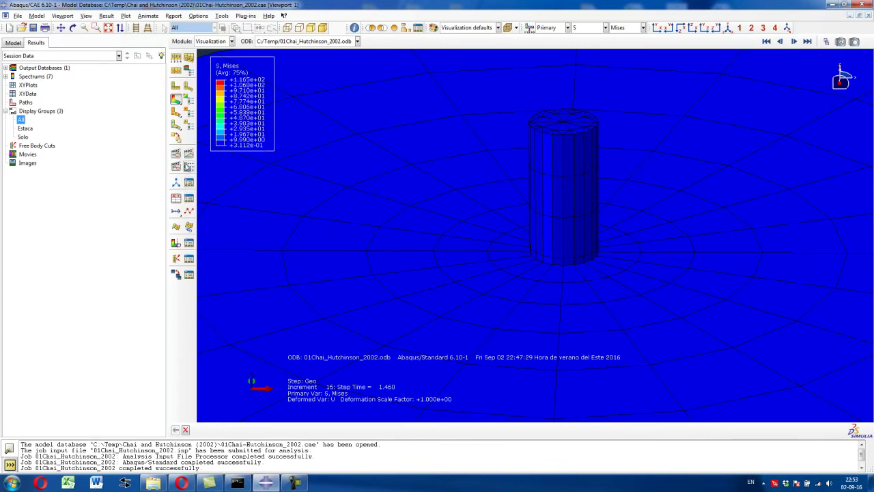
{"action": "left_click", "coordinate": [190, 167]}
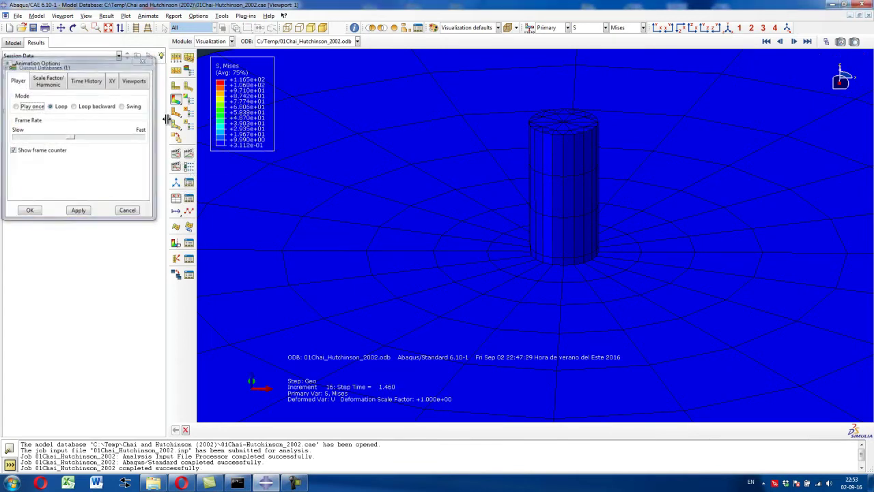
{"action": "left_click", "coordinate": [176, 153]}
{"action": "left_click", "coordinate": [807, 42]}
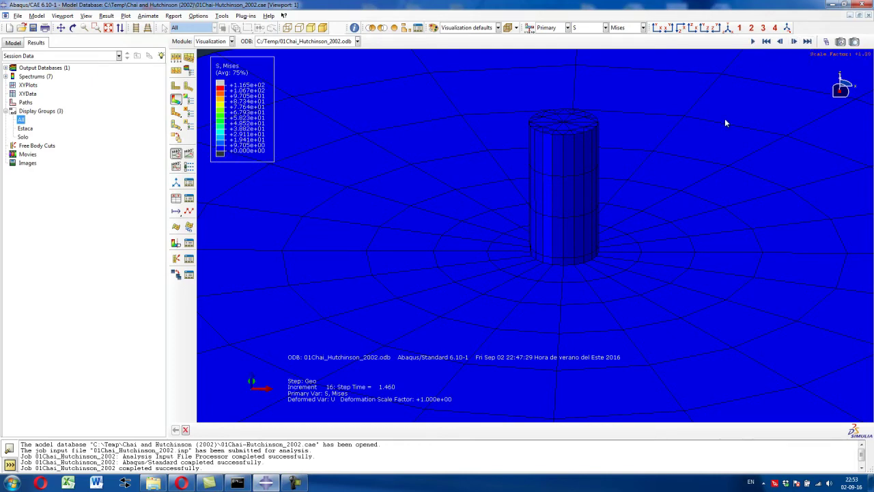
{"action": "scroll", "coordinate": [577, 158], "scroll_direction": "down", "scroll_amount": 8}
{"action": "scroll", "coordinate": [595, 211], "scroll_direction": "up", "scroll_amount": 2}
{"action": "scroll", "coordinate": [590, 213], "scroll_direction": "down", "scroll_amount": 1}
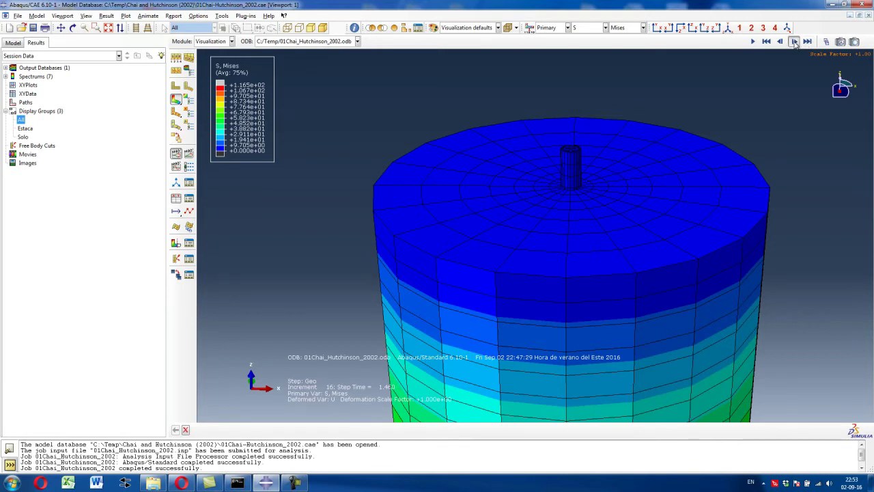
{"action": "left_click", "coordinate": [185, 155]}
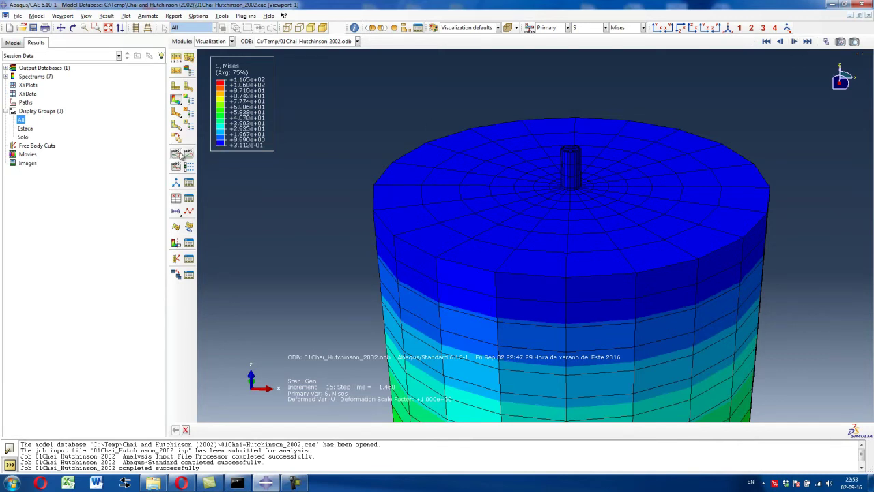
Step: Display the full uncut model's Mises stresses at the last frame of the Lateral step, focusing on the pile head
{"action": "left_click", "coordinate": [807, 41]}
{"action": "left_click", "coordinate": [807, 41]}
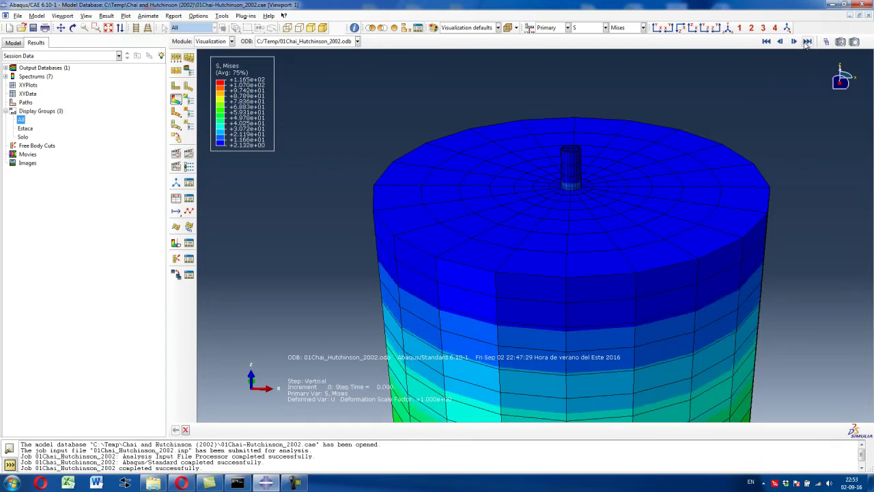
{"action": "left_click", "coordinate": [808, 41]}
{"action": "scroll", "coordinate": [592, 168], "scroll_direction": "up", "scroll_amount": 3}
{"action": "scroll", "coordinate": [592, 169], "scroll_direction": "up", "scroll_amount": 2}
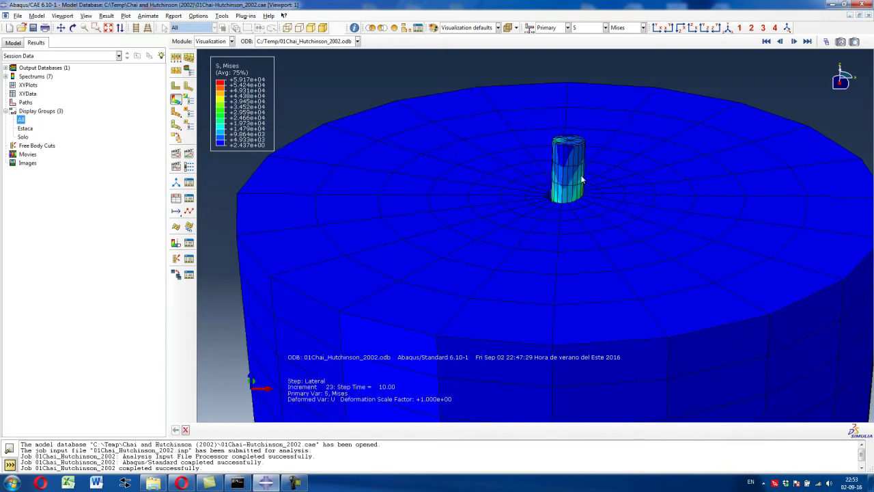
Step: Plot the AC YIELD variable on the Solo display group and reactivate the section cut through the soil
{"action": "double_click", "coordinate": [22, 138]}
{"action": "scroll", "coordinate": [566, 181], "scroll_direction": "up", "scroll_amount": 3}
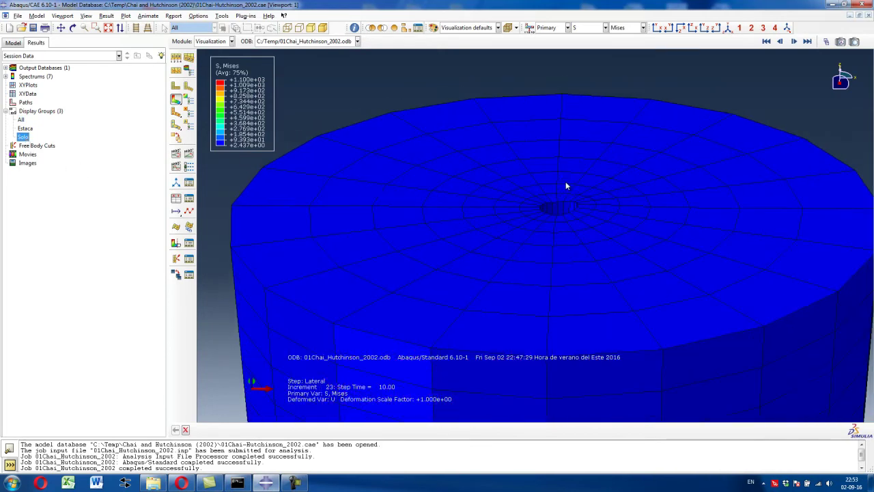
{"action": "left_click", "coordinate": [605, 27]}
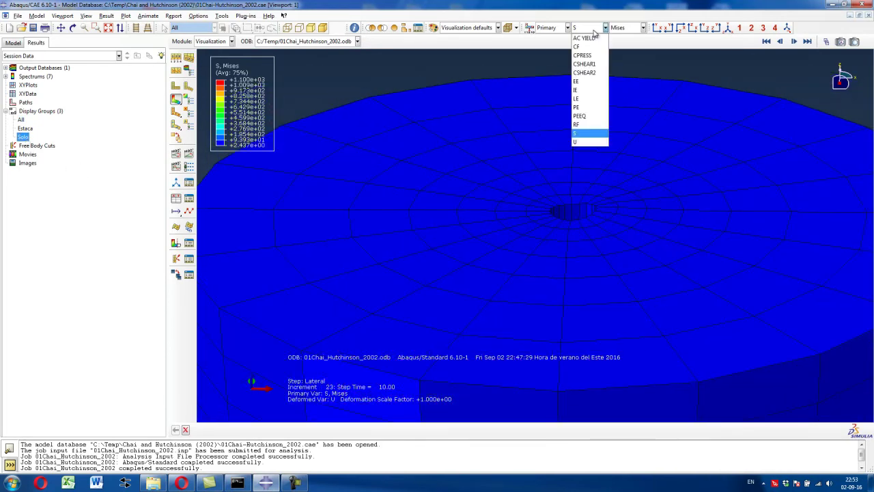
{"action": "left_click", "coordinate": [584, 38]}
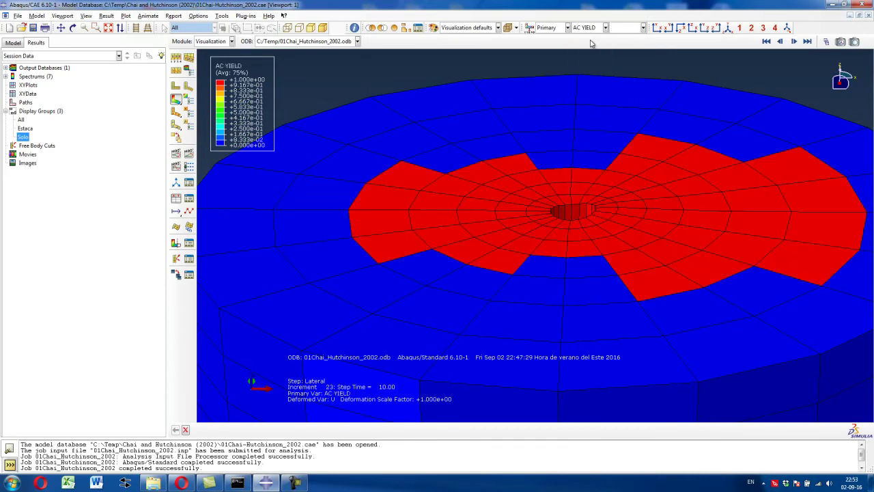
{"action": "scroll", "coordinate": [547, 207], "scroll_direction": "down", "scroll_amount": 2}
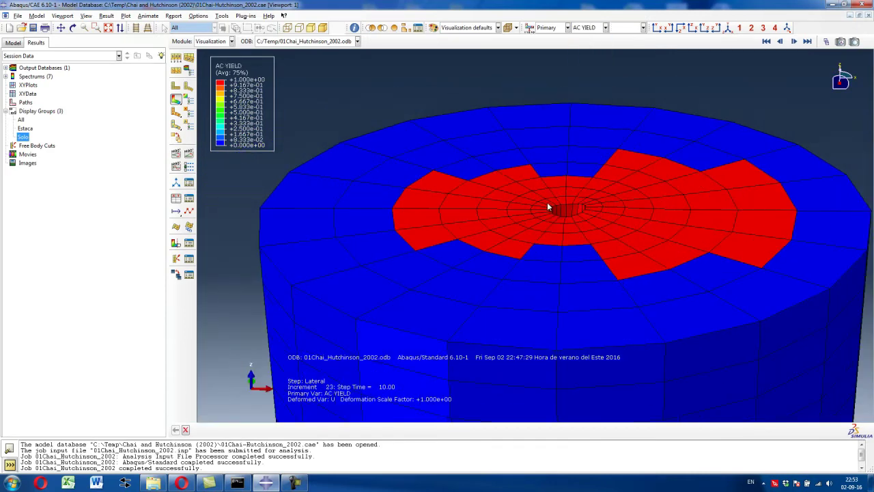
{"action": "left_click", "coordinate": [176, 243]}
{"action": "scroll", "coordinate": [560, 137], "scroll_direction": "down", "scroll_amount": 3}
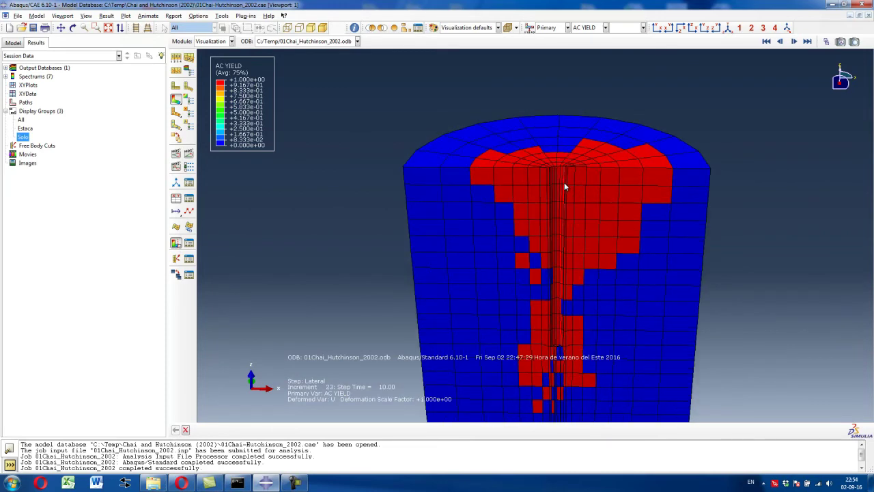
Step: Plot the strain variables EE, IE, PE and PEEQ one after another on the cut soil
{"action": "scroll", "coordinate": [528, 99], "scroll_direction": "down", "scroll_amount": 1}
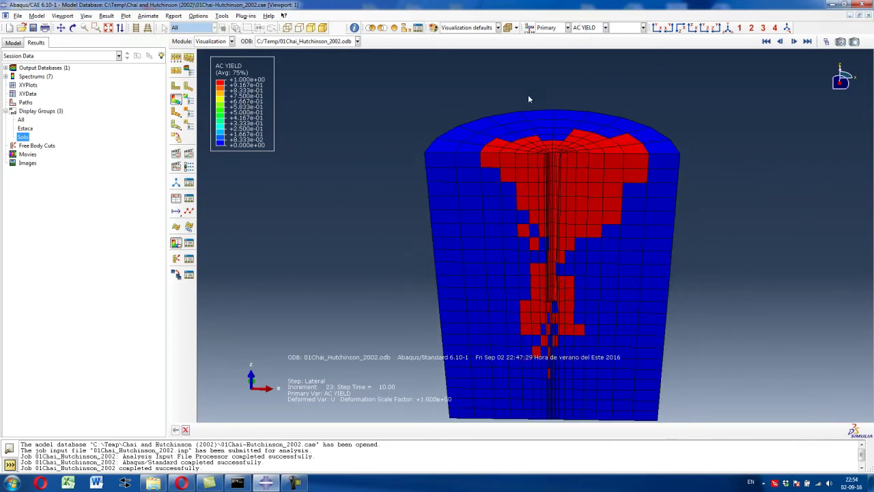
{"action": "left_click", "coordinate": [606, 29]}
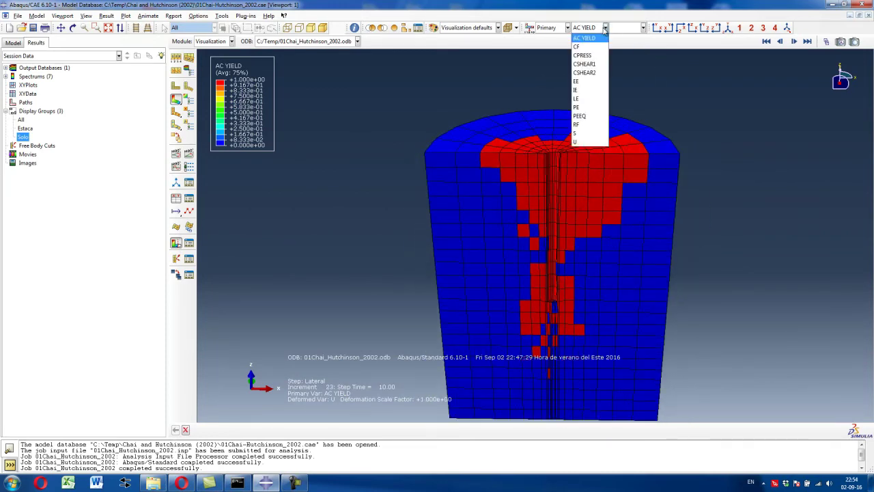
{"action": "left_click", "coordinate": [592, 83]}
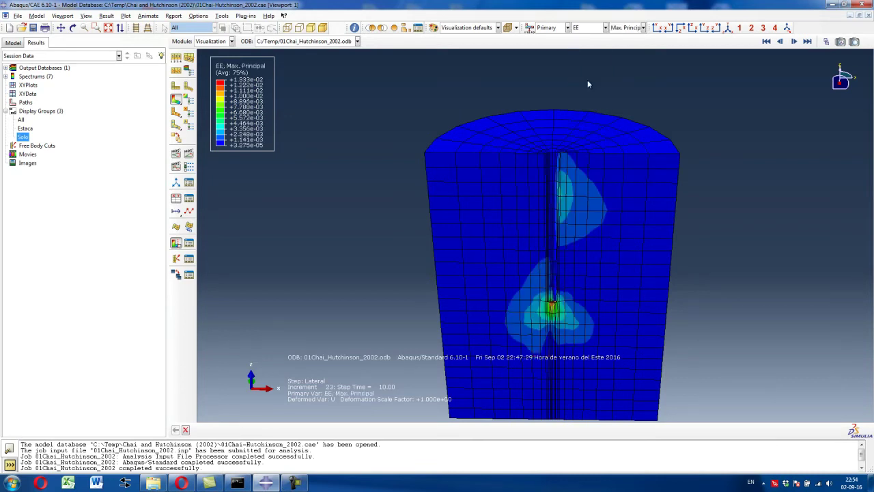
{"action": "left_click", "coordinate": [605, 28]}
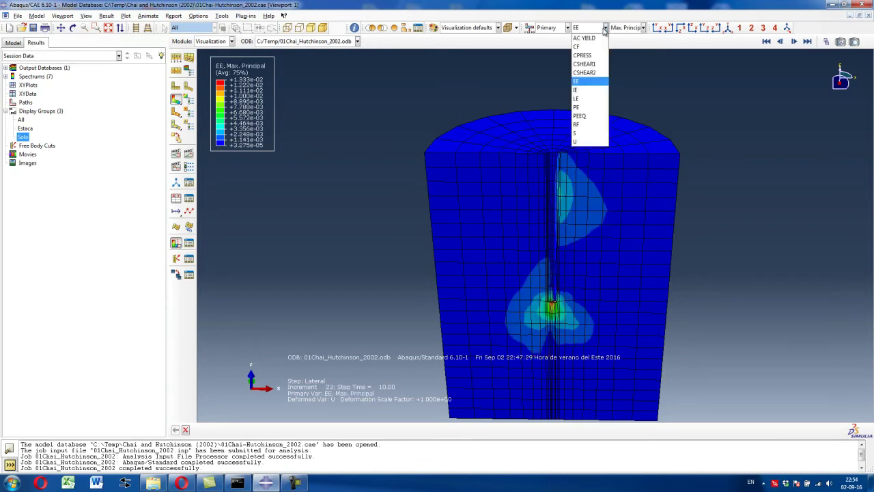
{"action": "left_click", "coordinate": [585, 91]}
{"action": "left_click", "coordinate": [606, 28]}
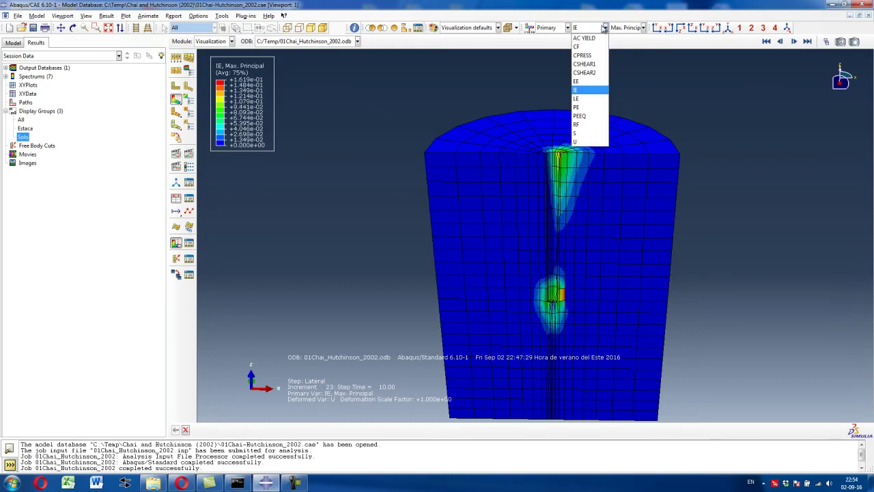
{"action": "left_click", "coordinate": [588, 105]}
{"action": "left_click", "coordinate": [606, 28]}
{"action": "left_click", "coordinate": [588, 115]}
Step: Plot the RF magnitude on the soil and on the uncut Estaca display group, examining the pile head up close
{"action": "left_click", "coordinate": [605, 28]}
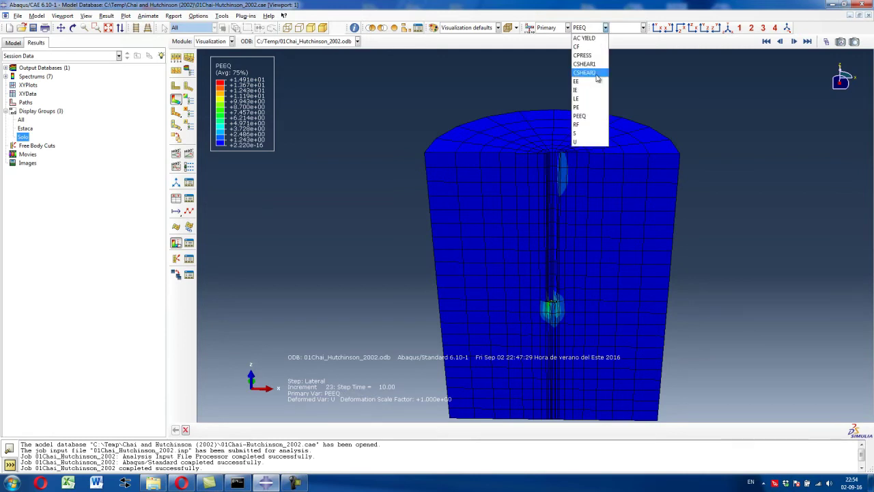
{"action": "left_click", "coordinate": [590, 125]}
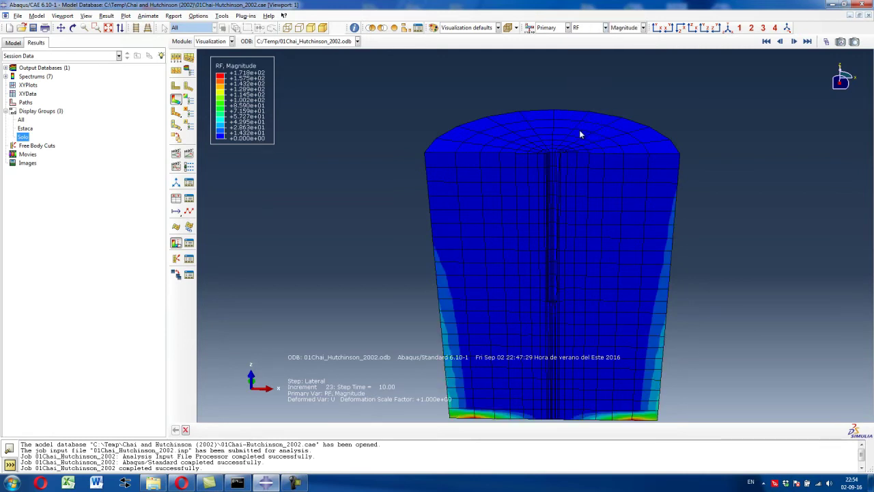
{"action": "double_click", "coordinate": [25, 129]}
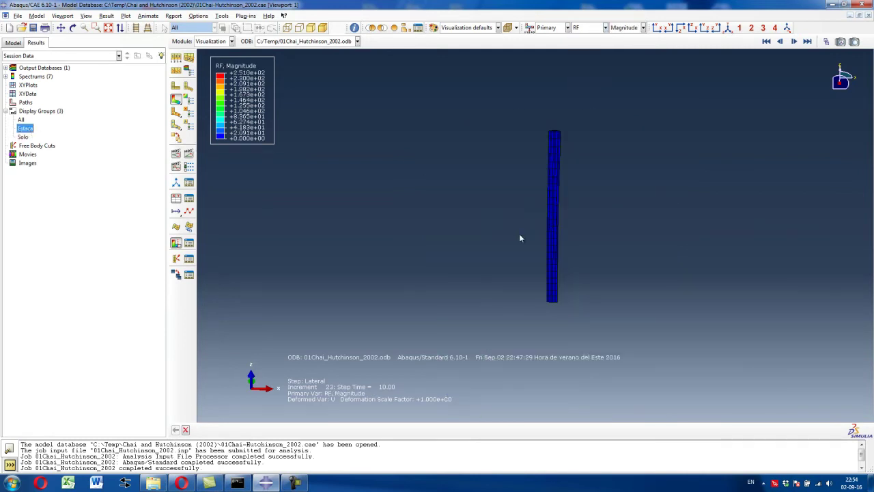
{"action": "scroll", "coordinate": [546, 162], "scroll_direction": "up", "scroll_amount": 3}
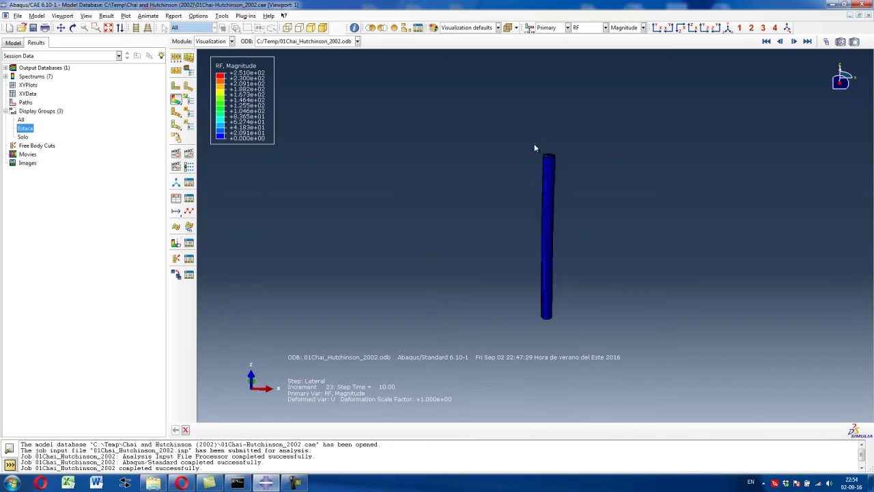
{"action": "scroll", "coordinate": [547, 167], "scroll_direction": "up", "scroll_amount": 5}
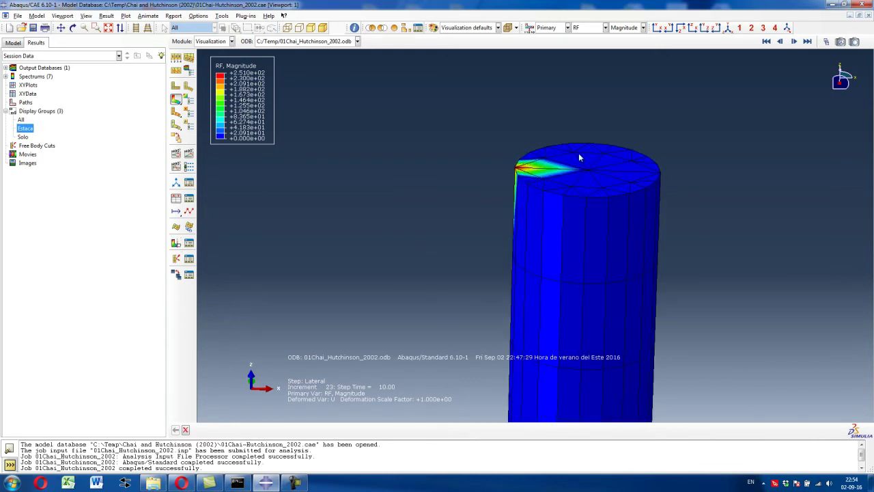
{"action": "scroll", "coordinate": [507, 193], "scroll_direction": "up", "scroll_amount": 4}
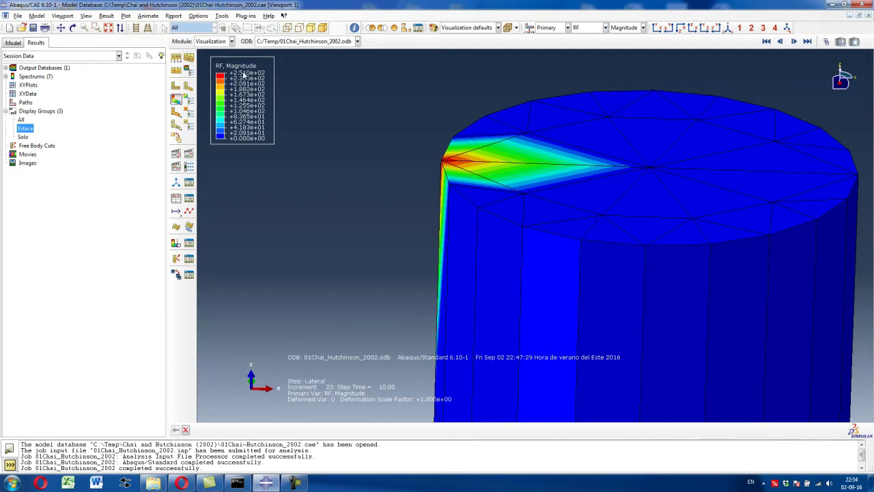
Step: Plot the Mises stresses S on the pile and inspect its upper part
{"action": "left_click", "coordinate": [603, 27]}
{"action": "left_click", "coordinate": [577, 132]}
{"action": "scroll", "coordinate": [540, 138], "scroll_direction": "down", "scroll_amount": 5}
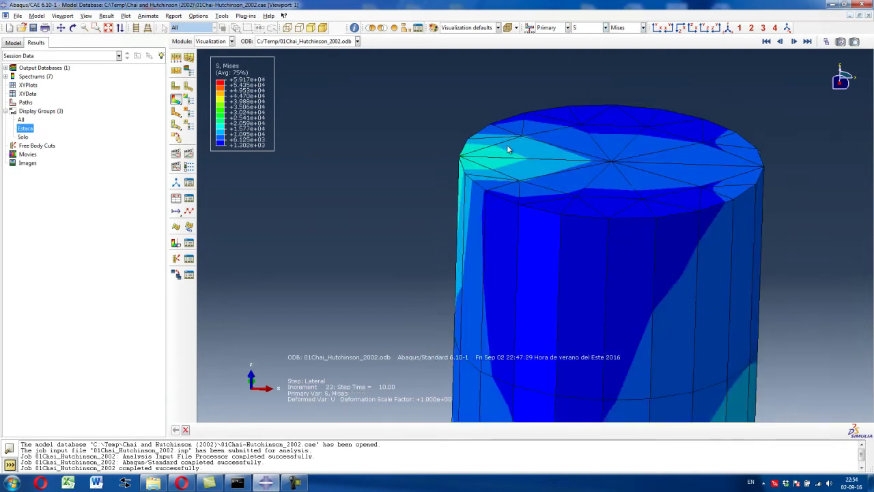
{"action": "scroll", "coordinate": [537, 139], "scroll_direction": "down", "scroll_amount": 1}
Step: Plot the contact pressure CPRESS on the pile and rotate the model to inspect the pile tip from below
{"action": "left_click", "coordinate": [605, 27]}
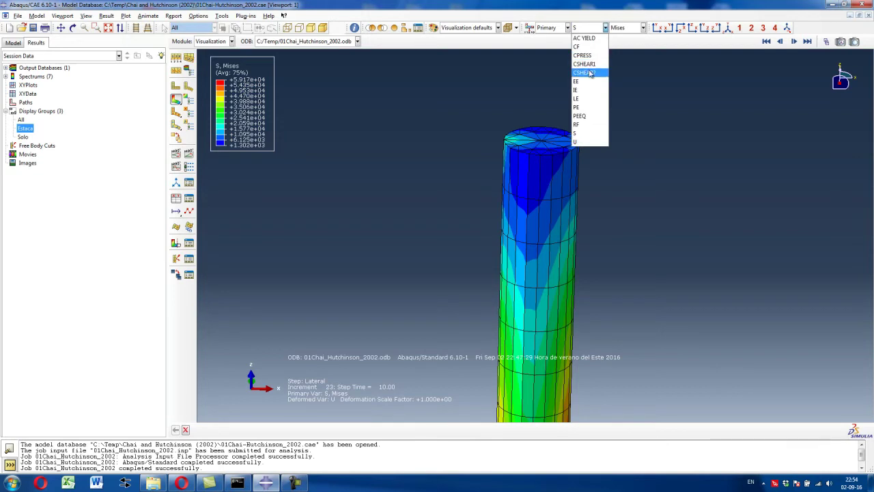
{"action": "left_click", "coordinate": [591, 57]}
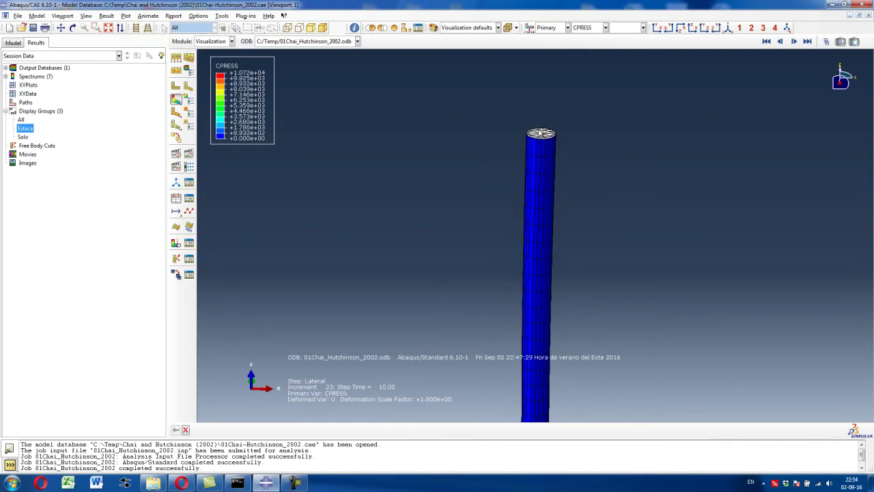
{"action": "left_click", "coordinate": [73, 27]}
{"action": "left_click_drag", "start_coordinate": [400, 140], "coordinate": [500, 283]}
{"action": "scroll", "coordinate": [500, 279], "scroll_direction": "up", "scroll_amount": 5}
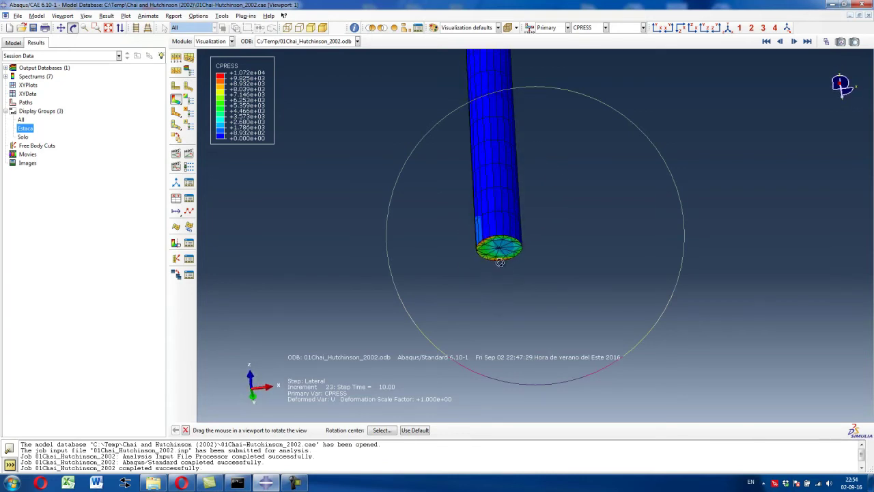
{"action": "scroll", "coordinate": [503, 272], "scroll_direction": "down", "scroll_amount": 5}
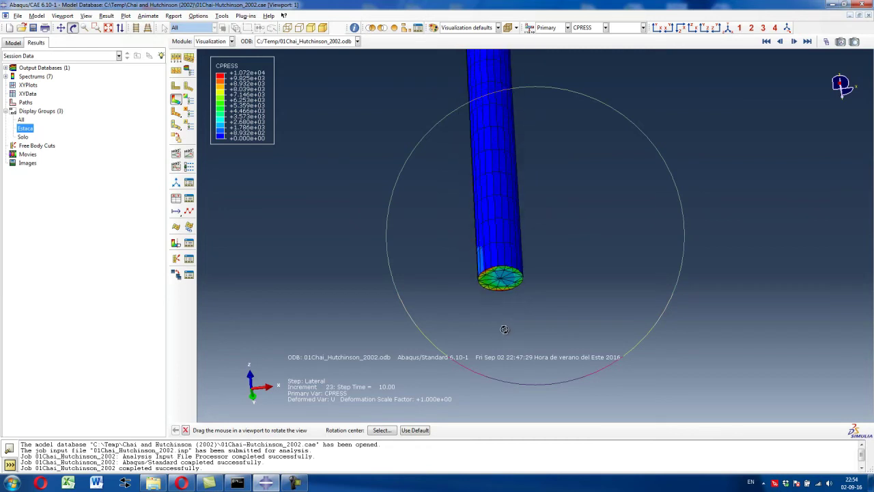
{"action": "left_click_drag", "start_coordinate": [523, 261], "coordinate": [556, 324]}
Step: Plot the contact shear variables CSHEAR1 and CSHEAR2 in turn along the full pile
{"action": "left_click", "coordinate": [605, 28]}
{"action": "left_click", "coordinate": [592, 63]}
{"action": "scroll", "coordinate": [534, 201], "scroll_direction": "up", "scroll_amount": 5}
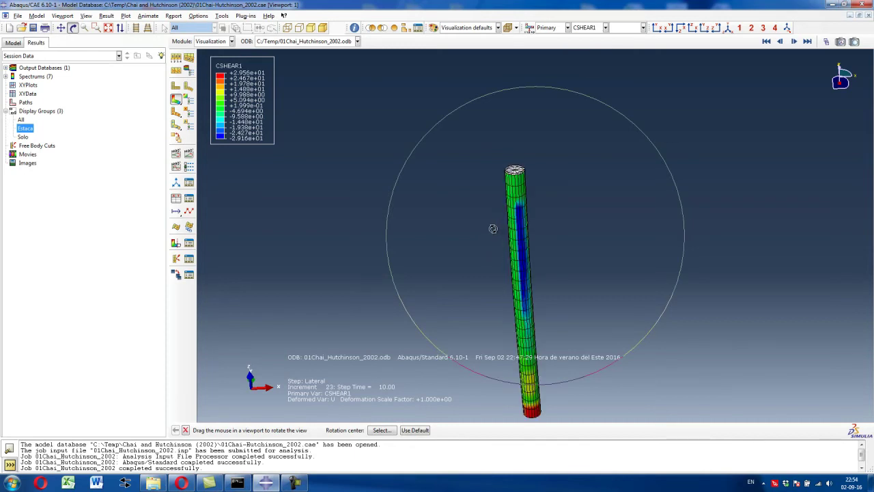
{"action": "left_click", "coordinate": [605, 27]}
{"action": "left_click", "coordinate": [592, 75]}
{"action": "scroll", "coordinate": [518, 181], "scroll_direction": "down", "scroll_amount": 3}
{"action": "scroll", "coordinate": [518, 181], "scroll_direction": "up", "scroll_amount": 3}
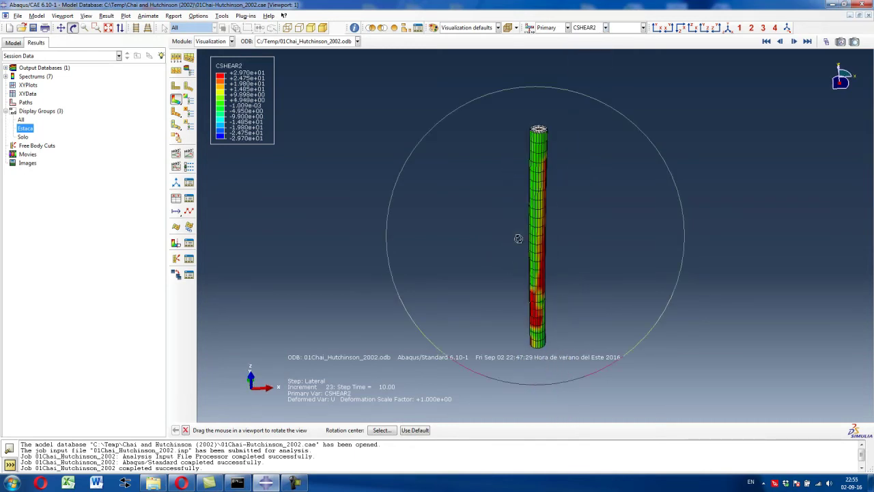
Step: Display the Solo group and plot its displacement U, first as Magnitude and finally as component U1
{"action": "double_click", "coordinate": [24, 137]}
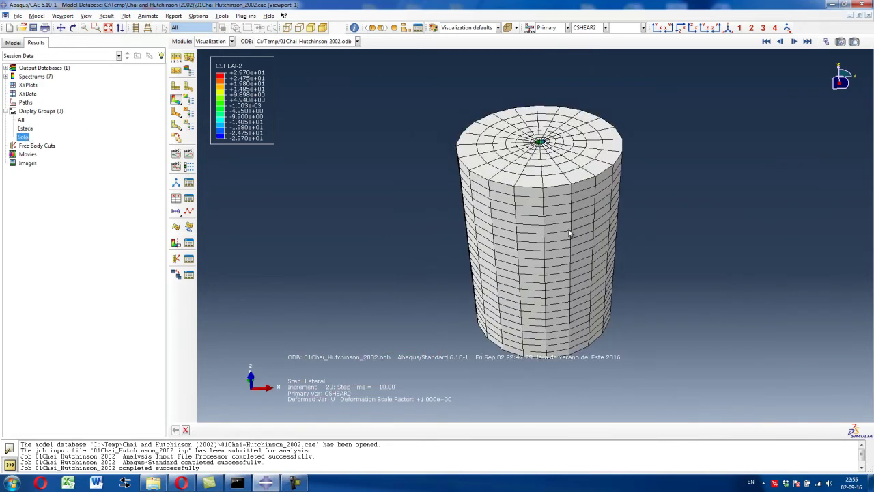
{"action": "scroll", "coordinate": [530, 144], "scroll_direction": "up", "scroll_amount": 4}
{"action": "scroll", "coordinate": [530, 144], "scroll_direction": "up", "scroll_amount": 2}
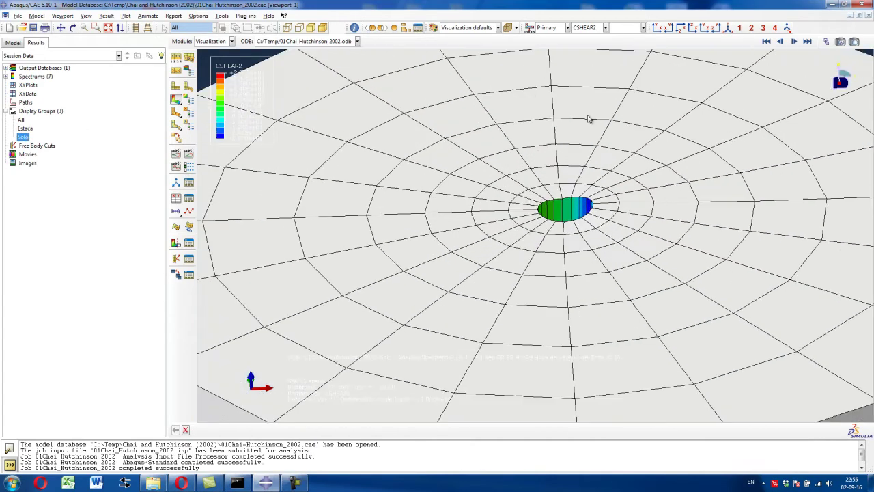
{"action": "left_click", "coordinate": [601, 28]}
{"action": "left_click", "coordinate": [583, 141]}
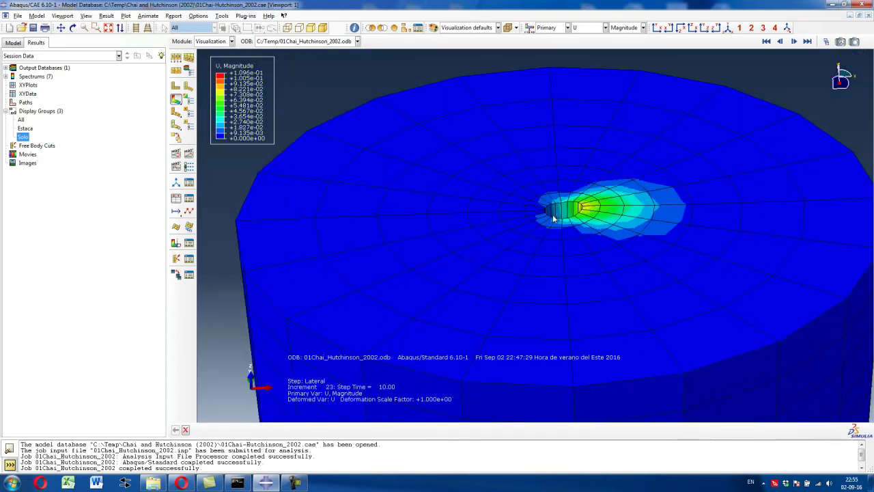
{"action": "scroll", "coordinate": [555, 219], "scroll_direction": "down", "scroll_amount": 3}
{"action": "left_click", "coordinate": [643, 27]}
{"action": "left_click", "coordinate": [623, 42]}
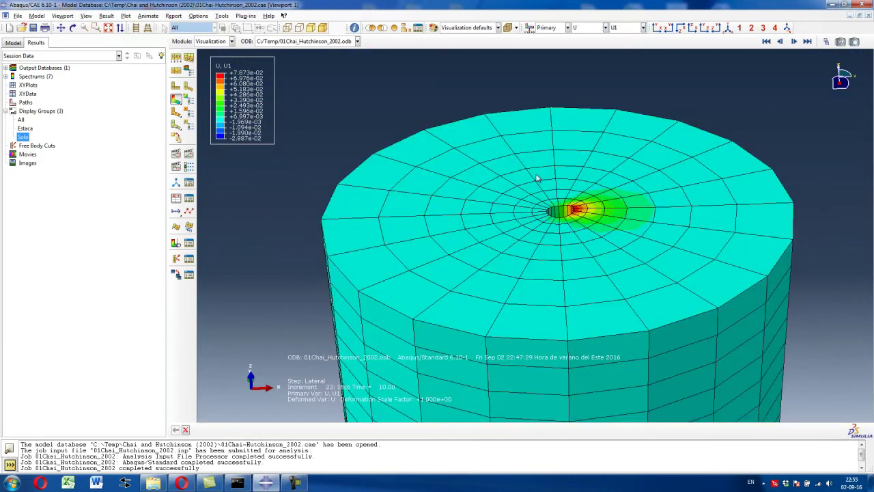
Step: Activate the section cut through the soil and examine the U1 displacement around the pile hole in the front X-Z view
{"action": "scroll", "coordinate": [537, 179], "scroll_direction": "up", "scroll_amount": 4}
{"action": "left_click", "coordinate": [177, 242]}
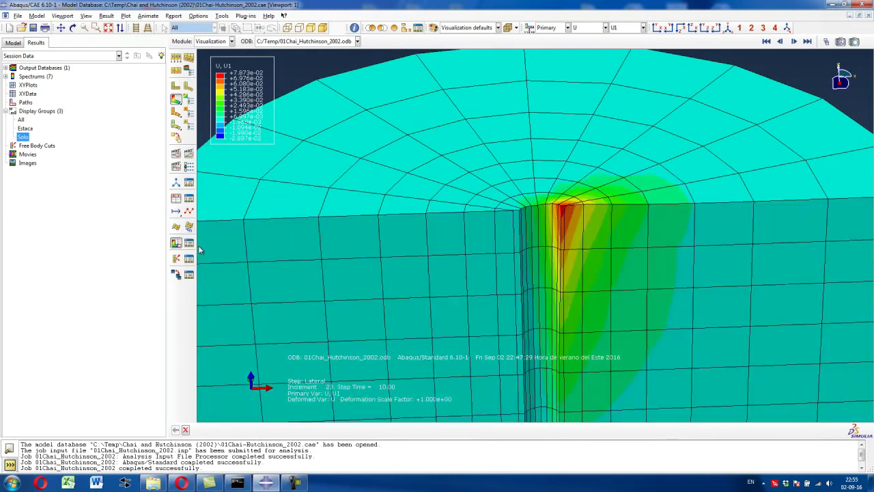
{"action": "scroll", "coordinate": [557, 258], "scroll_direction": "down", "scroll_amount": 4}
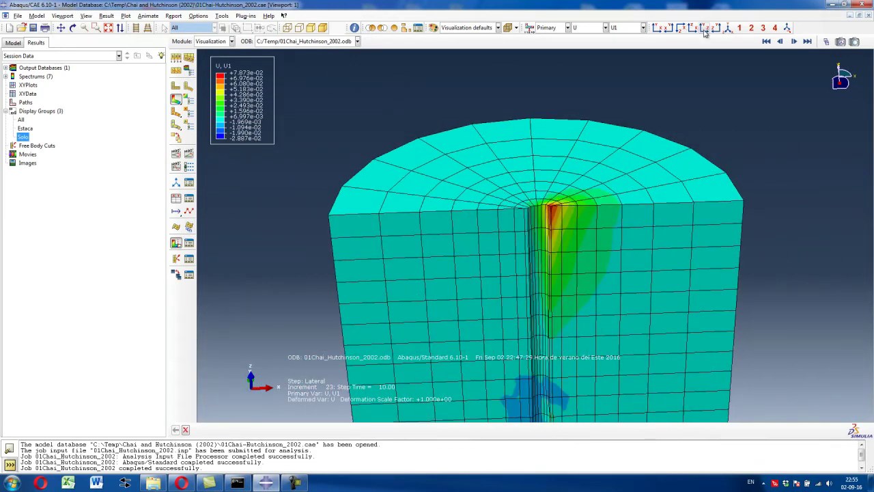
{"action": "left_click", "coordinate": [705, 30]}
{"action": "left_click", "coordinate": [692, 29]}
{"action": "scroll", "coordinate": [555, 80], "scroll_direction": "up", "scroll_amount": 4}
{"action": "scroll", "coordinate": [555, 79], "scroll_direction": "up", "scroll_amount": 2}
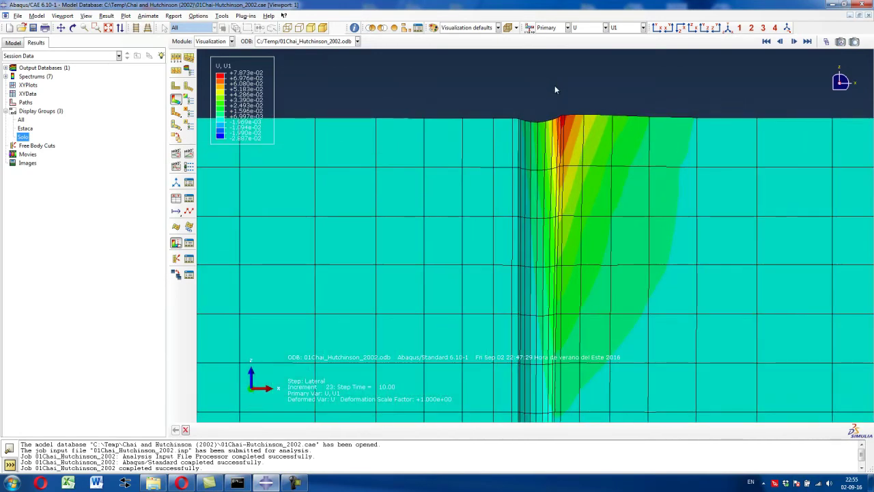
{"action": "scroll", "coordinate": [511, 117], "scroll_direction": "up", "scroll_amount": 2}
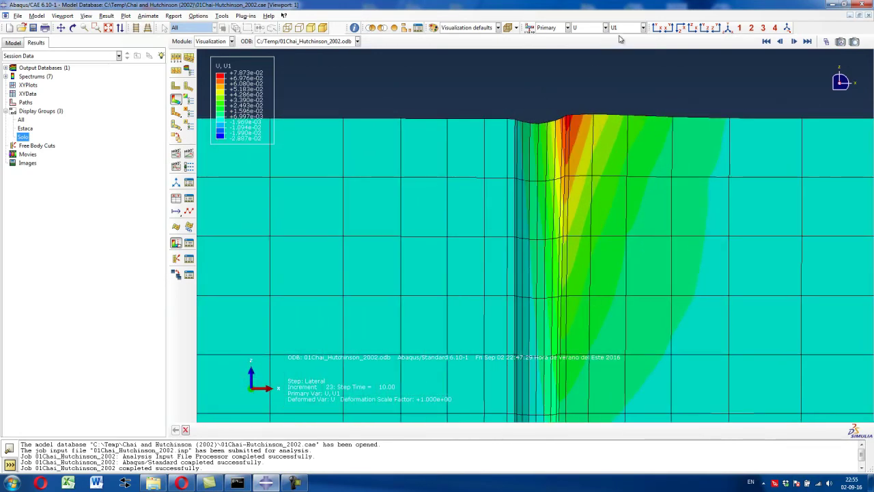
Step: Plot the displacement components U2 and U3 on the cut soil, and return to the U Magnitude
{"action": "left_click", "coordinate": [629, 28]}
{"action": "left_click", "coordinate": [624, 55]}
{"action": "left_click", "coordinate": [629, 28]}
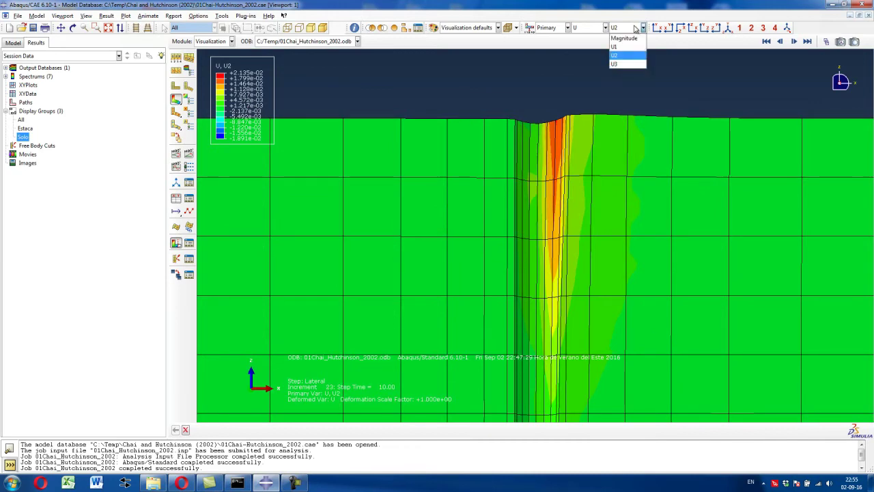
{"action": "left_click", "coordinate": [628, 63]}
{"action": "left_click", "coordinate": [630, 28]}
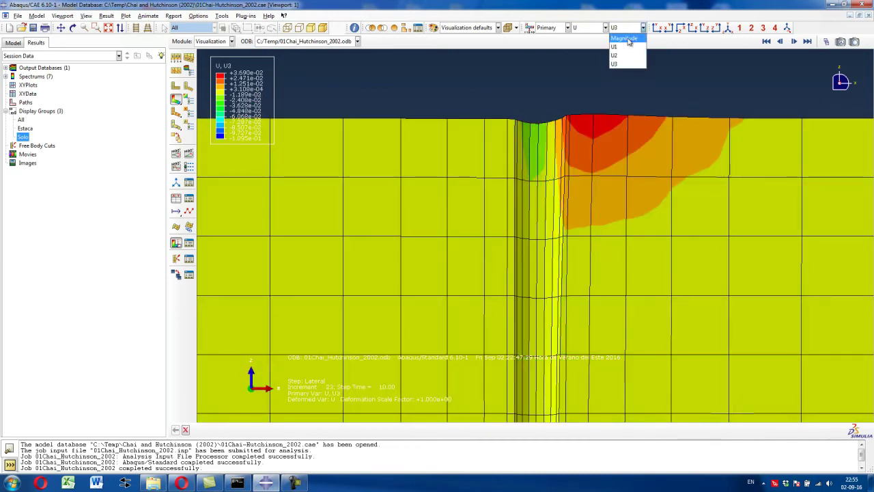
{"action": "left_click", "coordinate": [625, 38]}
{"action": "scroll", "coordinate": [591, 98], "scroll_direction": "down", "scroll_amount": 2}
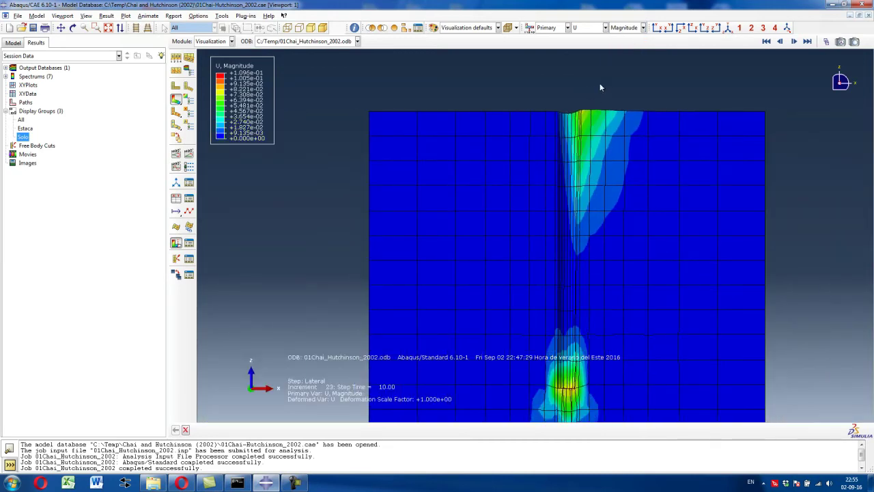
Step: Restore the isometric view, display the All group with the section cut, and animate the displacement by scale factor
{"action": "left_click", "coordinate": [727, 27]}
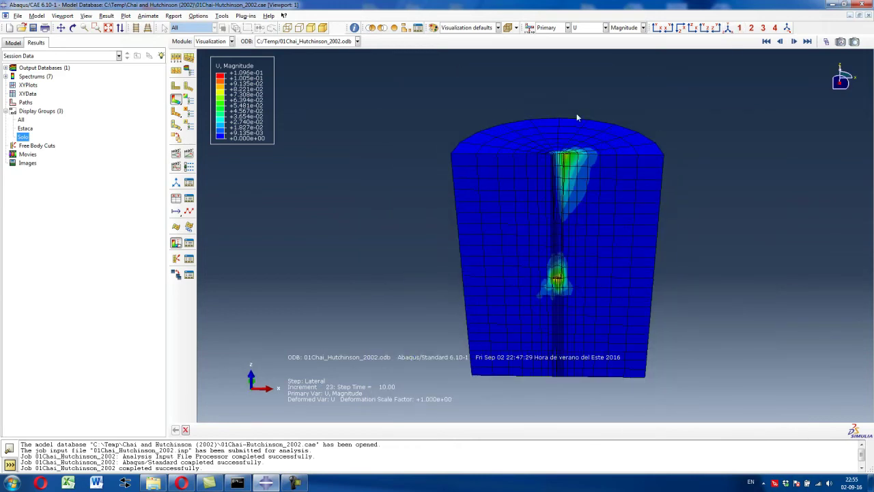
{"action": "scroll", "coordinate": [573, 161], "scroll_direction": "up", "scroll_amount": 3}
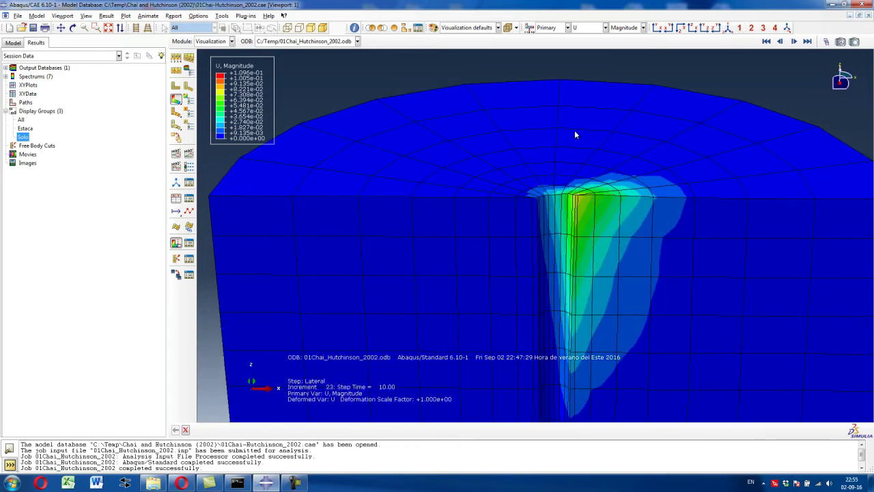
{"action": "double_click", "coordinate": [20, 119]}
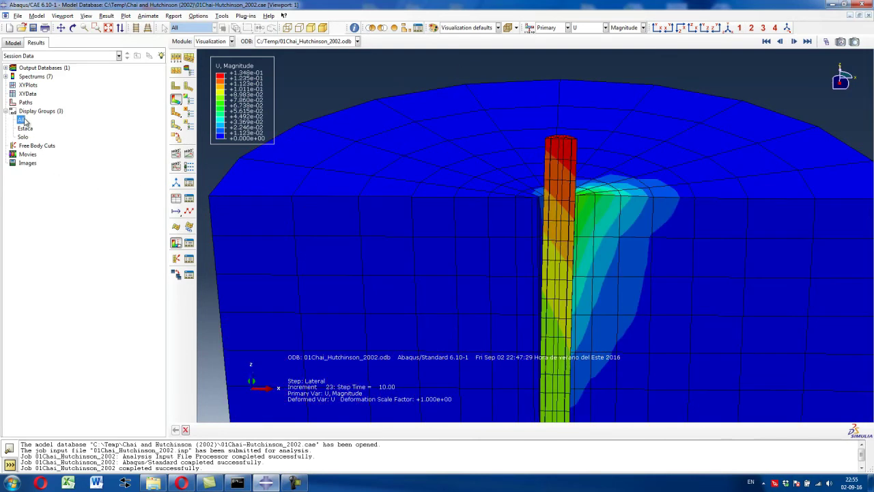
{"action": "left_click", "coordinate": [176, 156]}
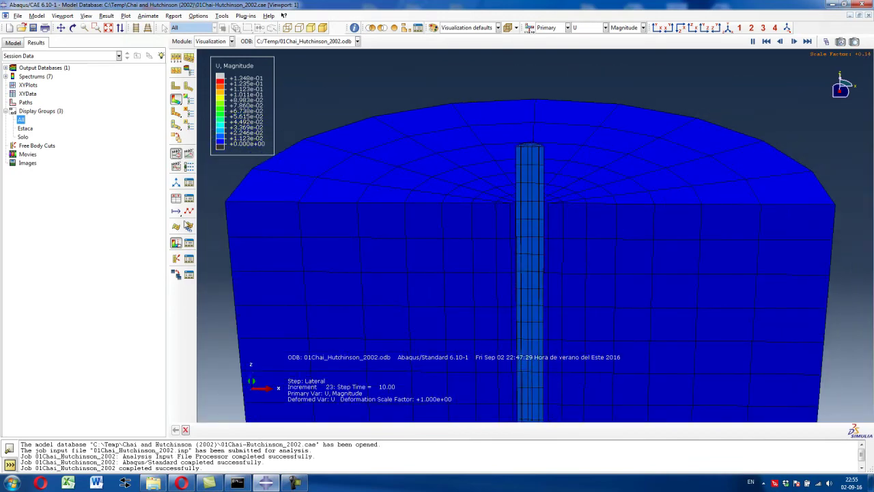
Step: Stop the animation and show the full uncut model, inspecting the displacement magnitude around the pile head
{"action": "left_click_drag", "start_coordinate": [520, 144], "coordinate": [573, 271], "text": "ctrl+alt"}
{"action": "scroll", "coordinate": [518, 173], "scroll_direction": "up", "scroll_amount": 4}
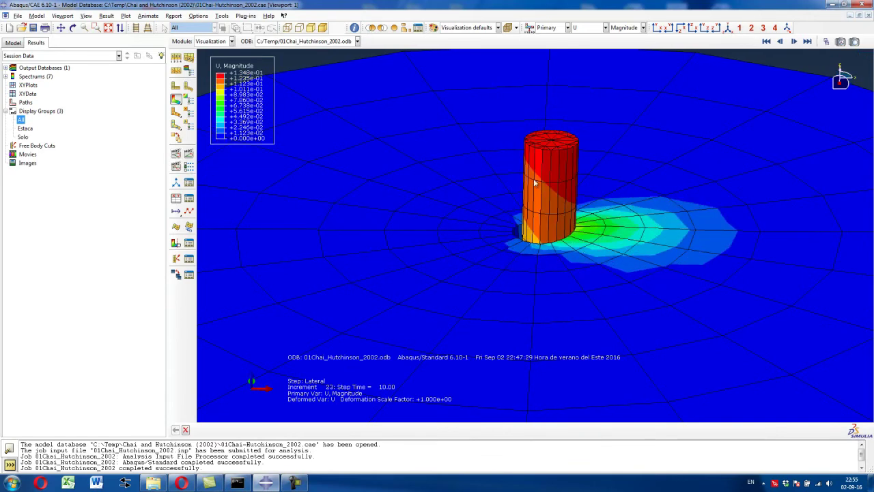
{"action": "scroll", "coordinate": [538, 121], "scroll_direction": "up", "scroll_amount": 10}
{"action": "scroll", "coordinate": [579, 117], "scroll_direction": "down", "scroll_amount": 2}
{"action": "scroll", "coordinate": [541, 188], "scroll_direction": "up", "scroll_amount": 2}
{"action": "scroll", "coordinate": [581, 251], "scroll_direction": "down", "scroll_amount": 1}
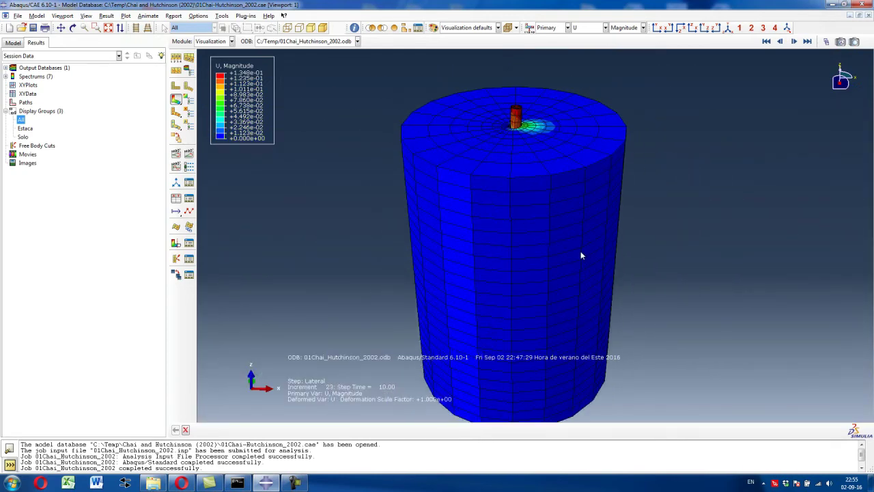
{"action": "double_click", "coordinate": [27, 94]}
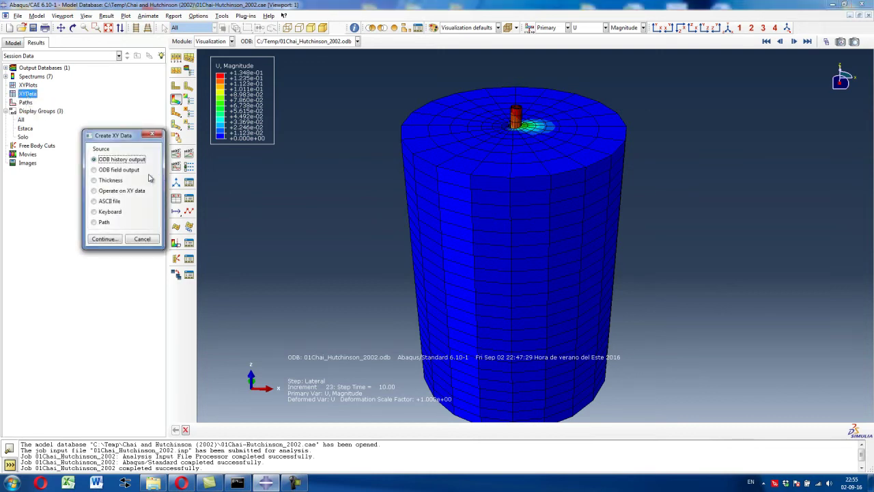
{"action": "left_click", "coordinate": [156, 136]}
{"action": "left_click", "coordinate": [28, 85]}
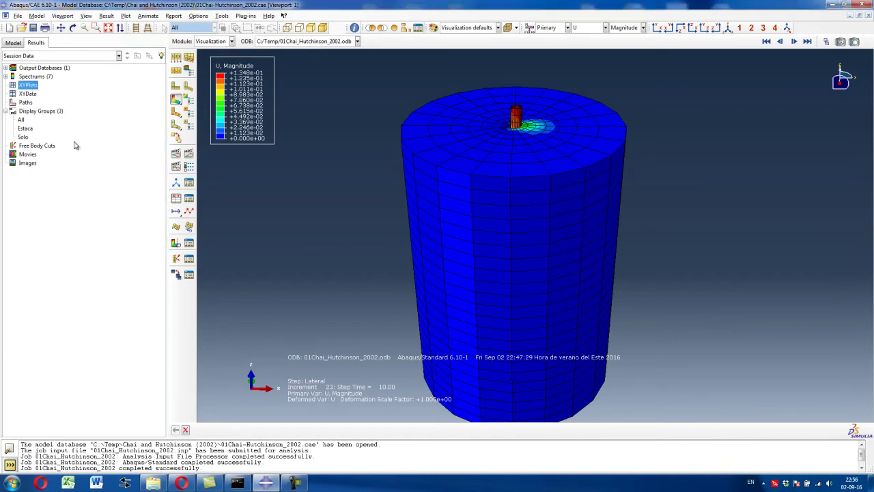
Step: Create XY data from ODB field output at the Unique Nodal position, with the reaction force component RF1 as the variable
{"action": "double_click", "coordinate": [24, 94]}
{"action": "left_click", "coordinate": [115, 170]}
{"action": "left_click", "coordinate": [104, 239]}
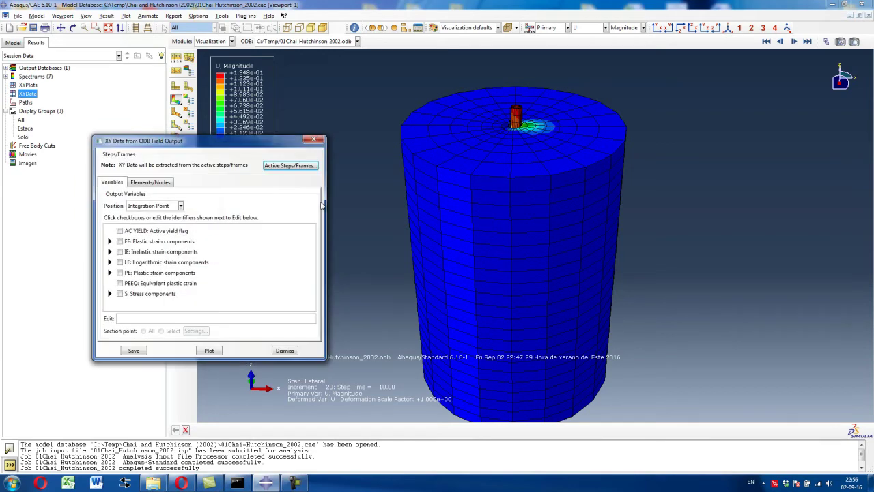
{"action": "left_click", "coordinate": [181, 206]}
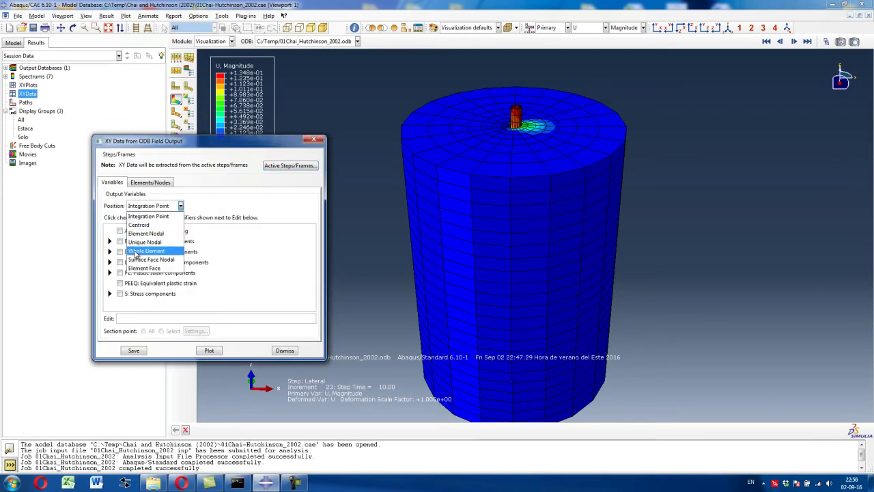
{"action": "left_click", "coordinate": [146, 242]}
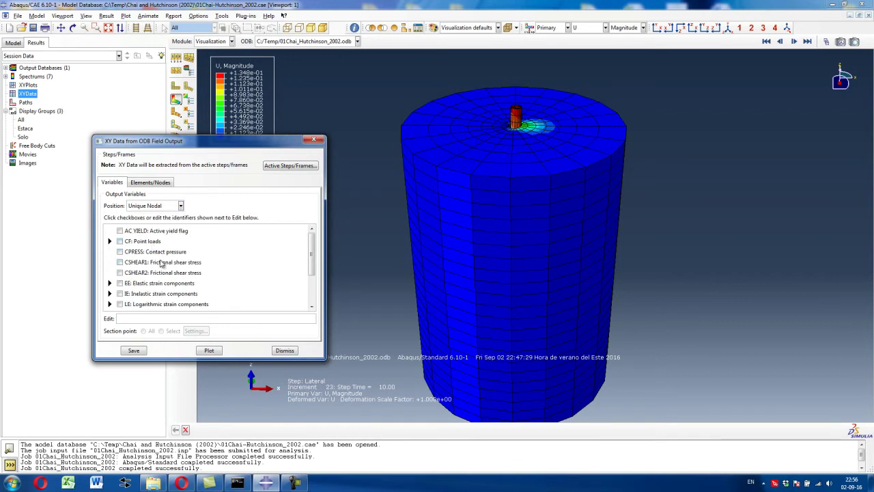
{"action": "scroll", "coordinate": [301, 253], "scroll_direction": "down", "scroll_amount": 3}
{"action": "left_click", "coordinate": [110, 283]}
{"action": "scroll", "coordinate": [144, 286], "scroll_direction": "down", "scroll_amount": 1}
{"action": "left_click", "coordinate": [131, 266]}
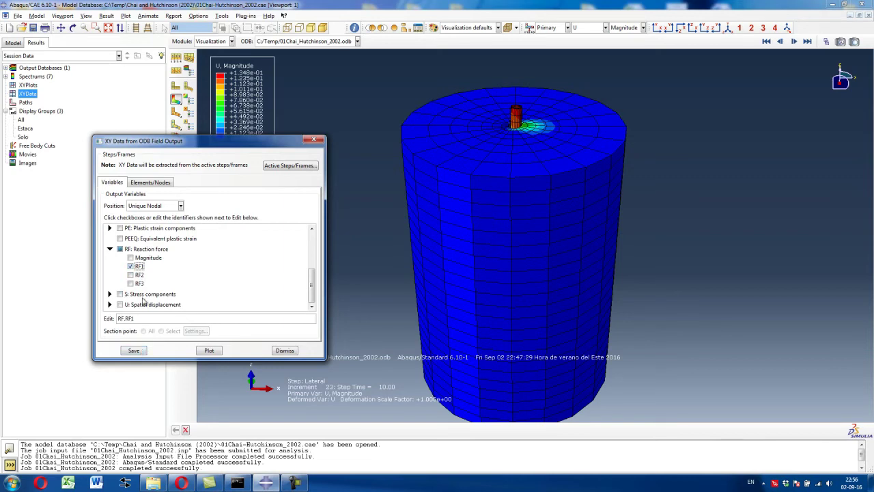
Step: Start picking nodes from the viewport and contour the reaction force RF magnitude at the pile head to locate the loaded node
{"action": "left_click", "coordinate": [152, 183]}
{"action": "left_click", "coordinate": [178, 207]}
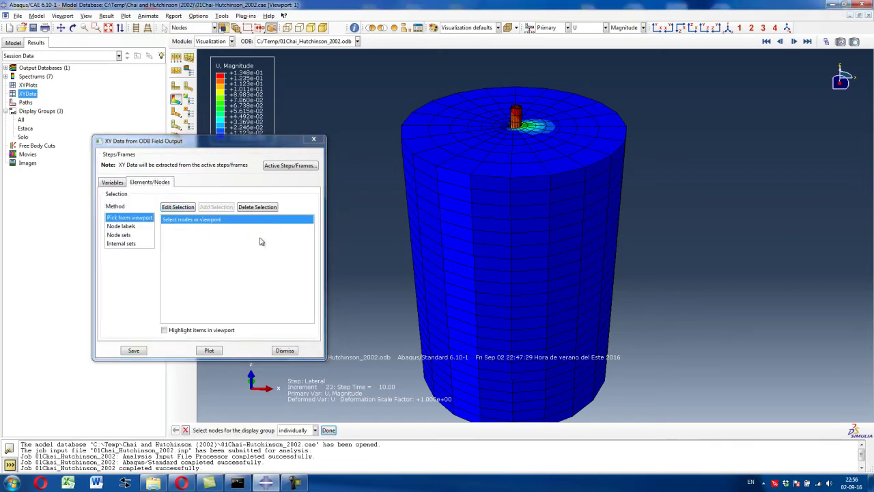
{"action": "scroll", "coordinate": [552, 152], "scroll_direction": "down", "scroll_amount": 5}
{"action": "scroll", "coordinate": [516, 196], "scroll_direction": "down", "scroll_amount": 5}
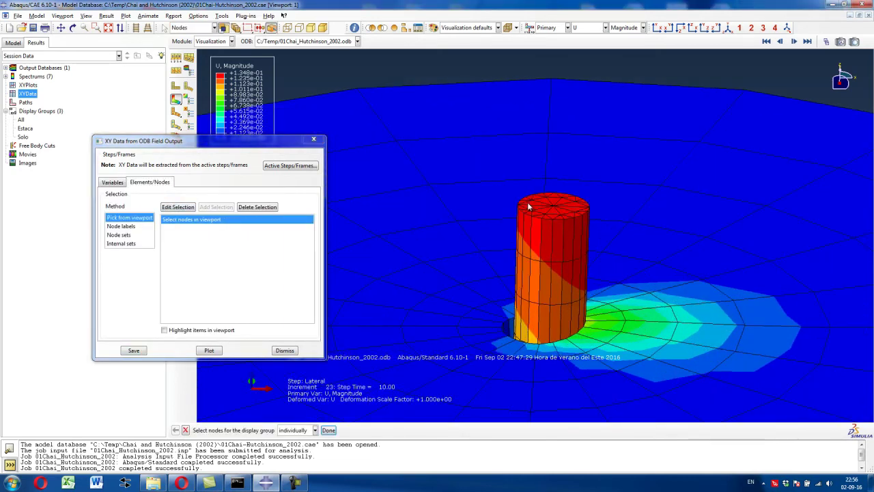
{"action": "left_click", "coordinate": [591, 27]}
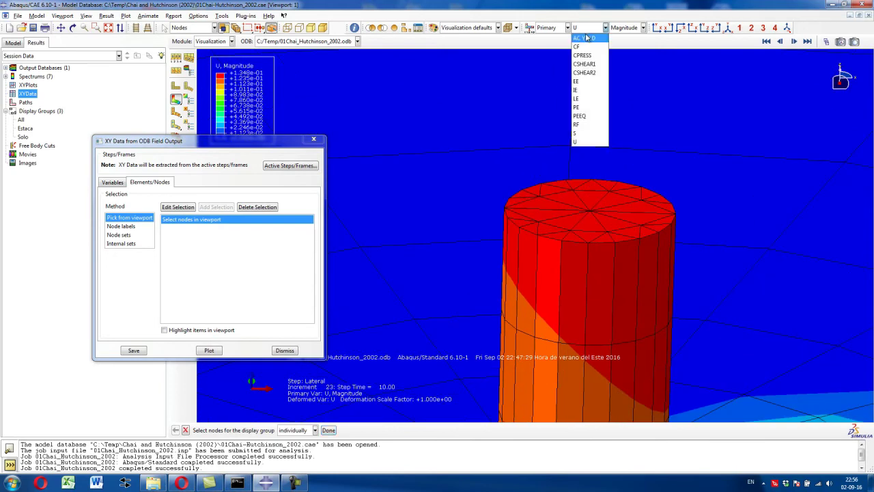
{"action": "left_click", "coordinate": [584, 130]}
{"action": "scroll", "coordinate": [506, 216], "scroll_direction": "down", "scroll_amount": 3}
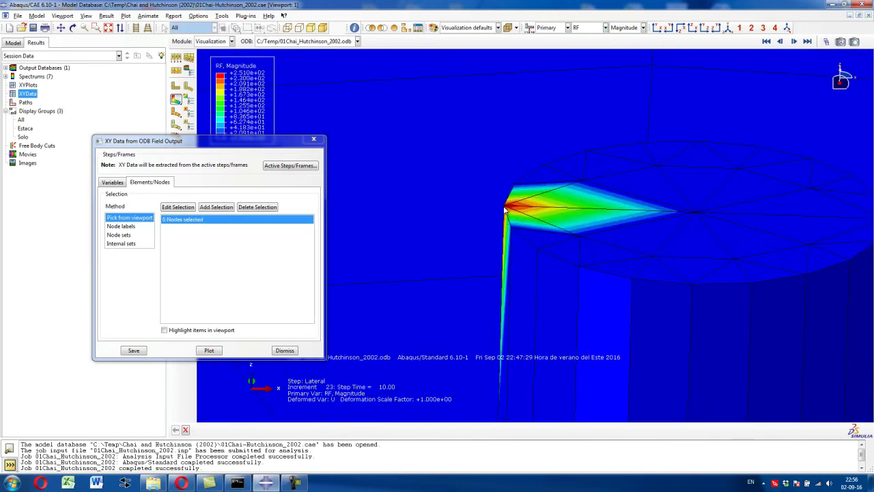
Step: Pick the loaded node on the pile head's edge, plot its RF1 against time, and close the extraction dialog
{"action": "left_click", "coordinate": [183, 209]}
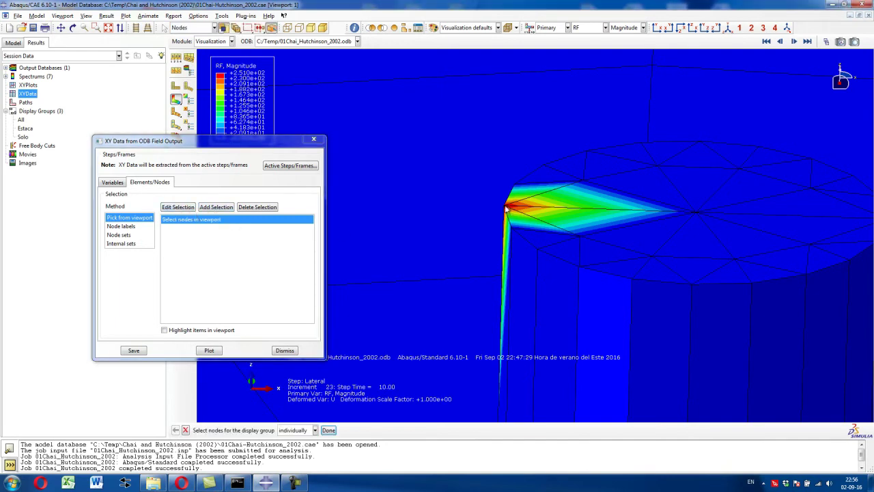
{"action": "left_click", "coordinate": [220, 351]}
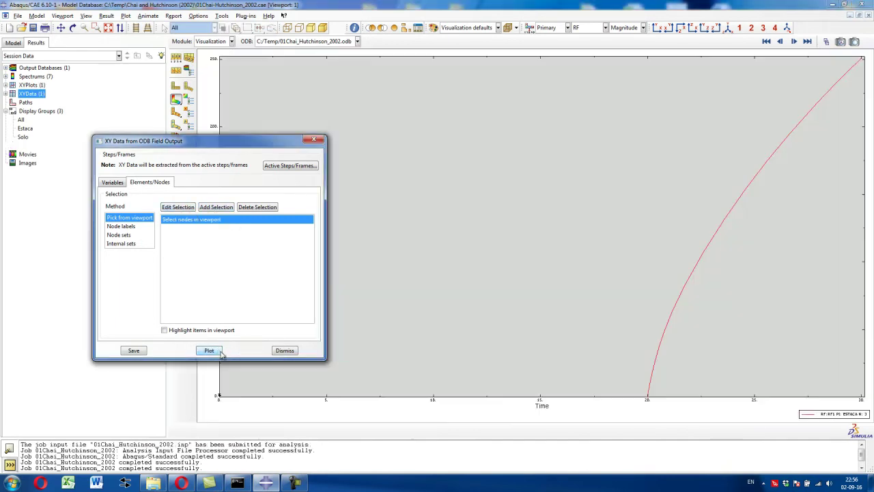
{"action": "left_click", "coordinate": [315, 140]}
Step: Open the pile node's RF1 XY data for editing and view the last rows of its table
{"action": "left_click", "coordinate": [6, 94]}
{"action": "left_click", "coordinate": [52, 102]}
{"action": "right_click", "coordinate": [50, 103]}
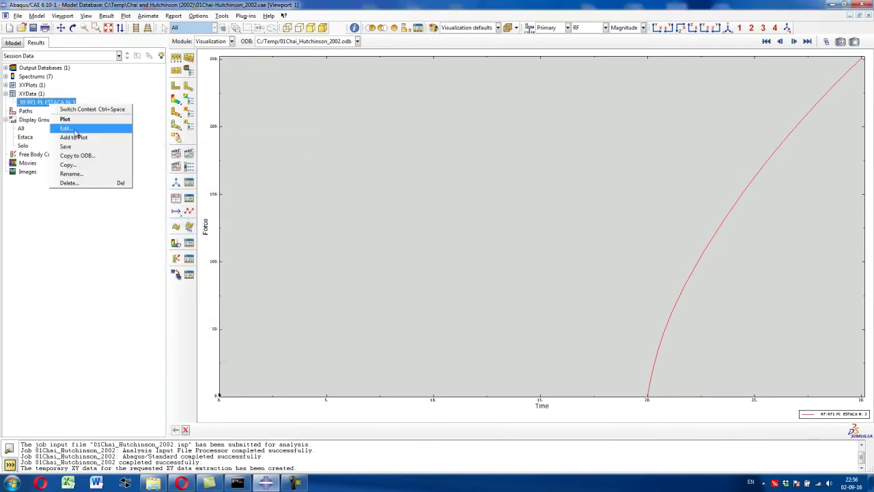
{"action": "left_click", "coordinate": [65, 128]}
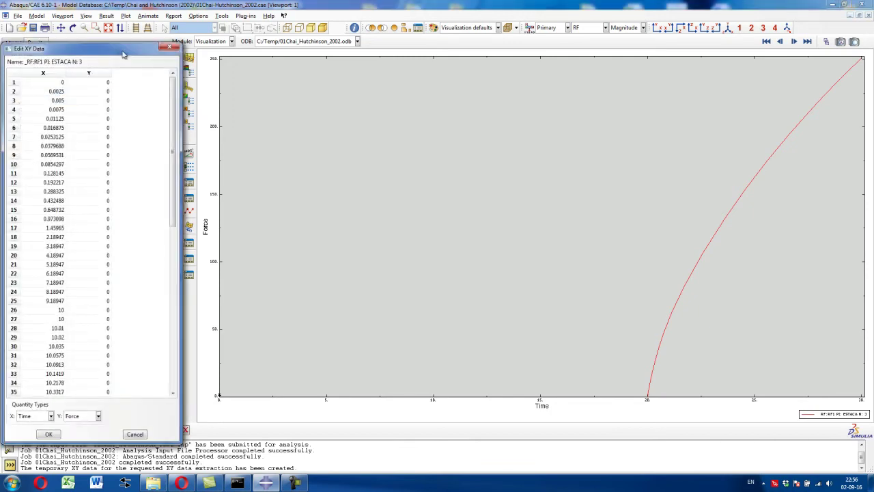
{"action": "left_click_drag", "start_coordinate": [123, 54], "coordinate": [176, 55]}
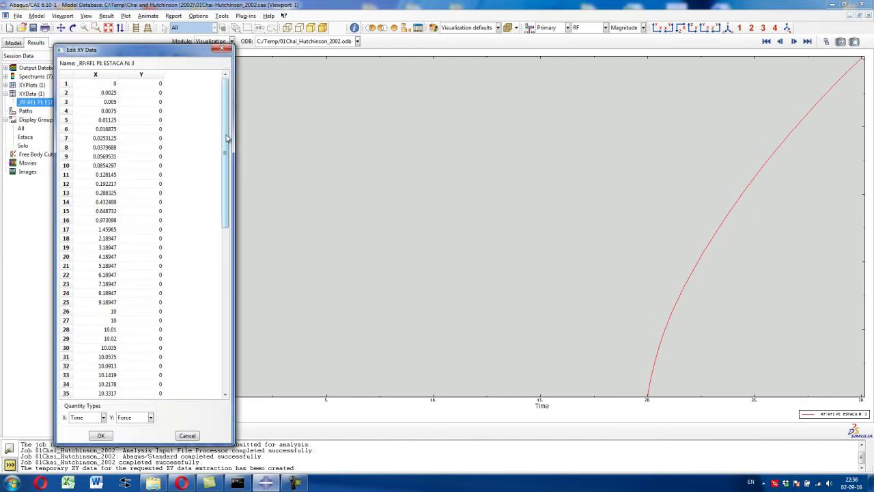
{"action": "left_click_drag", "start_coordinate": [227, 139], "coordinate": [230, 307]}
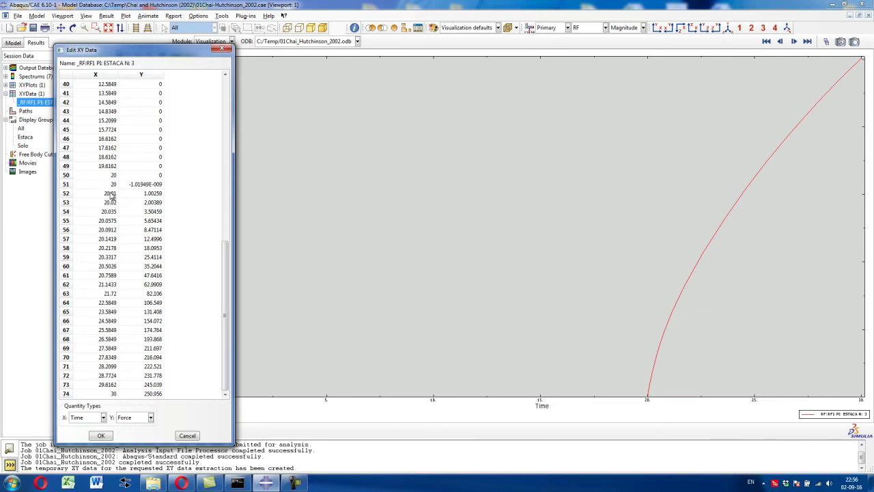
Step: Copy the time and force values in rows 50 to 74 of the RF1 data table
{"action": "left_click_drag", "start_coordinate": [107, 175], "coordinate": [143, 395]}
{"action": "left_click", "coordinate": [132, 248], "text": "shift"}
{"action": "right_click", "coordinate": [133, 248]}
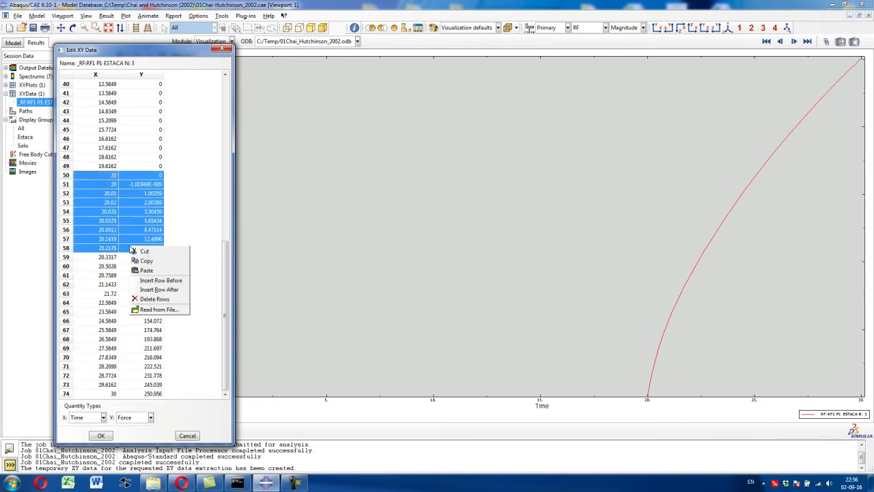
{"action": "left_click", "coordinate": [168, 200]}
{"action": "left_click_drag", "start_coordinate": [107, 179], "coordinate": [136, 396]}
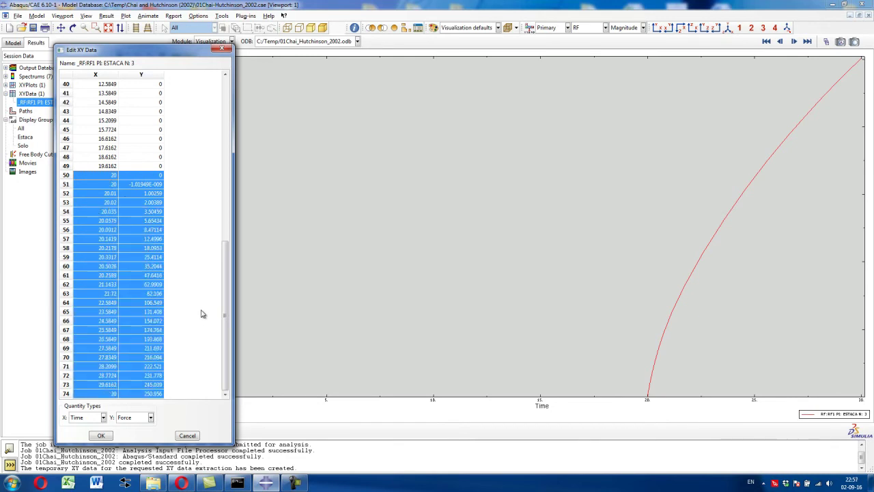
Step: Switch to Excel and paste the copied time and force data at cell A1 of Hoja1
{"action": "left_click", "coordinate": [67, 483]}
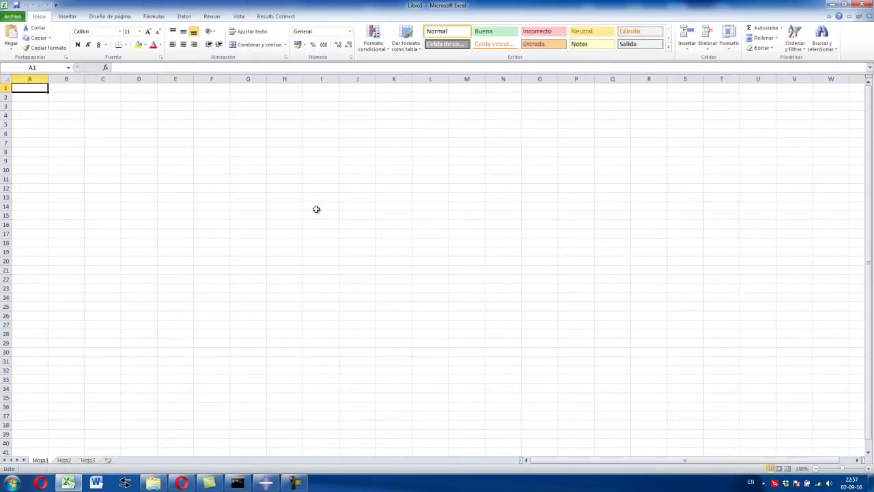
{"action": "right_click", "coordinate": [34, 89]}
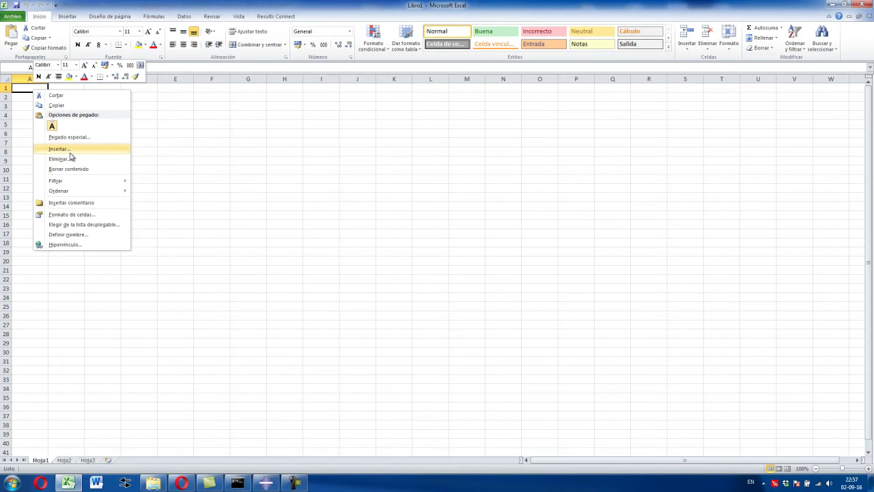
{"action": "left_click", "coordinate": [156, 185]}
{"action": "type", "text": "20\t0 20\t-1.02E-09 20.01\t1.00259 20.02\t2.00389 20.035\t3.50459 20.0575\t5.65434 20.0912\t8.47114 20.1419\t12.4996 20.2178\t18.0953 20.3317\t25.4114 20.5026\t35.2044 20.7589\t47.6416 21.1433\t62.9909 21.72\t82.106 22.5849\t106.549 23.5849\t131.408 24.5849\t154.072 25.5849\t174.764 26.5849\t193.868 27.5849\t211.697 27.8349\t216.094 28.2099\t222.521 28.7724\t231.778 29.6162\t245.039 30\t250.956"}
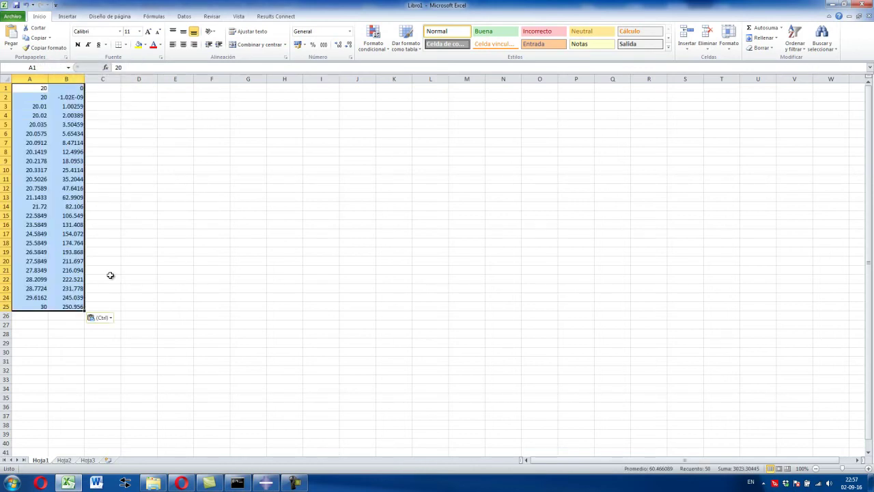
Step: Re-import the pasted data with the text import wizard as delimited text, adding the tab as a separator
{"action": "left_click", "coordinate": [106, 317]}
{"action": "left_click", "coordinate": [130, 352]}
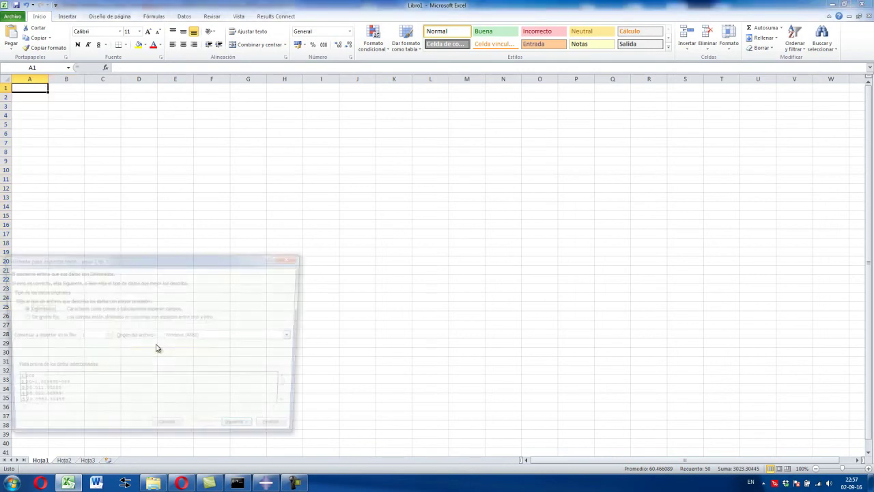
{"action": "left_click_drag", "start_coordinate": [259, 257], "coordinate": [418, 149]}
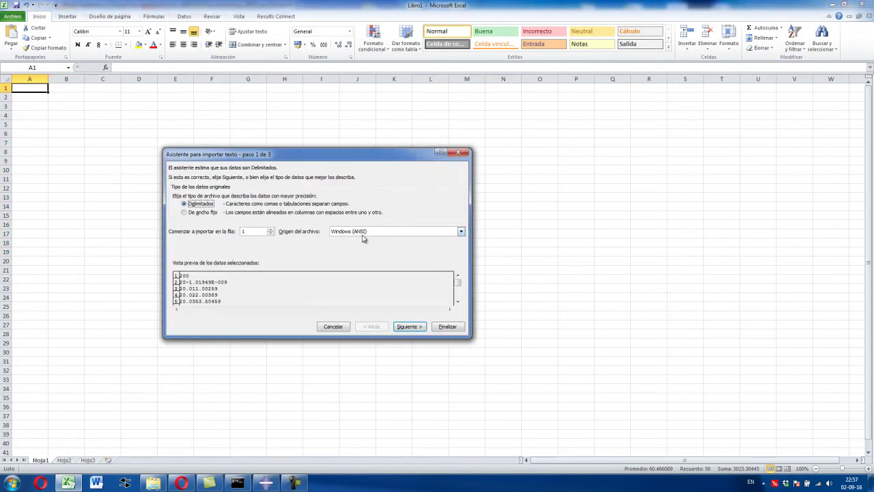
{"action": "left_click", "coordinate": [418, 328]}
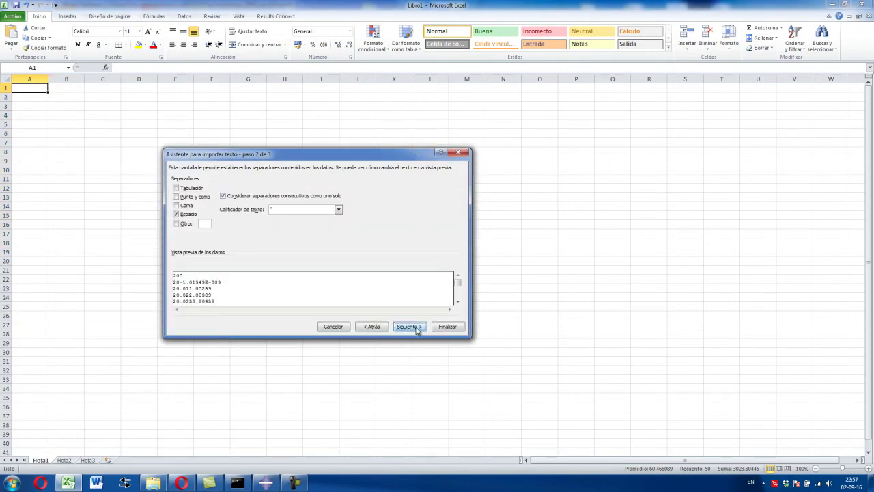
{"action": "left_click", "coordinate": [191, 188]}
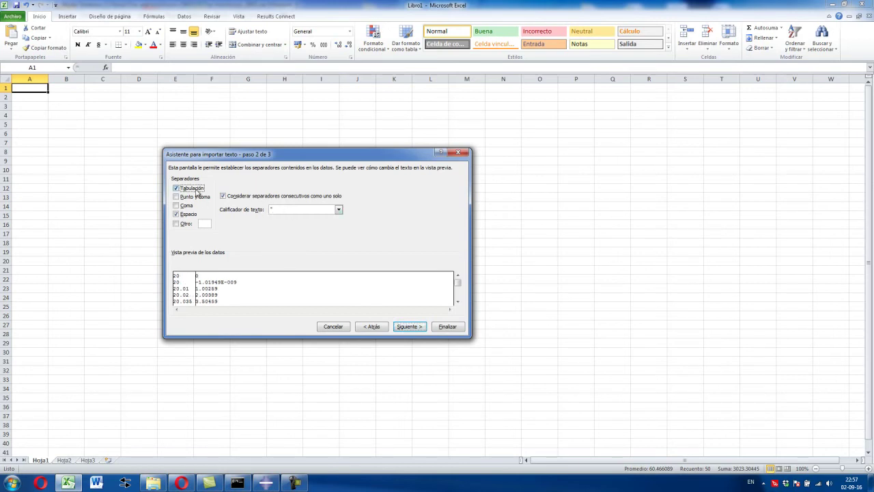
{"action": "left_click", "coordinate": [409, 327]}
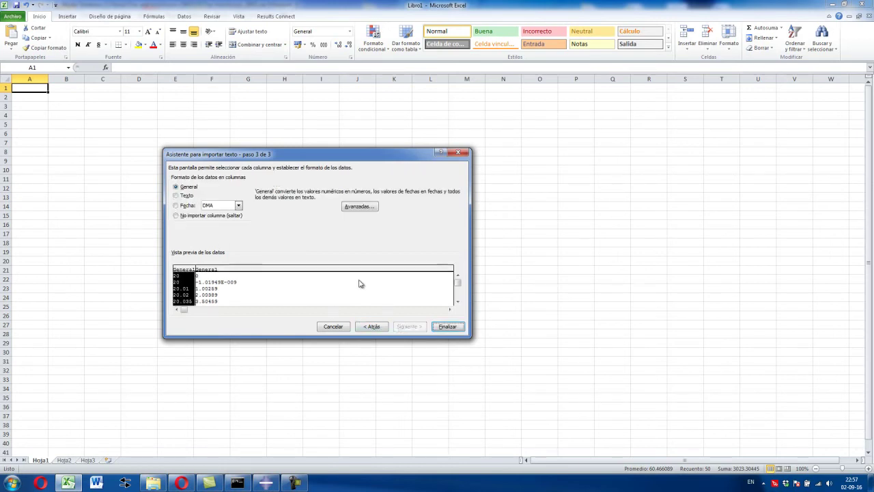
Step: Specify the decimal point and the thousands separator in the advanced text import settings, and finish the import
{"action": "left_click", "coordinate": [360, 209]}
{"action": "left_click_drag", "start_coordinate": [157, 307], "coordinate": [429, 184]}
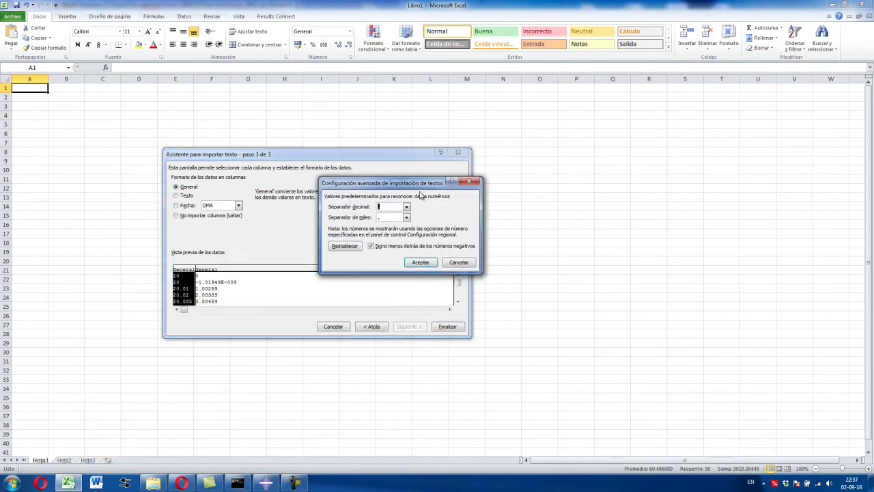
{"action": "left_click", "coordinate": [407, 207]}
{"action": "left_click", "coordinate": [406, 220]}
{"action": "left_click", "coordinate": [406, 219]}
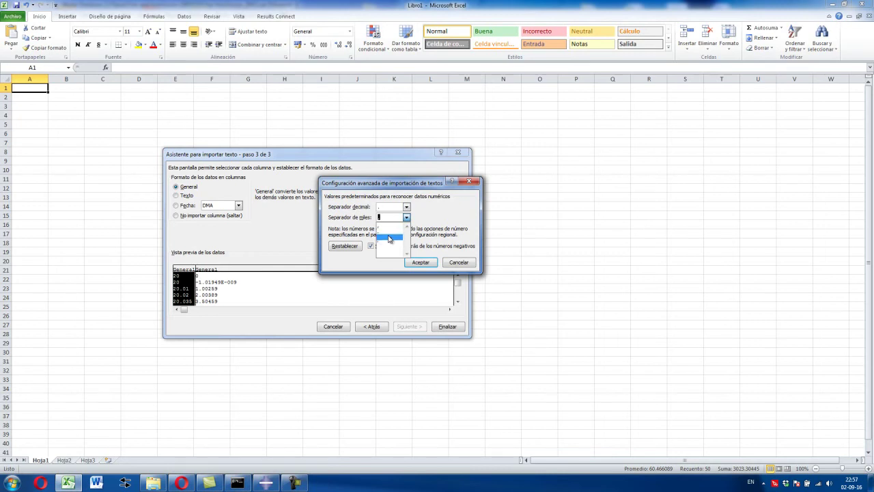
{"action": "left_click", "coordinate": [389, 238]}
{"action": "left_click", "coordinate": [419, 262]}
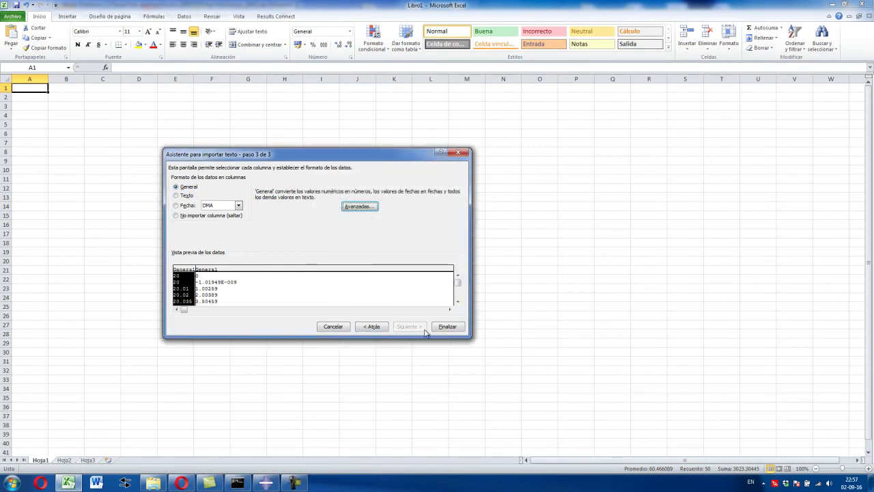
{"action": "left_click", "coordinate": [438, 329]}
Step: Check the imported time and force values in columns A and B down to row 25
{"action": "left_click", "coordinate": [191, 188]}
{"action": "left_click", "coordinate": [77, 96]}
{"action": "left_click", "coordinate": [37, 97]}
{"action": "left_click", "coordinate": [38, 114]}
{"action": "left_click", "coordinate": [37, 142]}
{"action": "left_click", "coordinate": [36, 160]}
{"action": "left_click", "coordinate": [38, 188]}
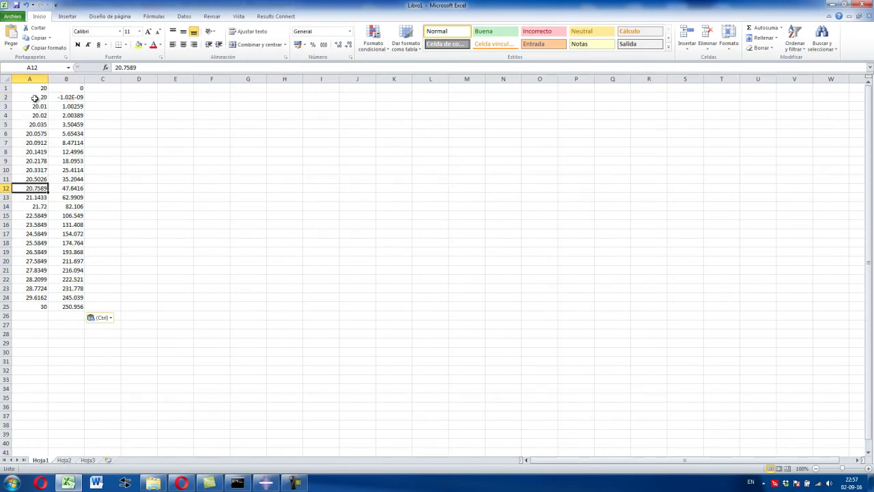
{"action": "left_click_drag", "start_coordinate": [34, 99], "coordinate": [75, 302]}
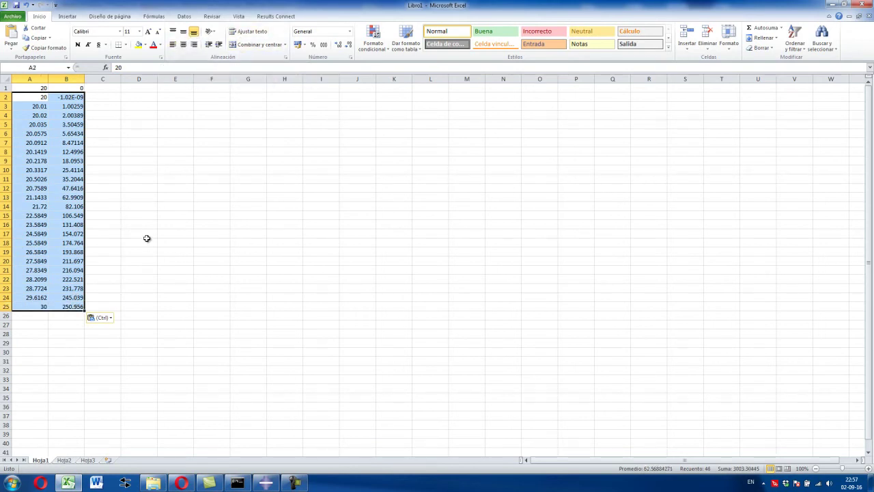
{"action": "left_click", "coordinate": [160, 216]}
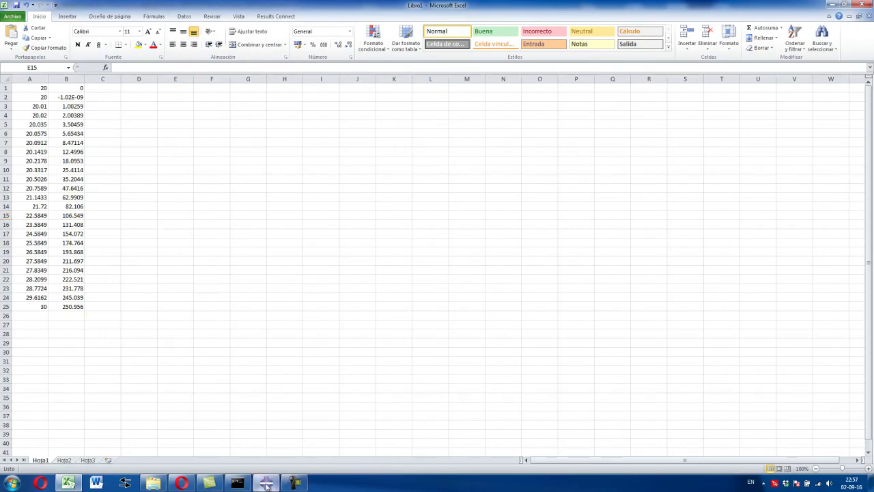
Step: Switch back to Abaqus/CAE, close the XY data editor, and redisplay the RF magnitude contour on the deformed pile
{"action": "left_click", "coordinate": [267, 484]}
{"action": "left_click", "coordinate": [226, 39]}
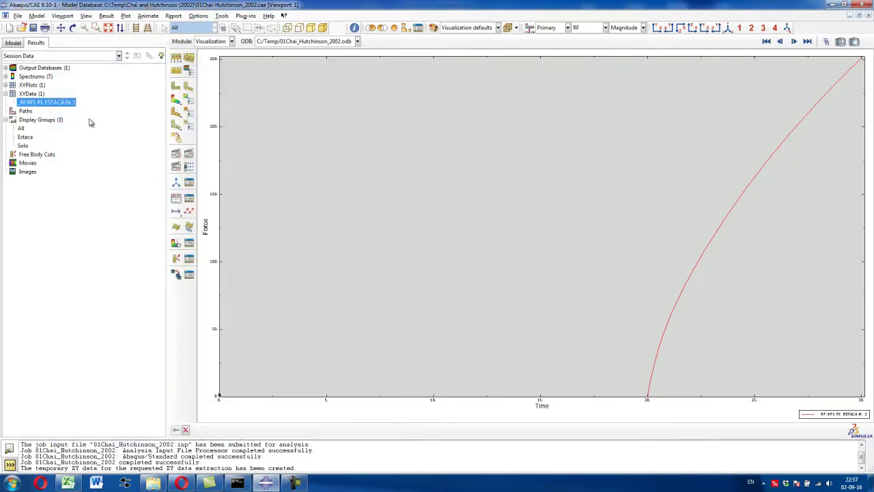
{"action": "left_click", "coordinate": [175, 99]}
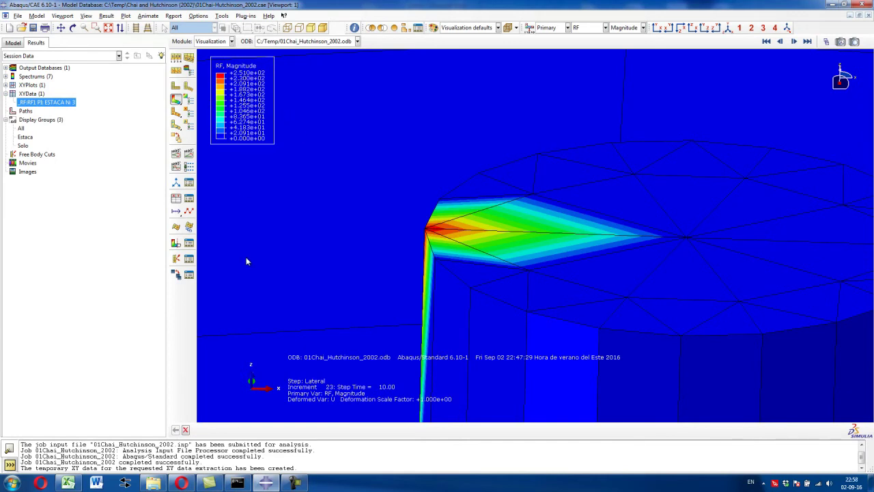
Step: Switch to Excel and examine the final force value in cell B25
{"action": "left_click", "coordinate": [75, 487]}
{"action": "left_click", "coordinate": [68, 307]}
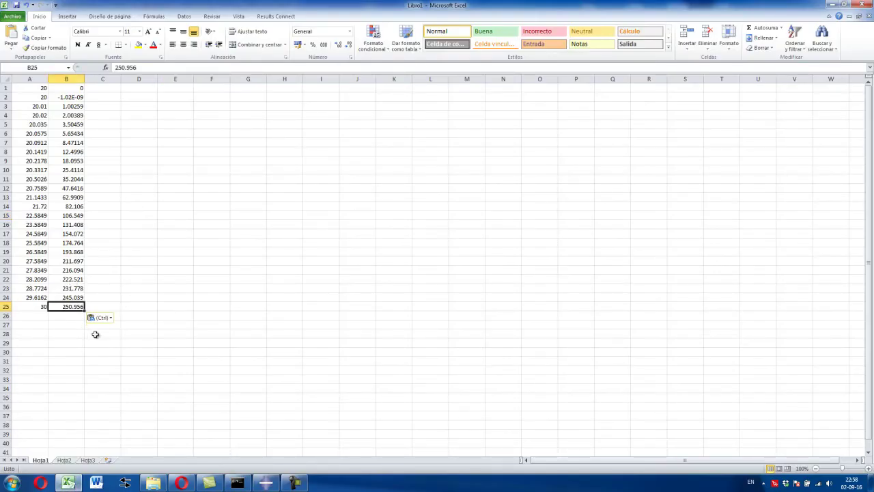
Step: Select the final time and force pair in A25:B25, and switch back to the pile results in Abaqus/CAE
{"action": "left_click_drag", "start_coordinate": [39, 306], "coordinate": [83, 311]}
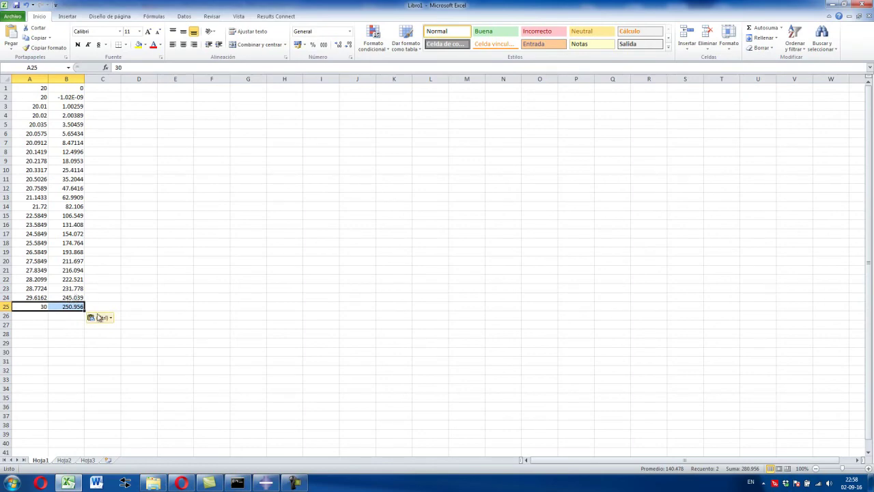
{"action": "left_click", "coordinate": [266, 483]}
{"action": "scroll", "coordinate": [465, 147], "scroll_direction": "up", "scroll_amount": 10}
{"action": "scroll", "coordinate": [499, 217], "scroll_direction": "up", "scroll_amount": 5}
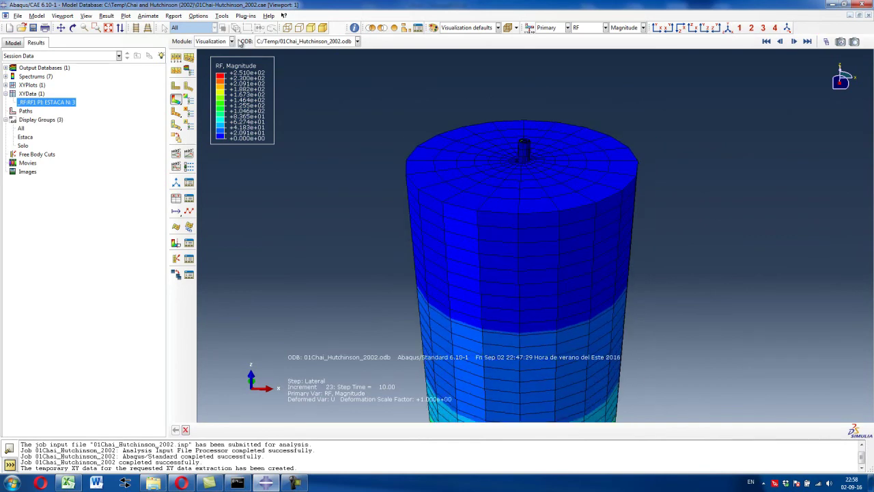
Step: Change to the Mesh module and display the mesh of the part ESTACA
{"action": "left_click", "coordinate": [217, 42]}
{"action": "left_click", "coordinate": [203, 103]}
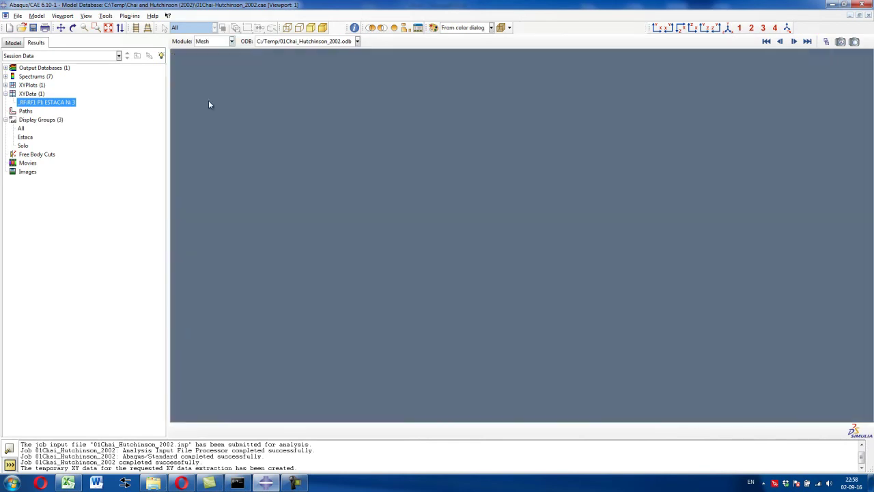
{"action": "left_click", "coordinate": [356, 41]}
{"action": "left_click", "coordinate": [388, 43]}
{"action": "left_click", "coordinate": [385, 52]}
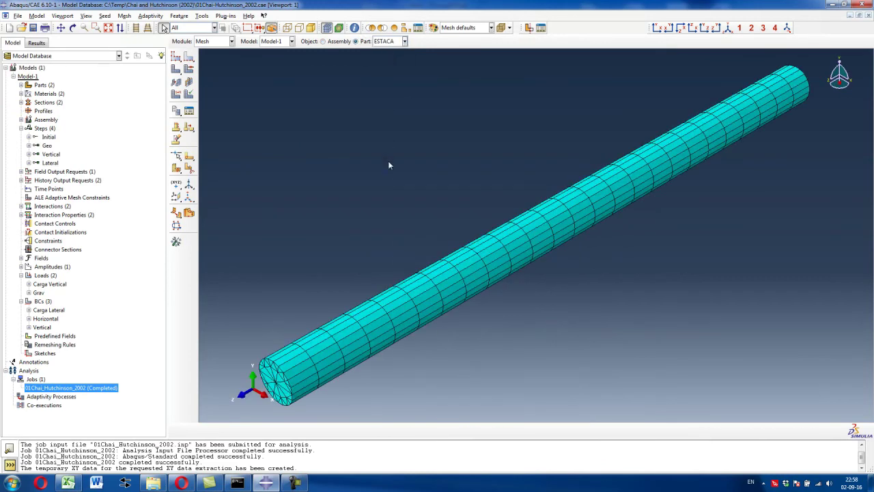
Step: Review the element shape and meshing technique in the mesh controls for the whole ESTACA part
{"action": "left_click", "coordinate": [125, 15]}
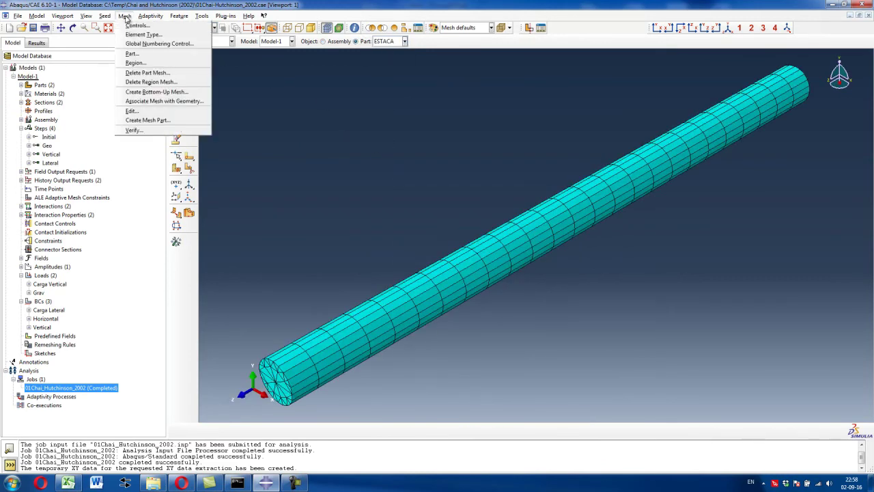
{"action": "left_click", "coordinate": [140, 29]}
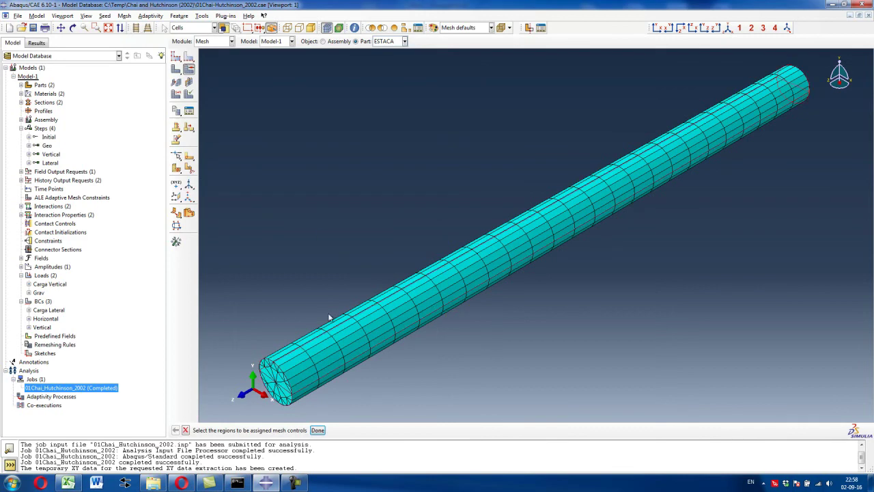
{"action": "left_click", "coordinate": [317, 429]}
{"action": "left_click_drag", "start_coordinate": [704, 149], "coordinate": [344, 94]}
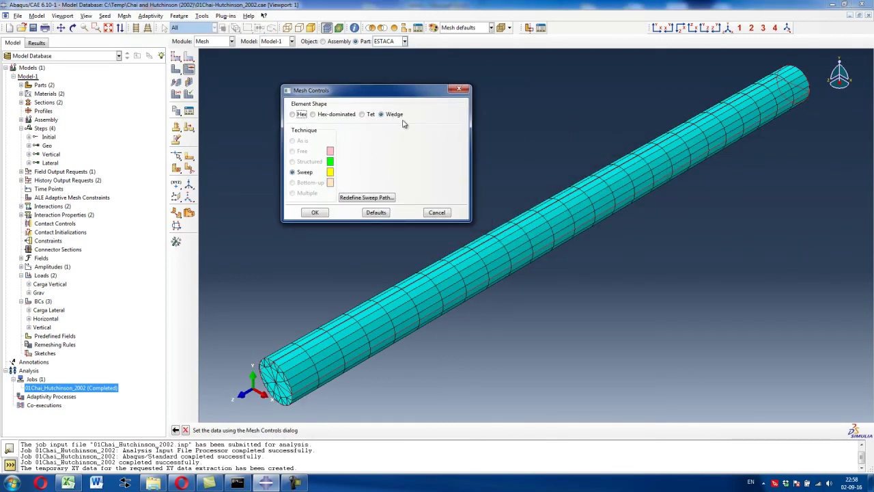
{"action": "left_click", "coordinate": [315, 212]}
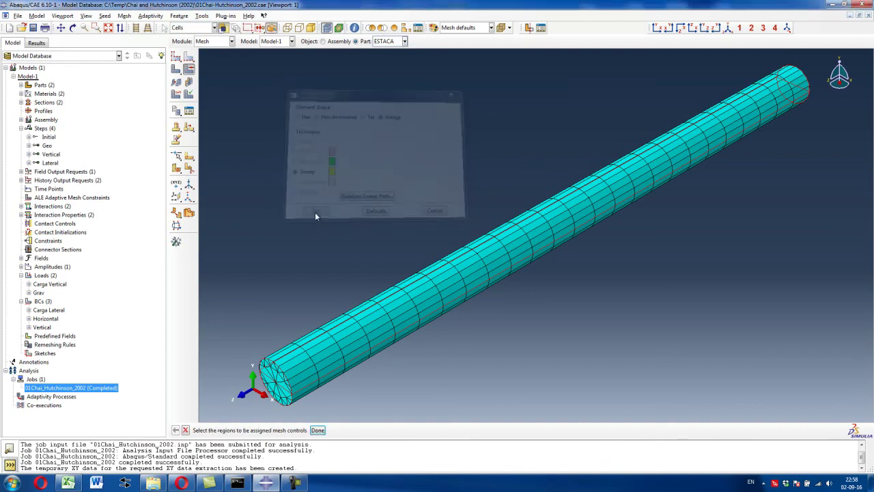
Step: Display the SOLO part and review the element shape, technique and algorithm in its mesh controls
{"action": "left_click", "coordinate": [396, 41]}
{"action": "left_click", "coordinate": [392, 61]}
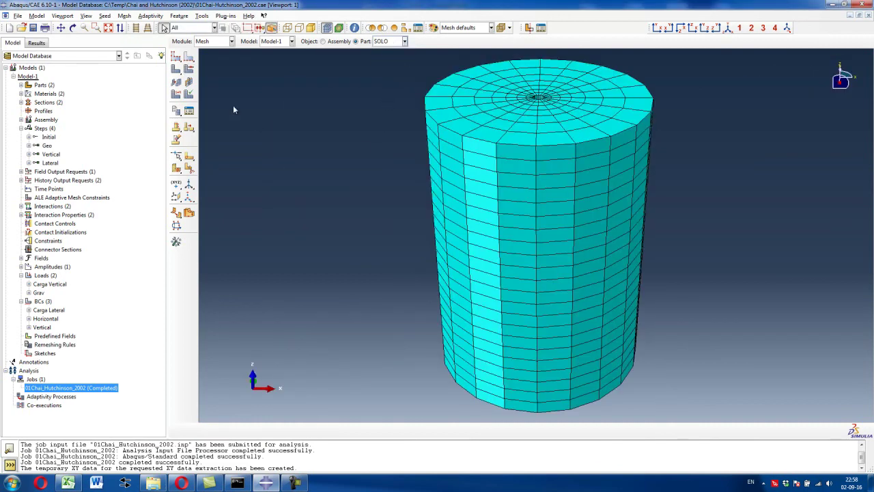
{"action": "left_click", "coordinate": [124, 15]}
{"action": "left_click", "coordinate": [136, 28]}
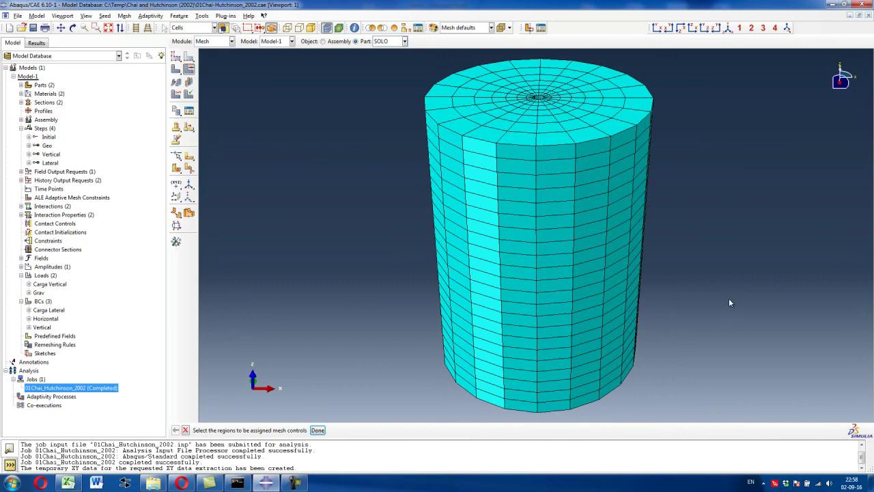
{"action": "left_click_drag", "start_coordinate": [721, 292], "coordinate": [385, 148]}
{"action": "left_click", "coordinate": [318, 429]}
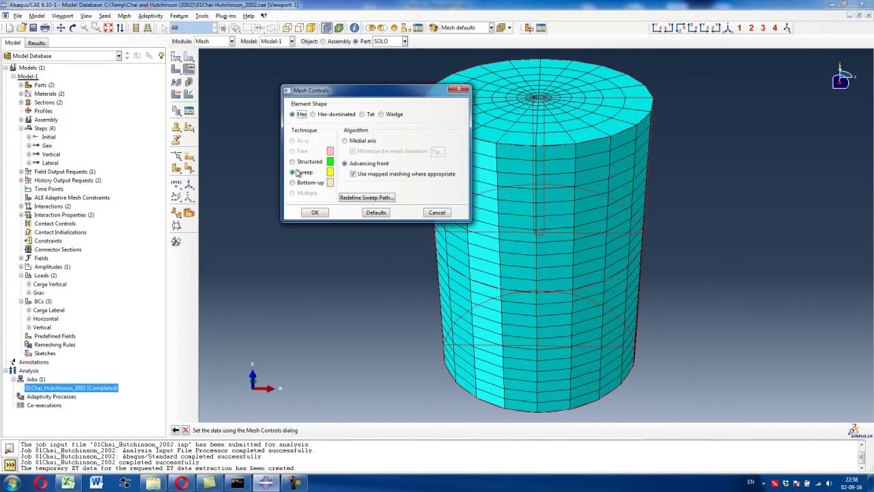
{"action": "left_click", "coordinate": [314, 213]}
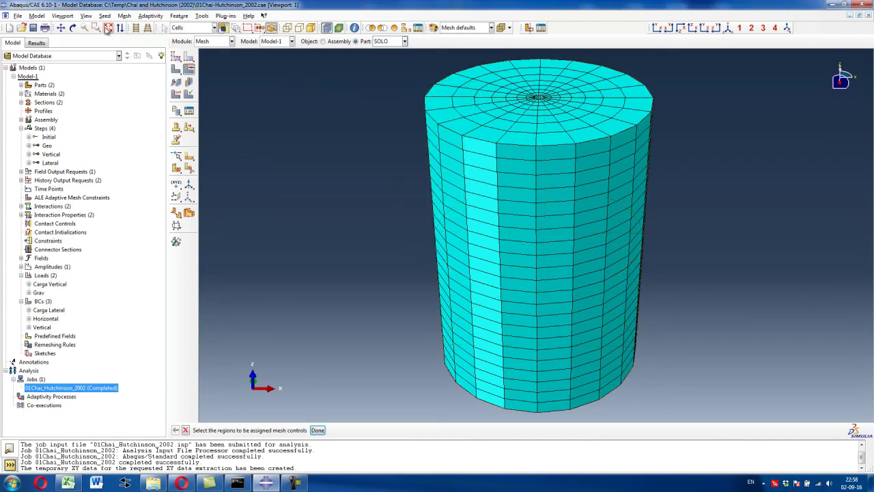
Step: Check the element type assigned to the SOLO part, including its description, and accept the existing settings
{"action": "left_click", "coordinate": [125, 16]}
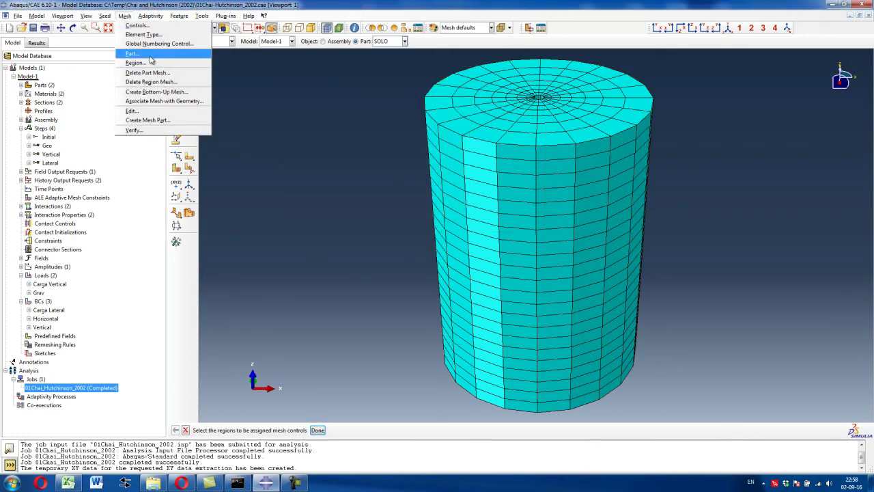
{"action": "left_click", "coordinate": [143, 35]}
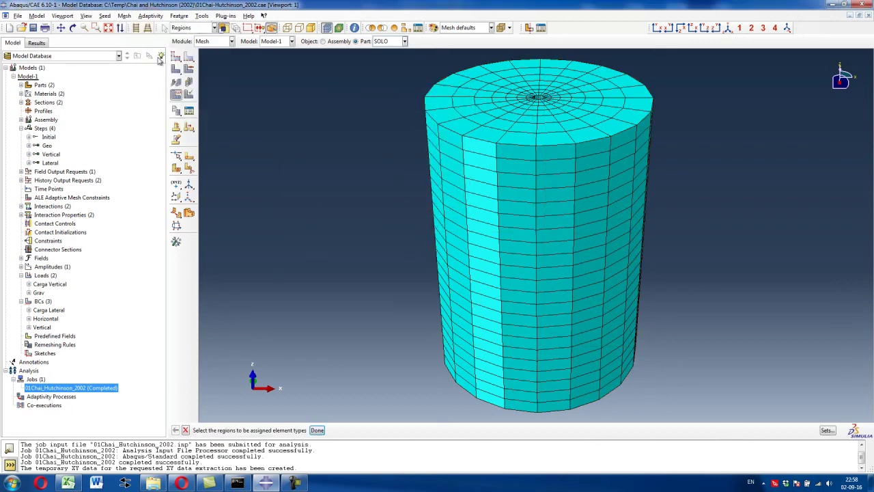
{"action": "left_click", "coordinate": [533, 260]}
{"action": "left_click", "coordinate": [317, 430]}
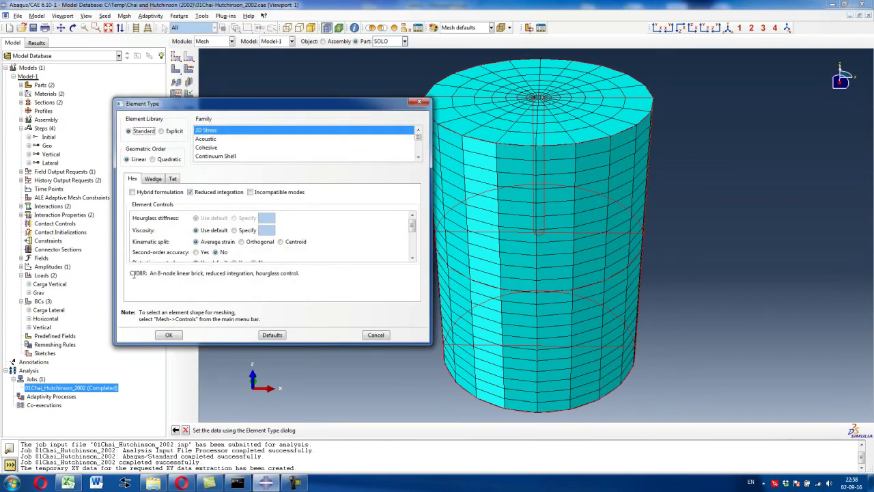
{"action": "left_click_drag", "start_coordinate": [131, 273], "coordinate": [303, 273]}
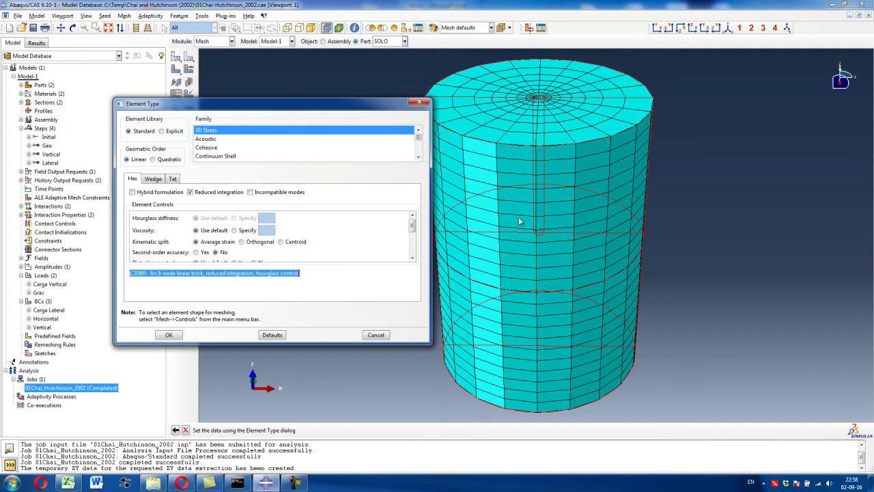
{"action": "left_click", "coordinate": [169, 334]}
Step: Display the ESTACA part again and look up the element type assigned to it
{"action": "left_click", "coordinate": [387, 41]}
{"action": "left_click", "coordinate": [382, 58]}
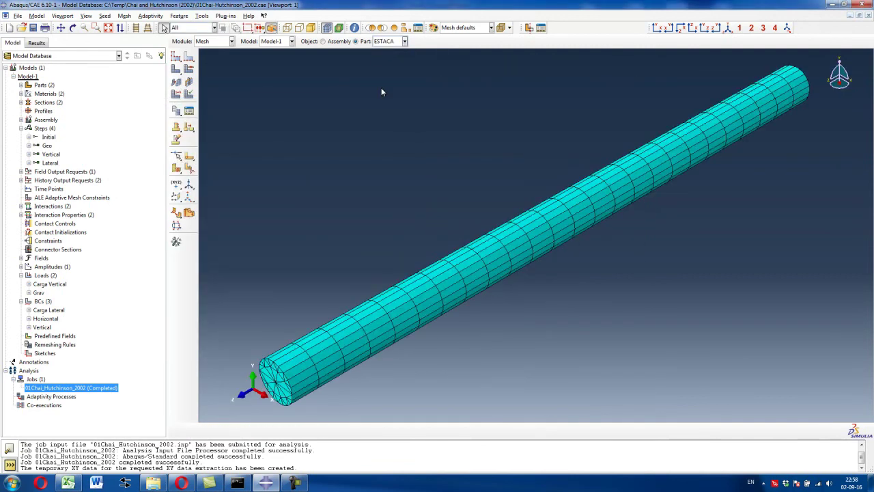
{"action": "left_click", "coordinate": [124, 16]}
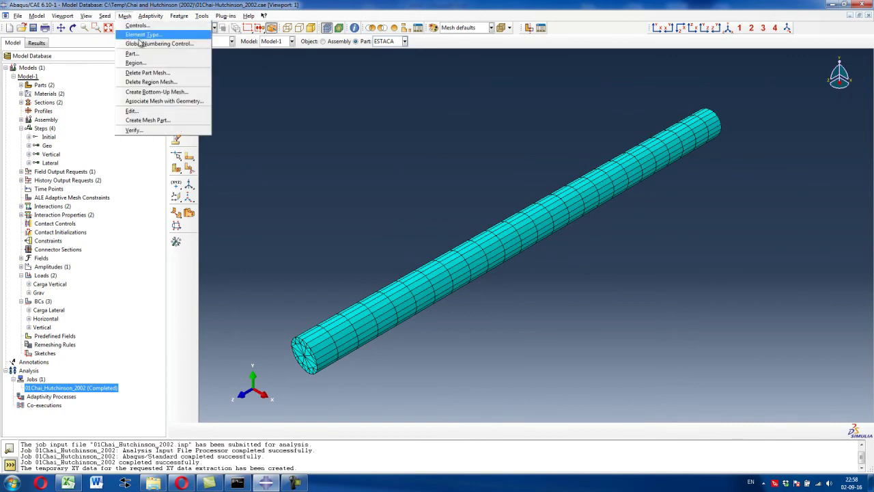